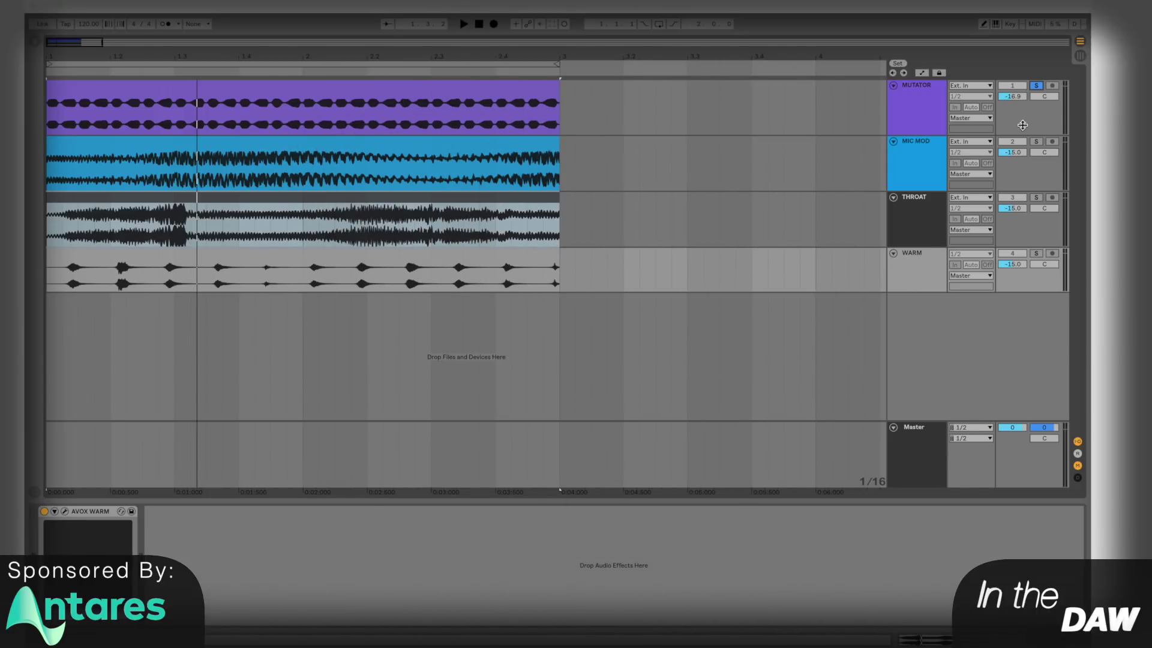
- Bypass AVOX Mutator on the MUTATOR track, open its plug-in interface and play the unprocessed loop
left_click(1022, 125)
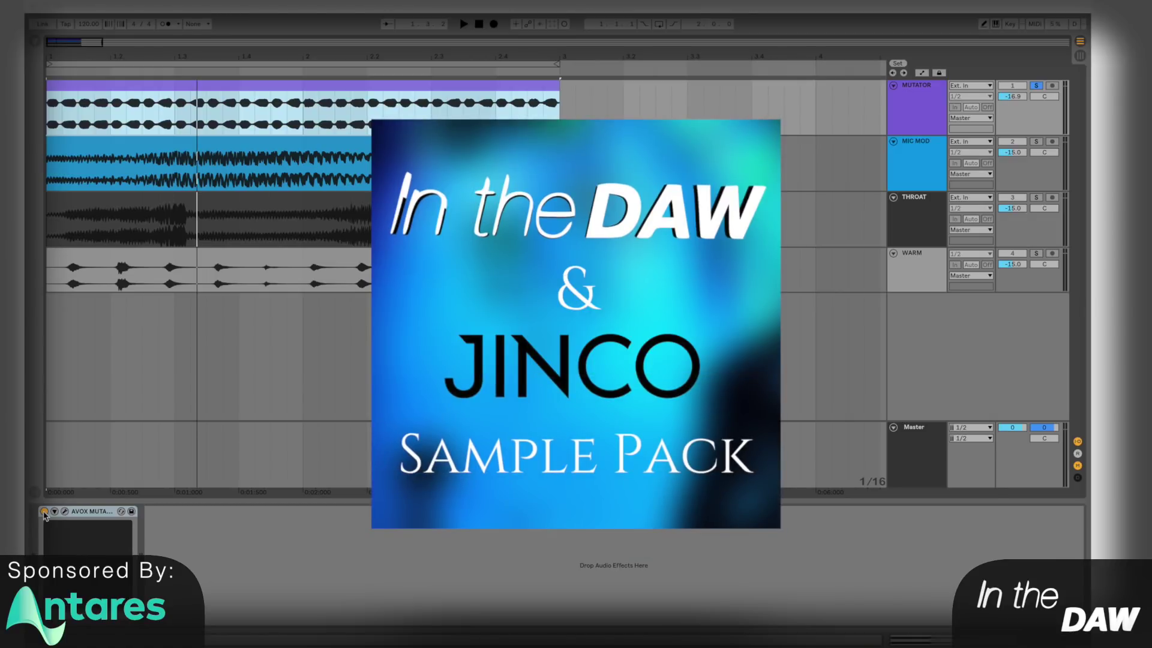
left_click(44, 511)
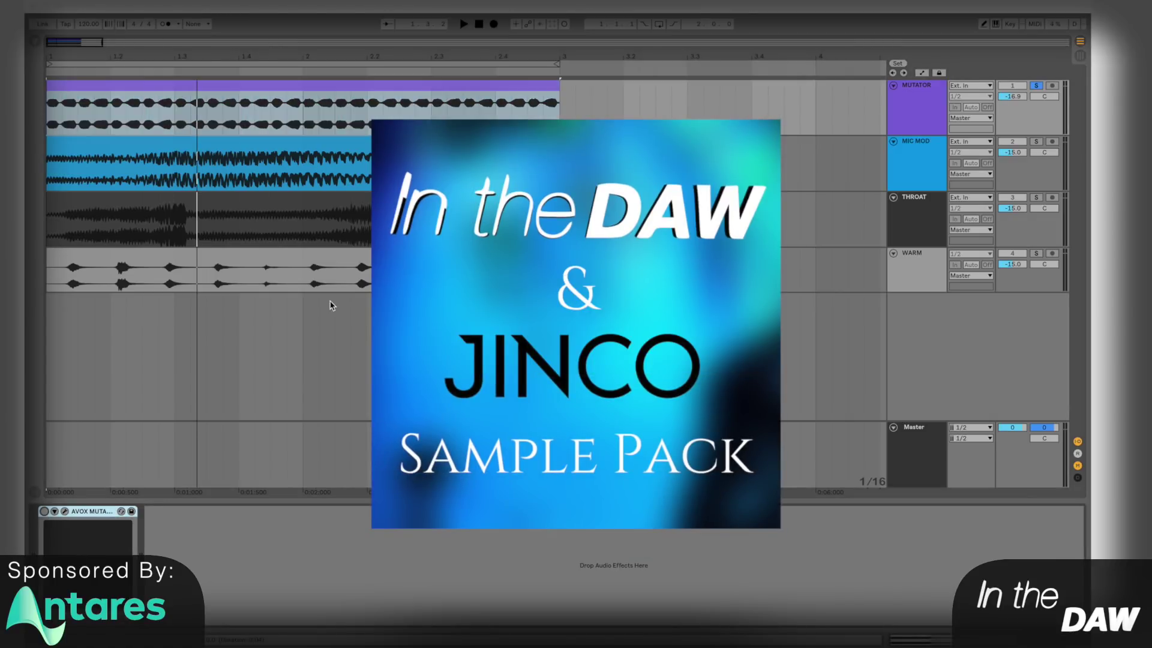
left_click(64, 511)
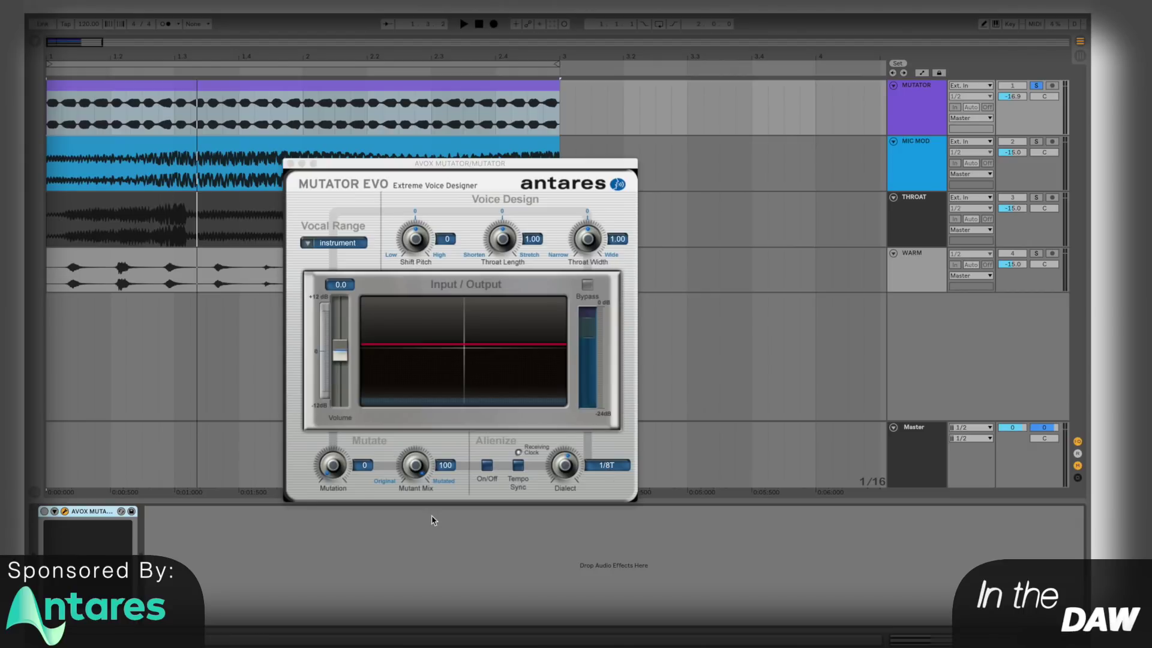
key("space")
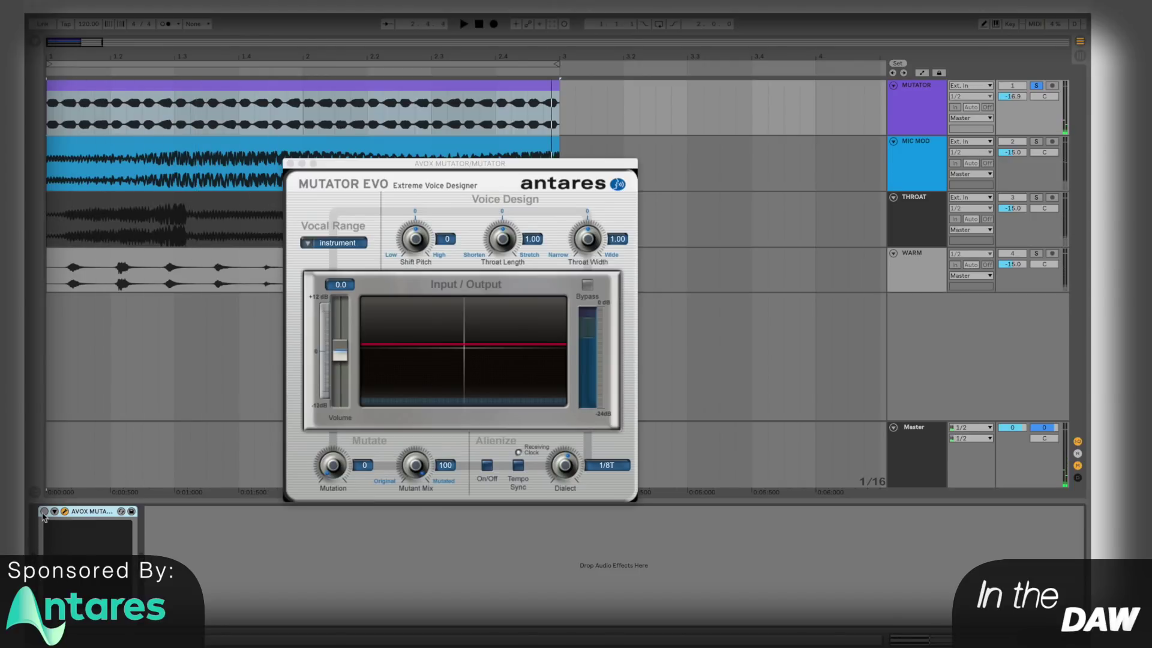
key("space")
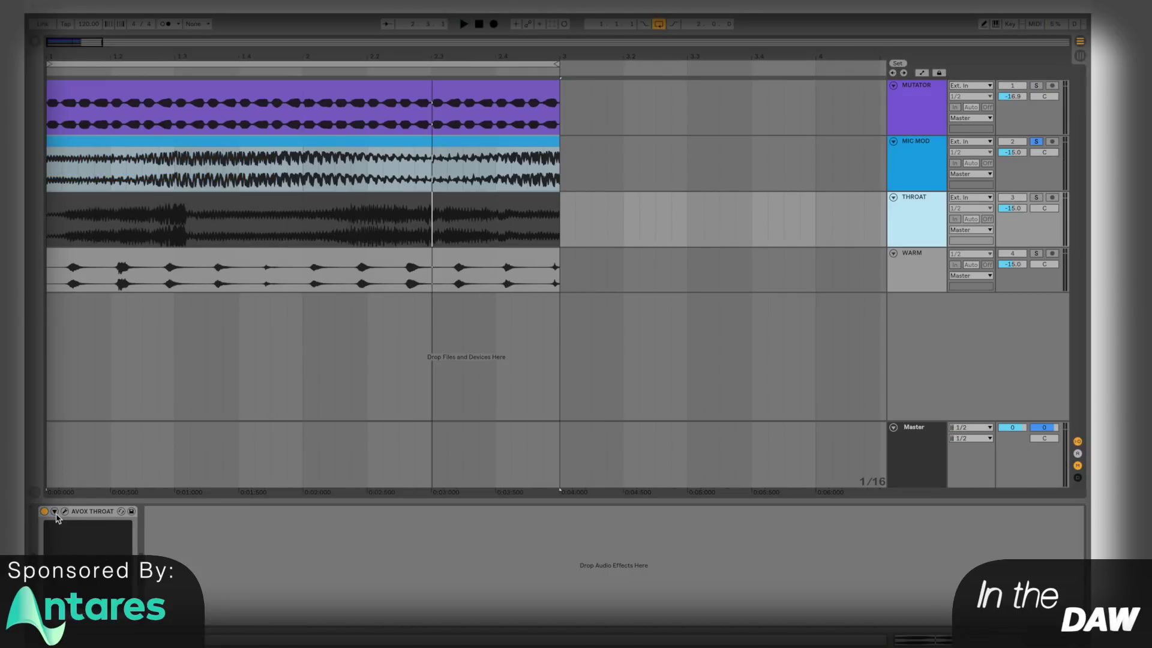
- Bypass AVOX Throat on the THROAT track and open its plug-in window, moving it above the device area
left_click(65, 511)
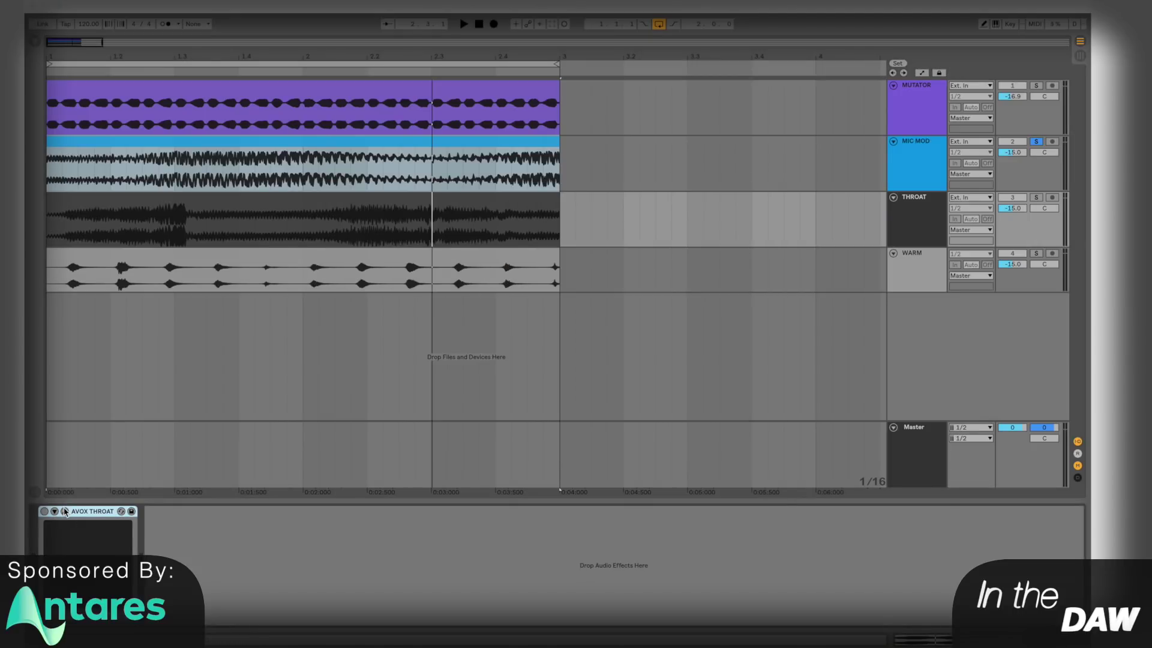
left_click(66, 512)
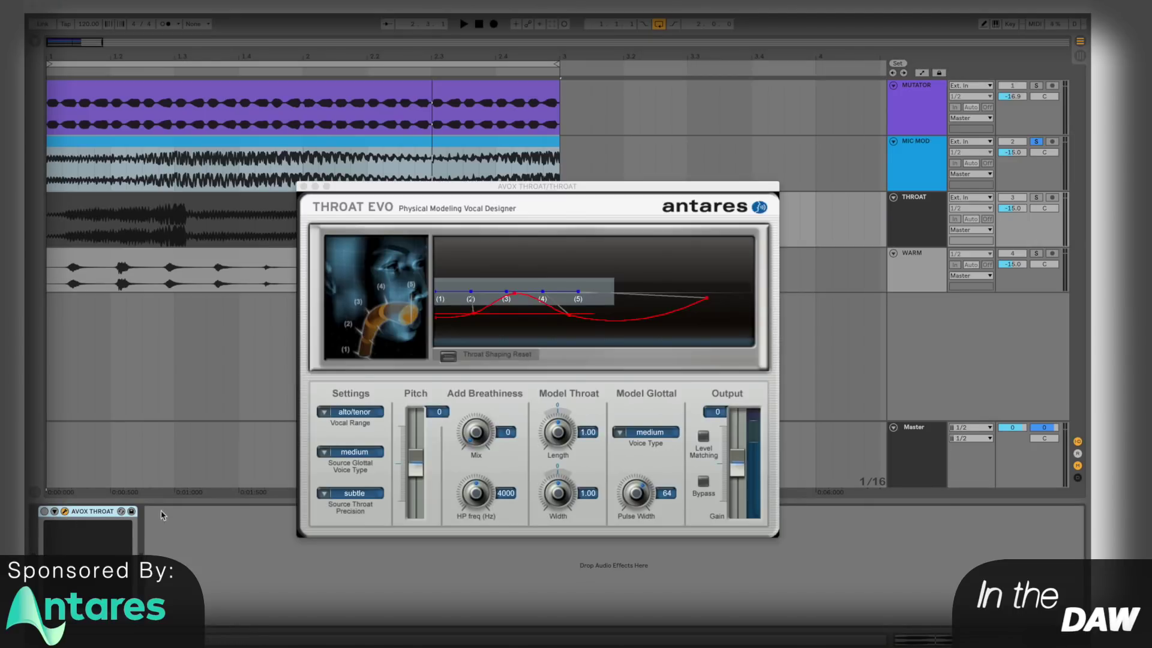
left_click_drag(645, 183, 698, 75)
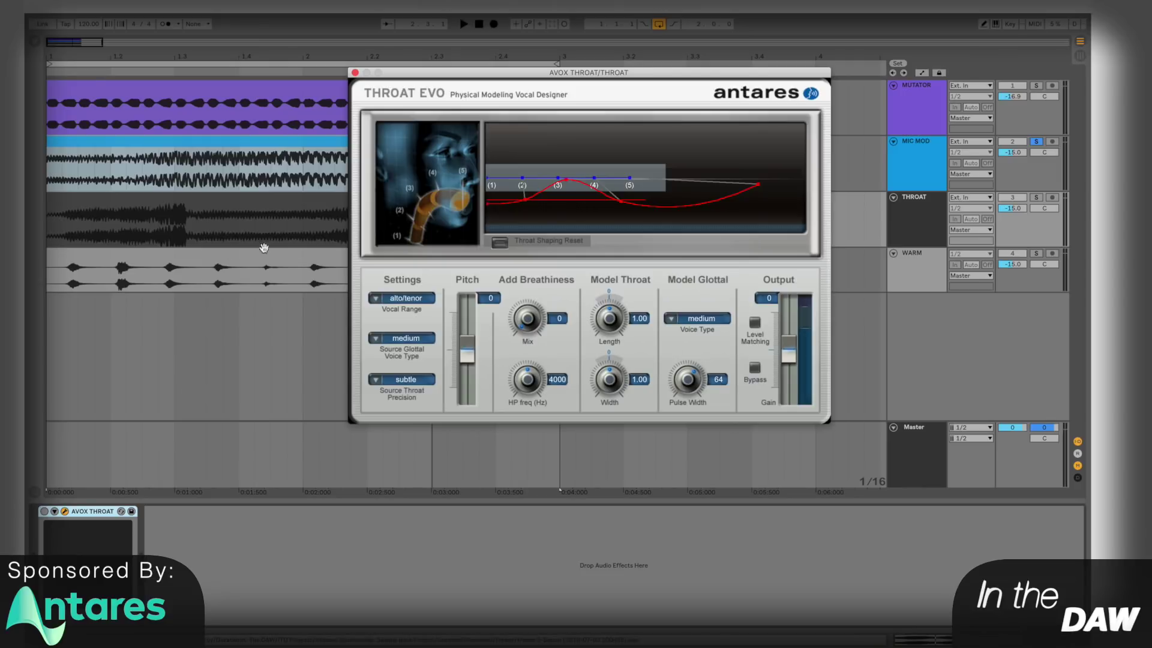
- Solo the THROAT track and play its loop without the Throat effect
left_click(1035, 199)
key("space")
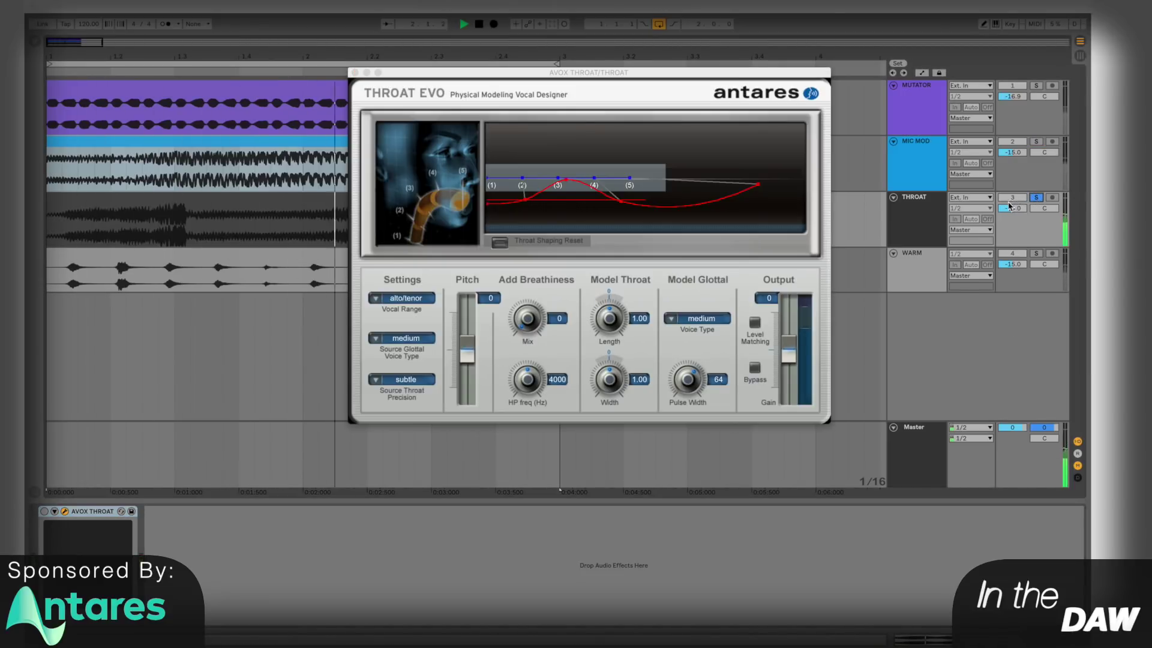
key("space")
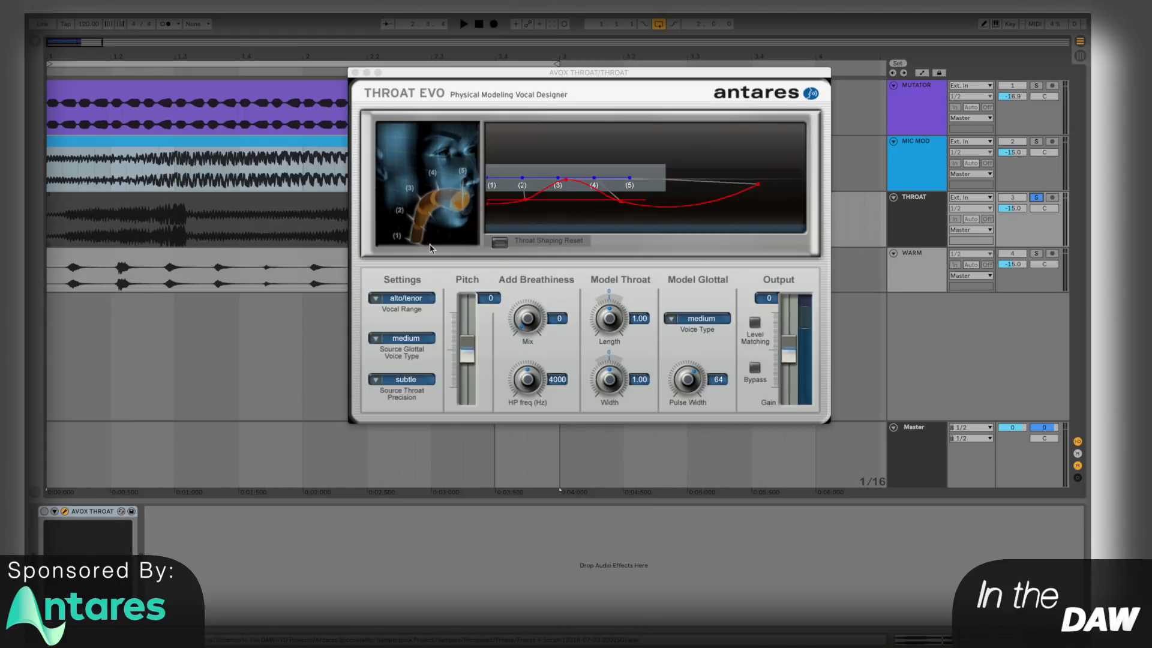
- Enable AVOX Throat and play the loop with the effect applied
left_click(43, 511)
key("space")
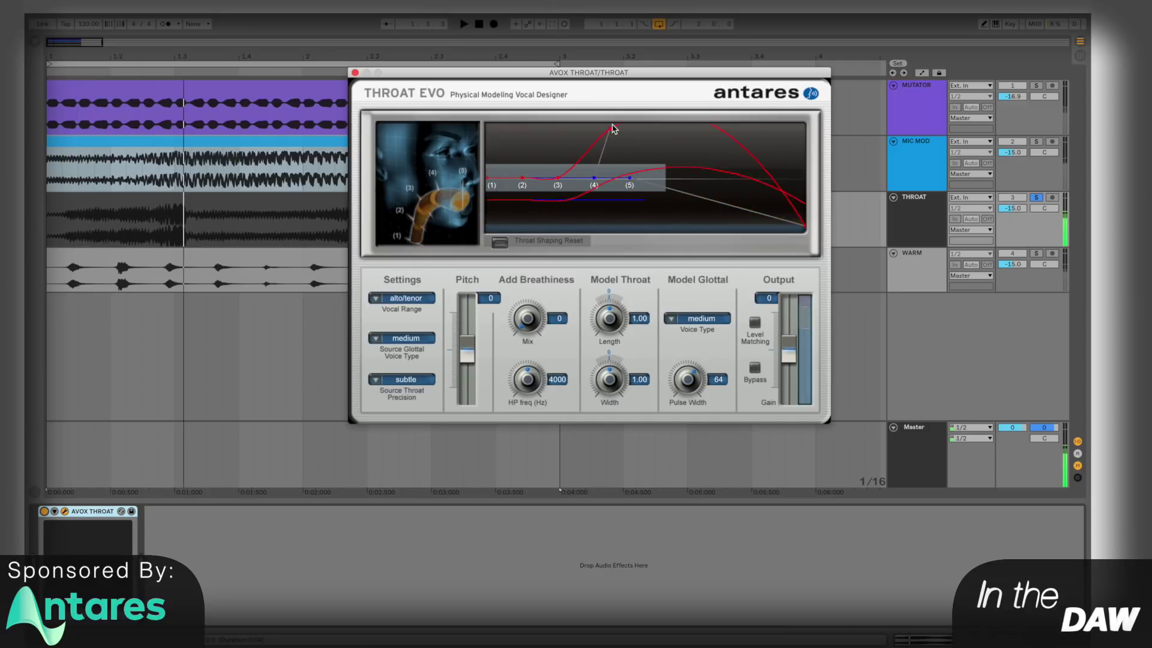
key("space")
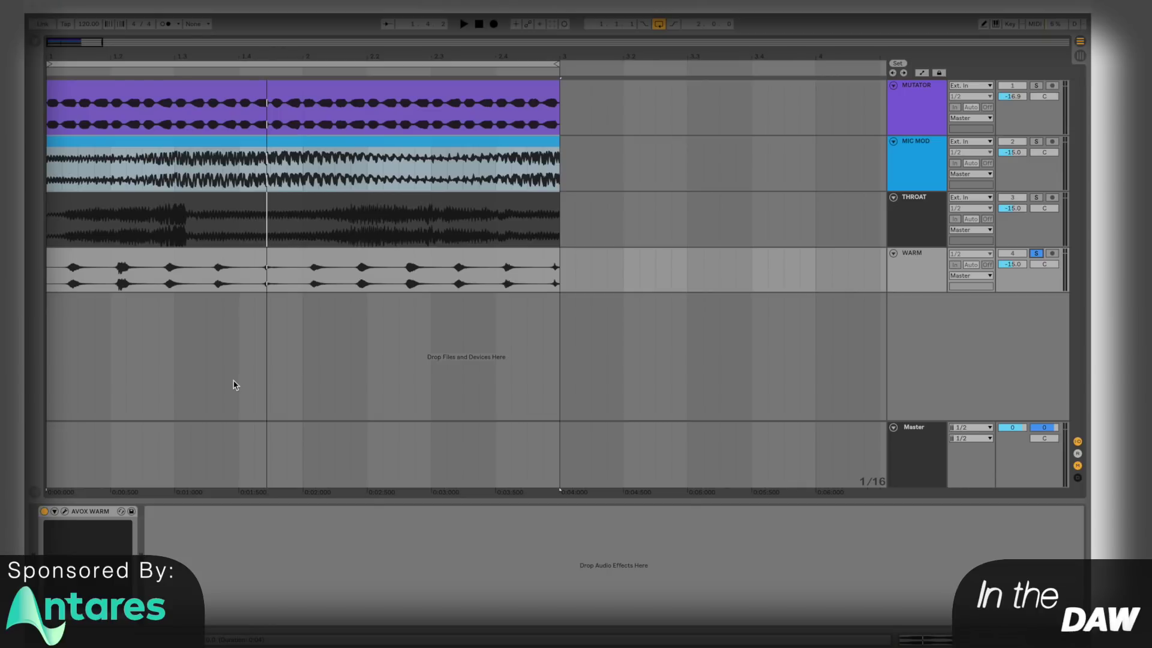
- Open the AVOX Warm interface on the WARM track and play the loop with the effect bypassed
left_click(65, 512)
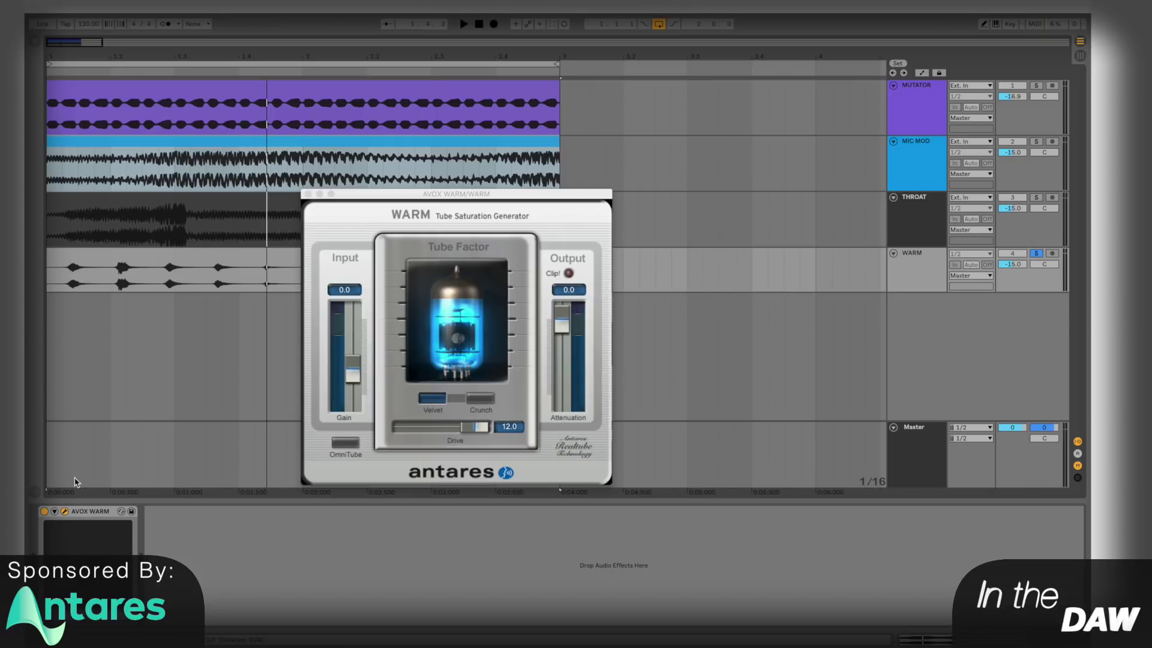
key("space")
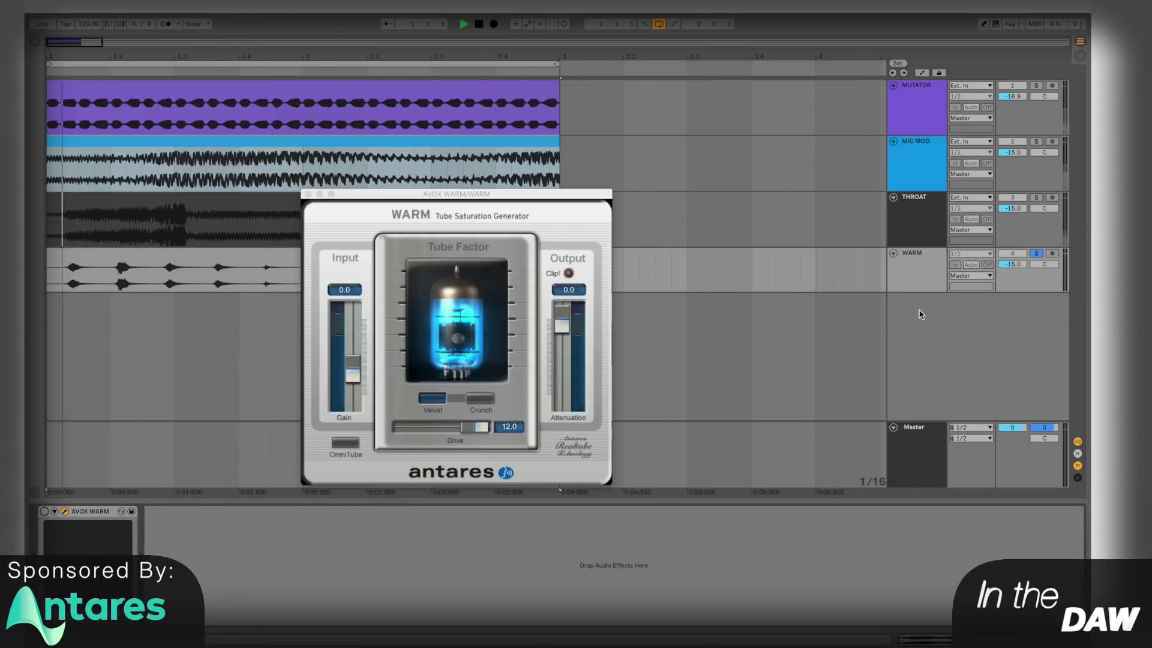
key("space")
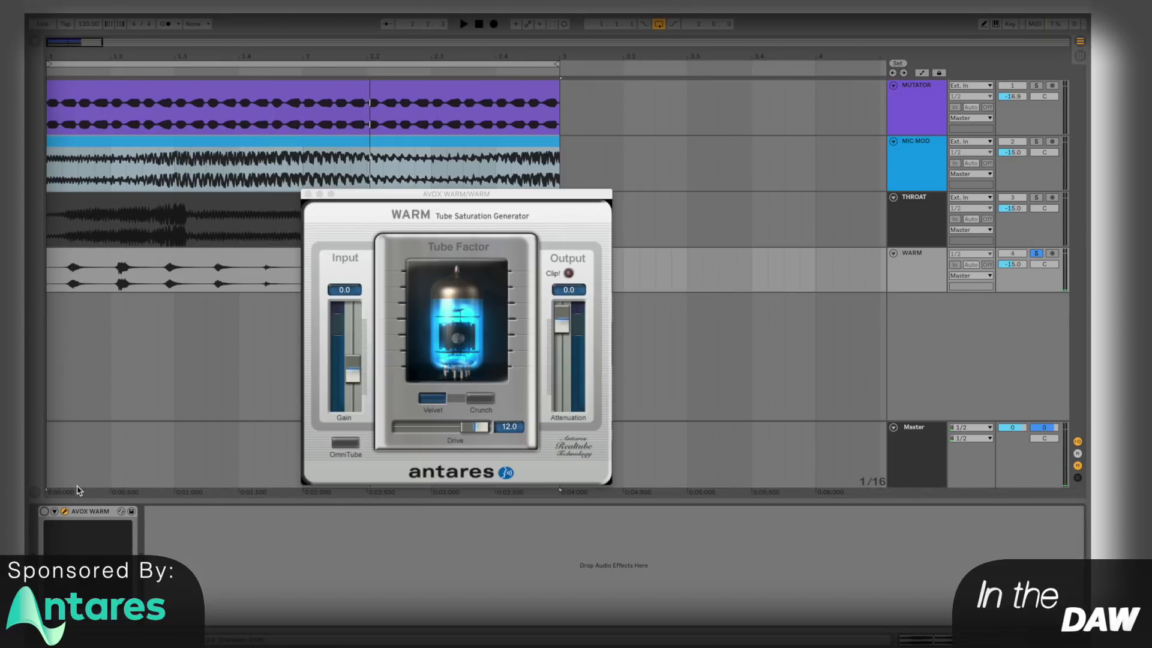
- Enable AVOX Warm, play the loop with tube saturation and reposition the plug-in window
left_click(44, 512)
key("space")
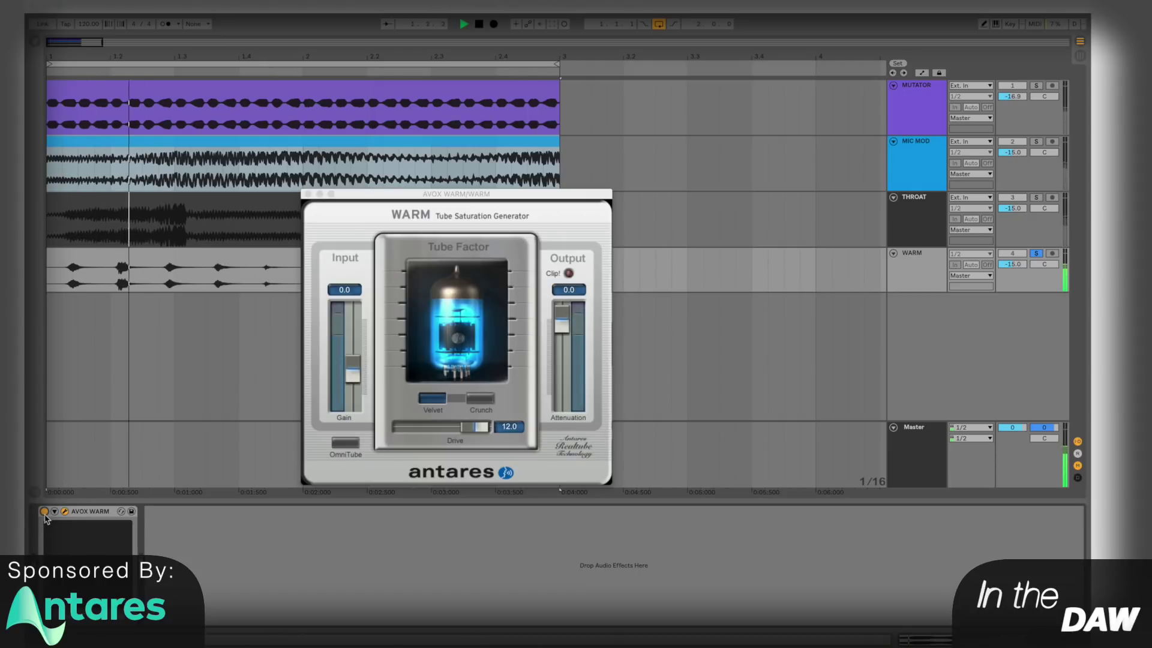
key("space")
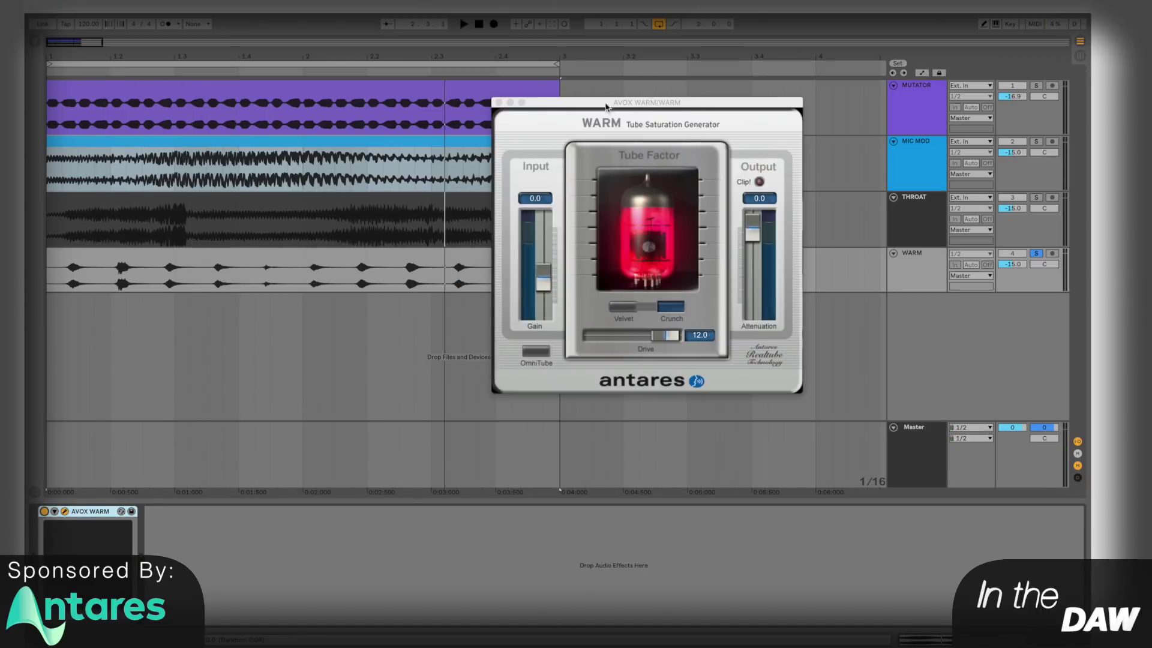
left_click_drag(576, 111, 656, 82)
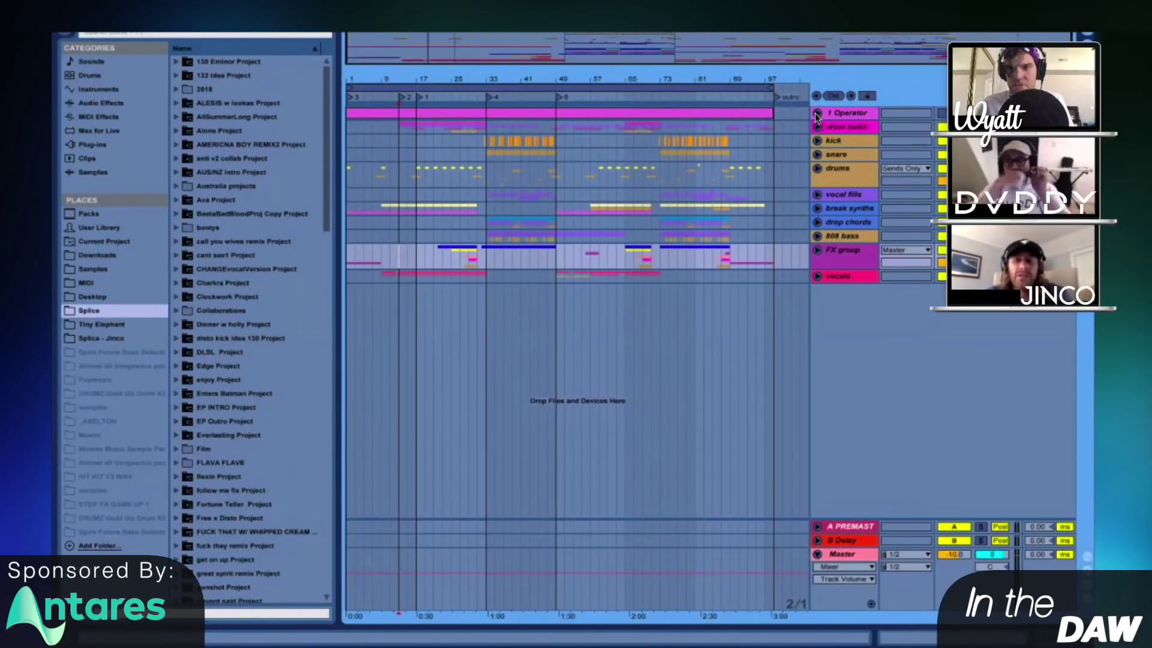
- Expand the drop chords group to look over its Serum and lead tracks, and collapse it again
left_click(816, 222)
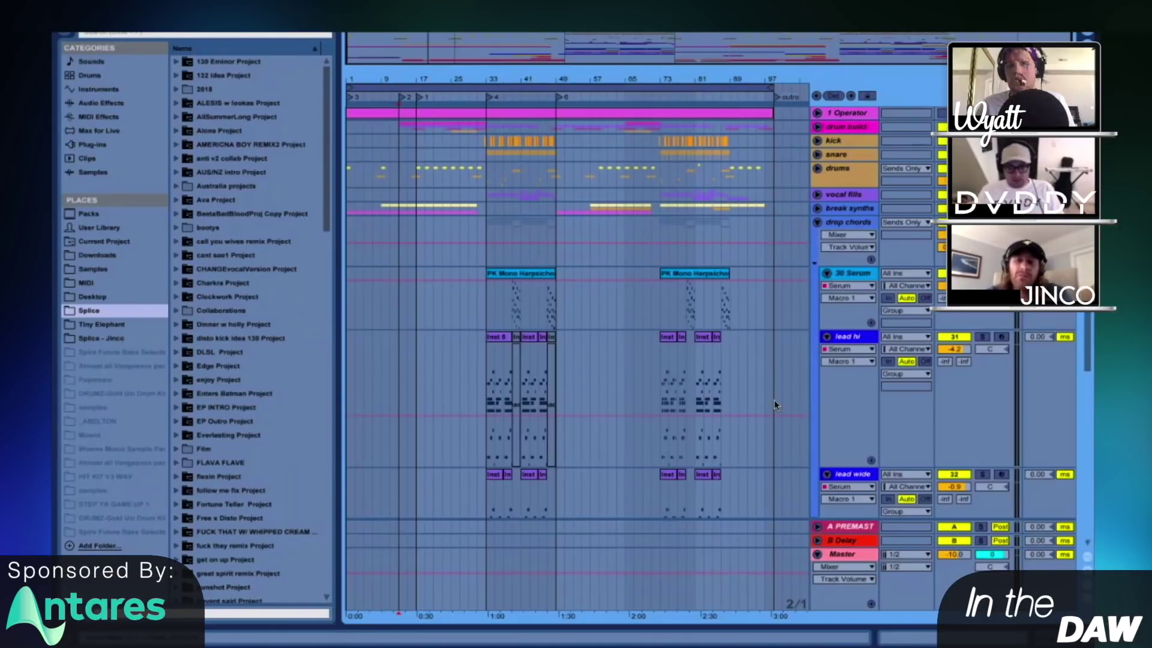
scroll(855, 464, "down", 2)
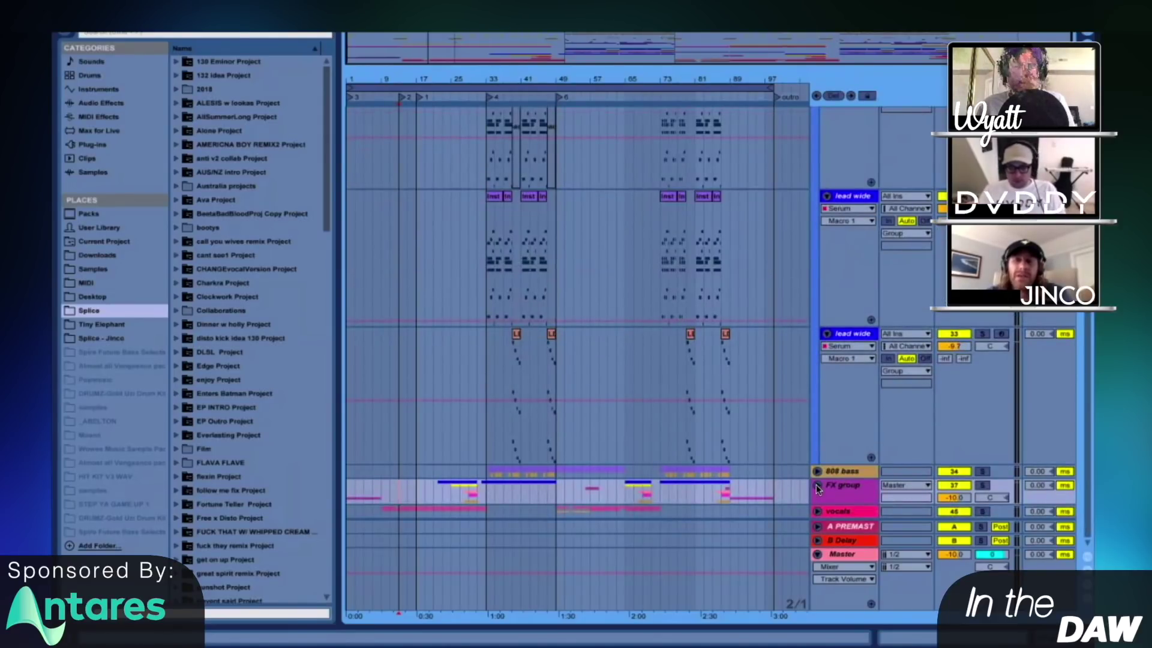
scroll(717, 401, "up", 4)
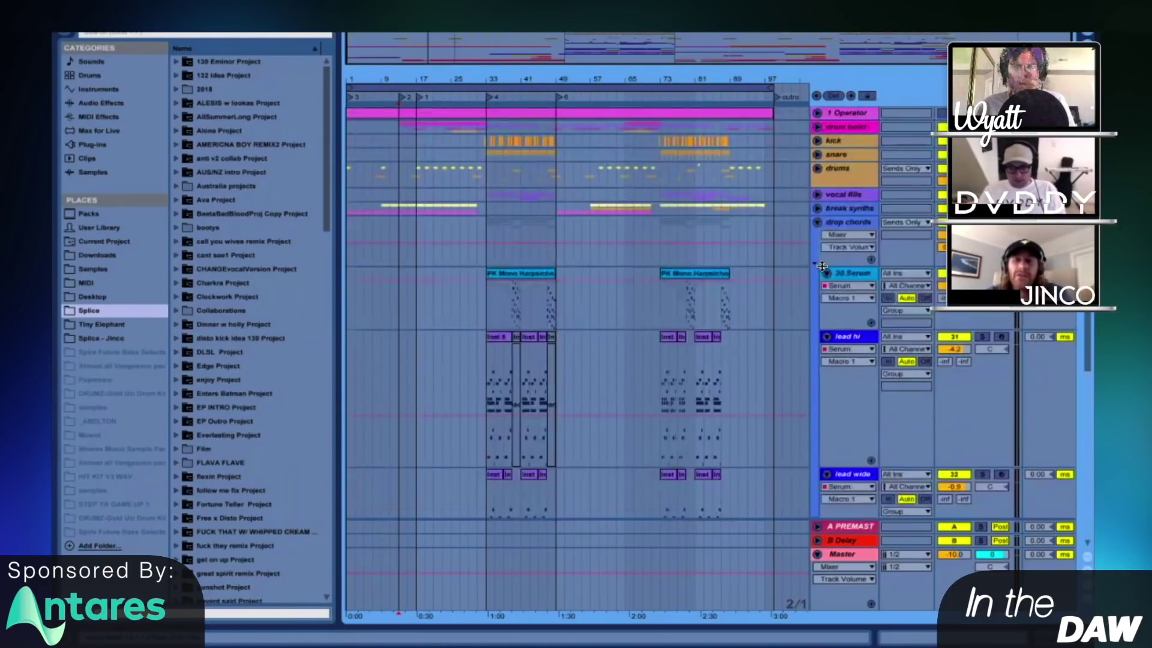
left_click(817, 223)
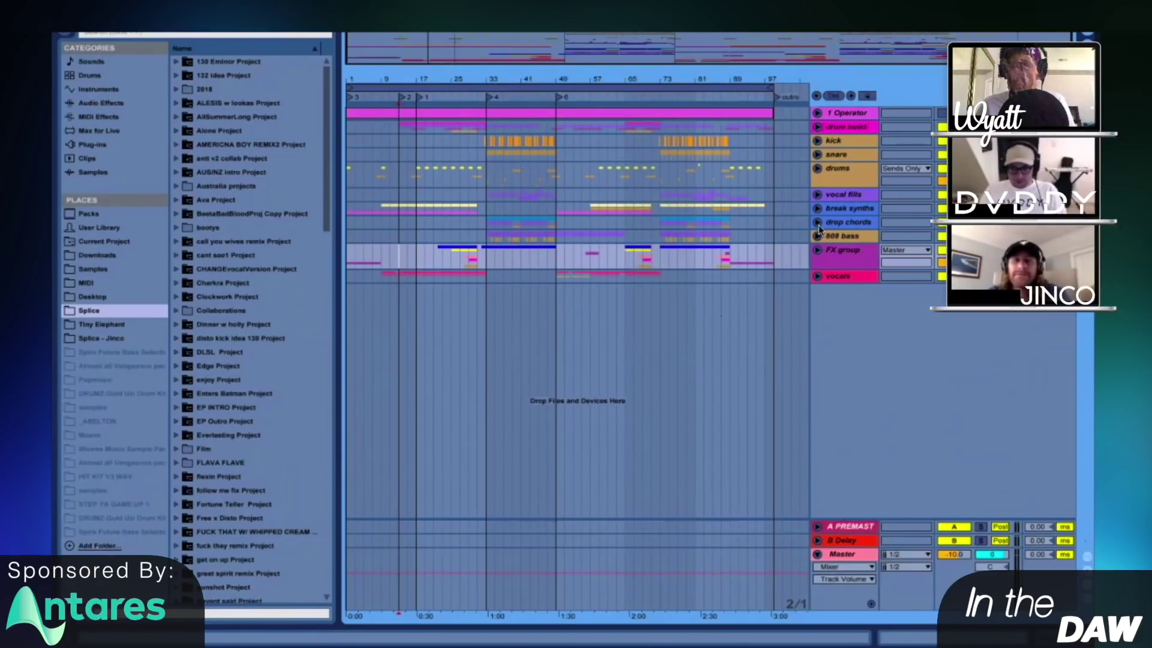
- Expand the break synths group and place the insert marker in its Piano_1 and Arc Control clips
left_click(818, 207)
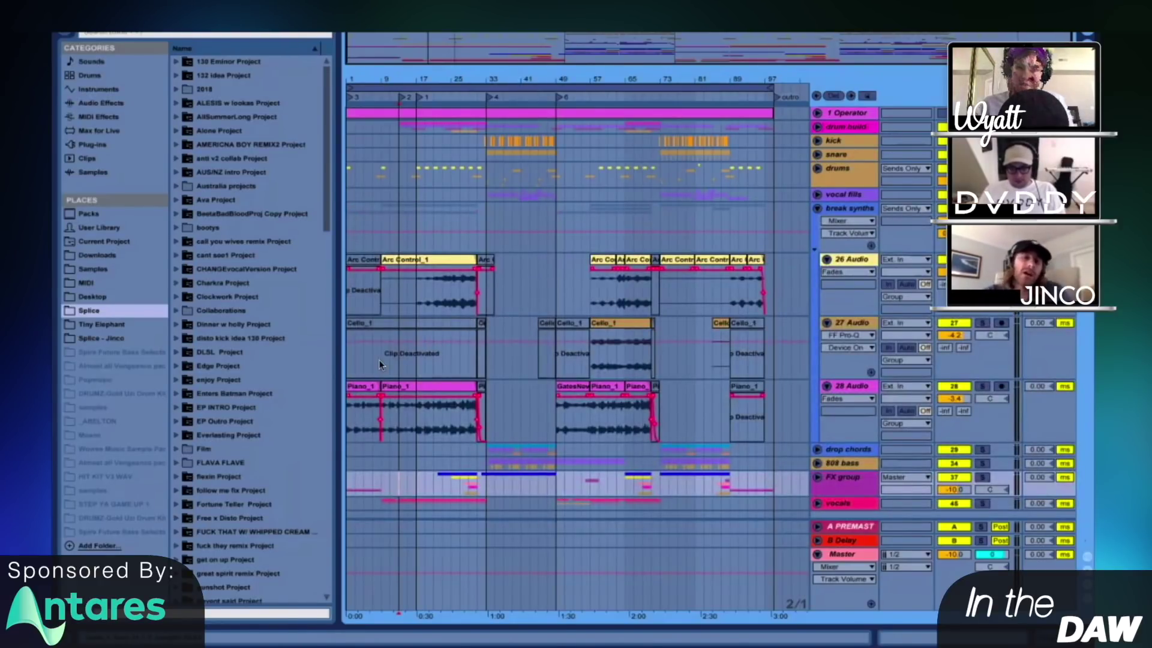
left_click(346, 403)
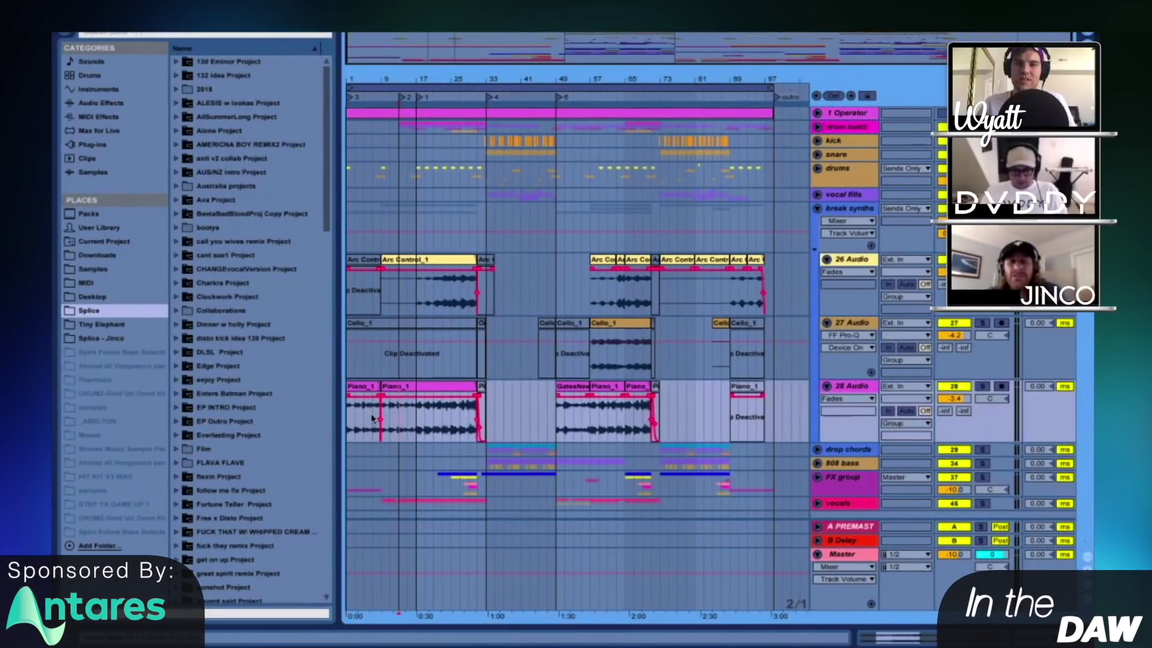
left_click(633, 282)
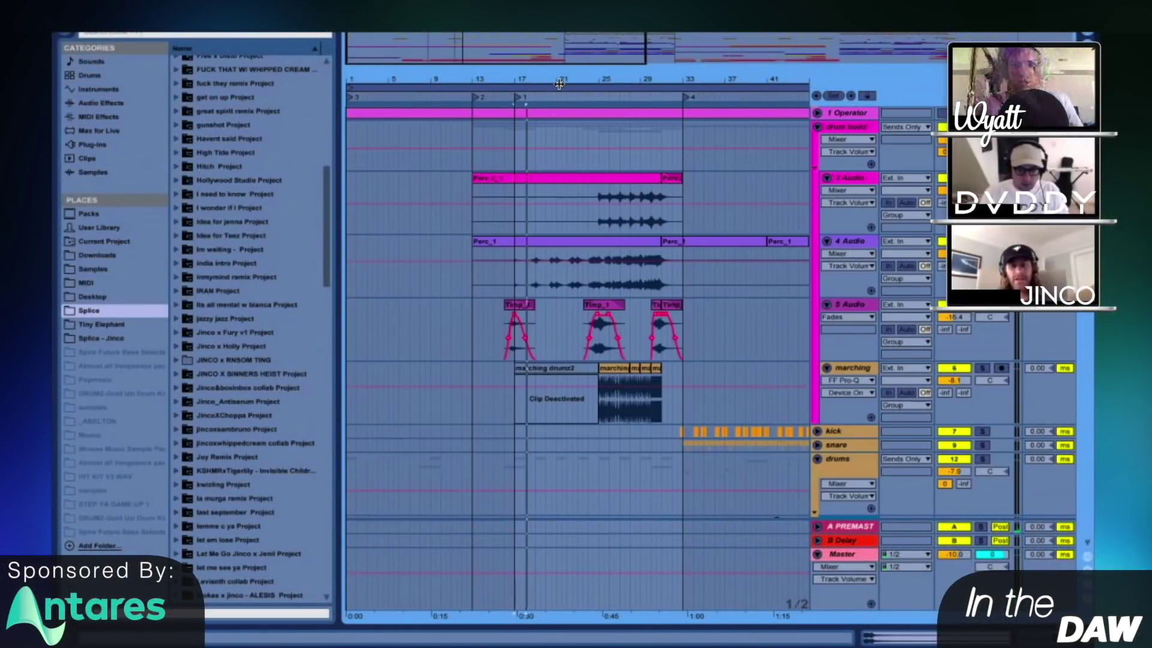
- Play the Perc_1 clip on the 4 Audio track from bar 17 and from bar 25
scroll(559, 84, "up", 2)
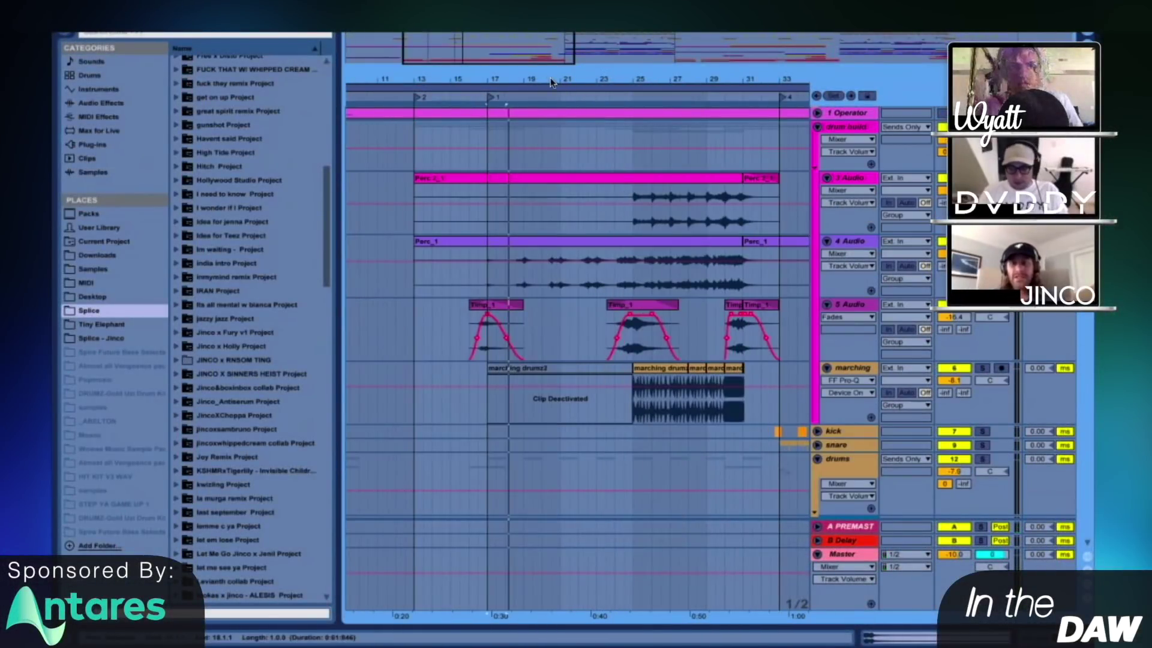
left_click(498, 246)
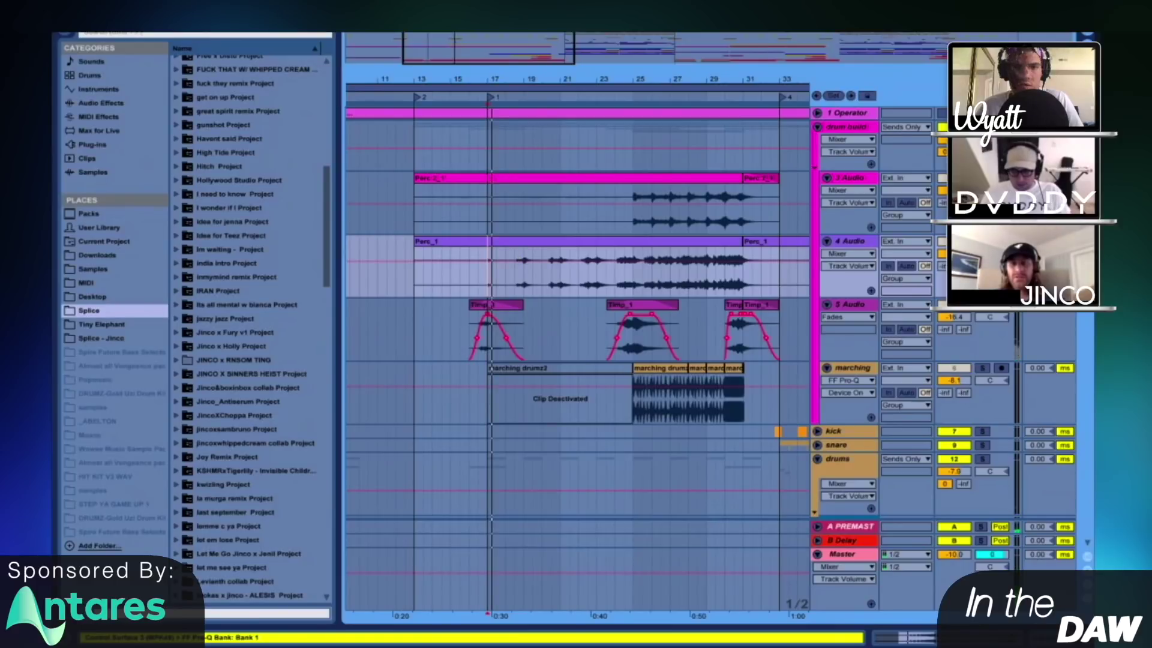
left_click(633, 279)
key("space")
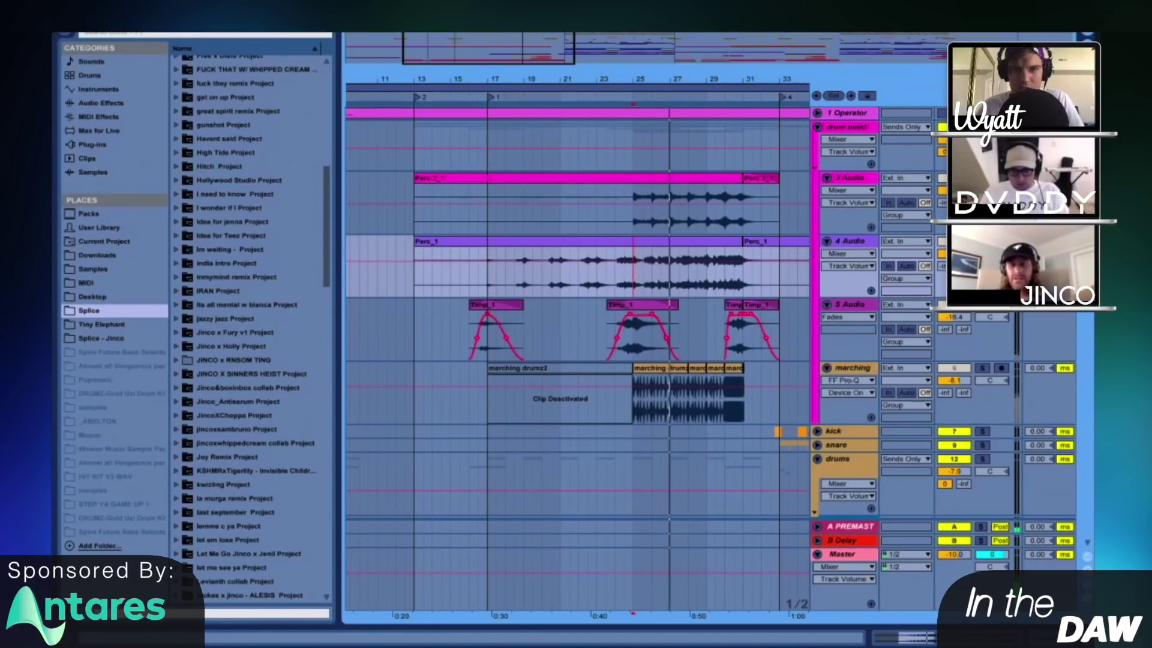
key("space")
key("space")
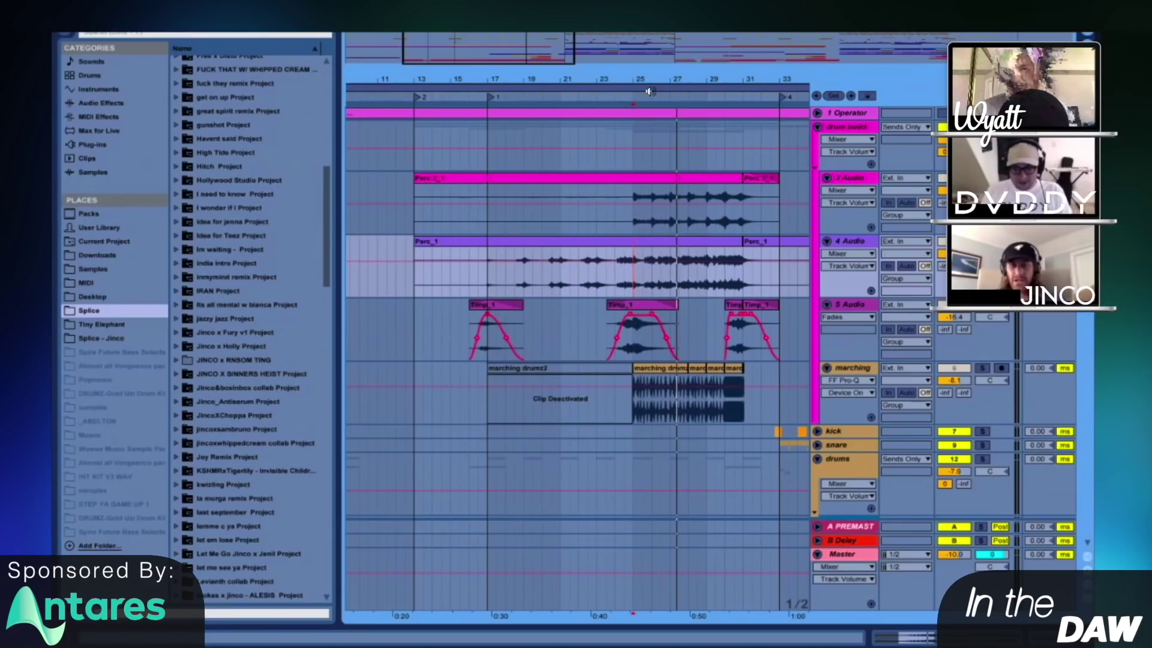
- Play the arrangement from the middle Timp_1 clip on the 5 Audio track, starting at about bar 25
mouse_move(658, 77)
left_mouse_down()
mouse_move(658, 87)
mouse_move(658, 77)
left_mouse_up()
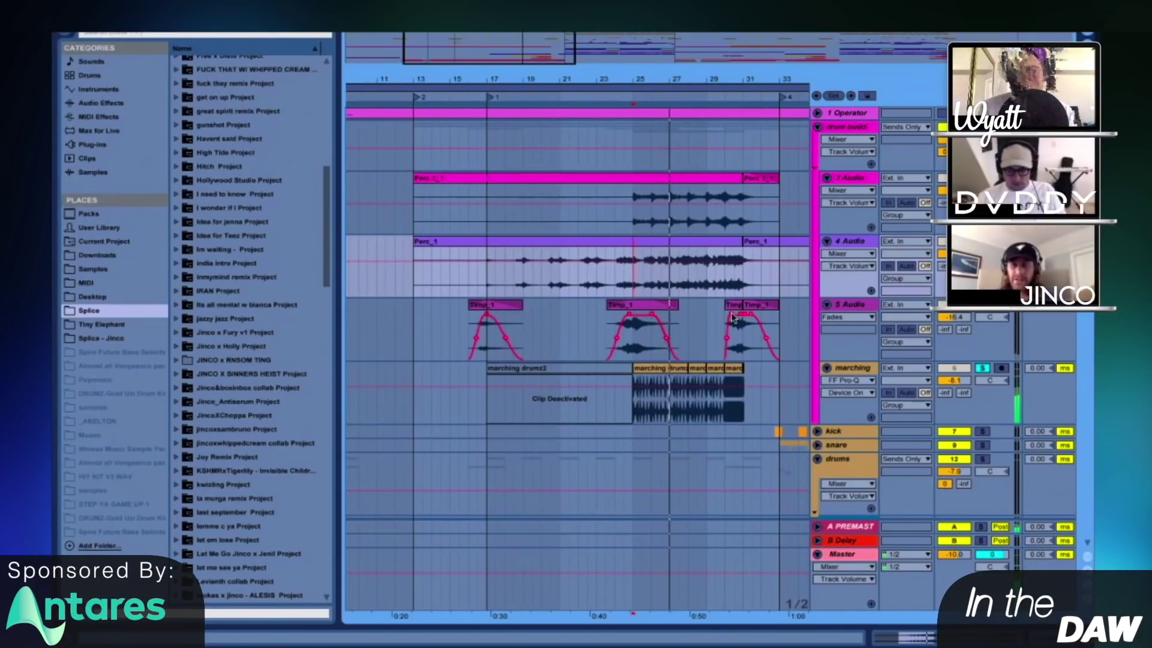
left_click(642, 318)
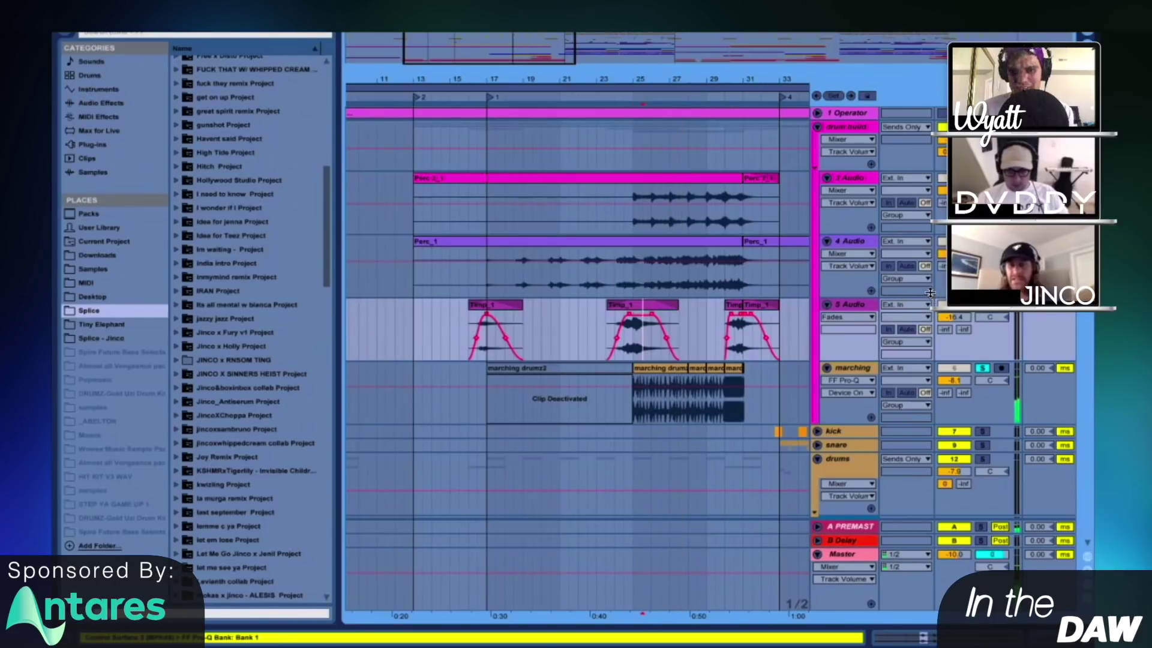
key("space")
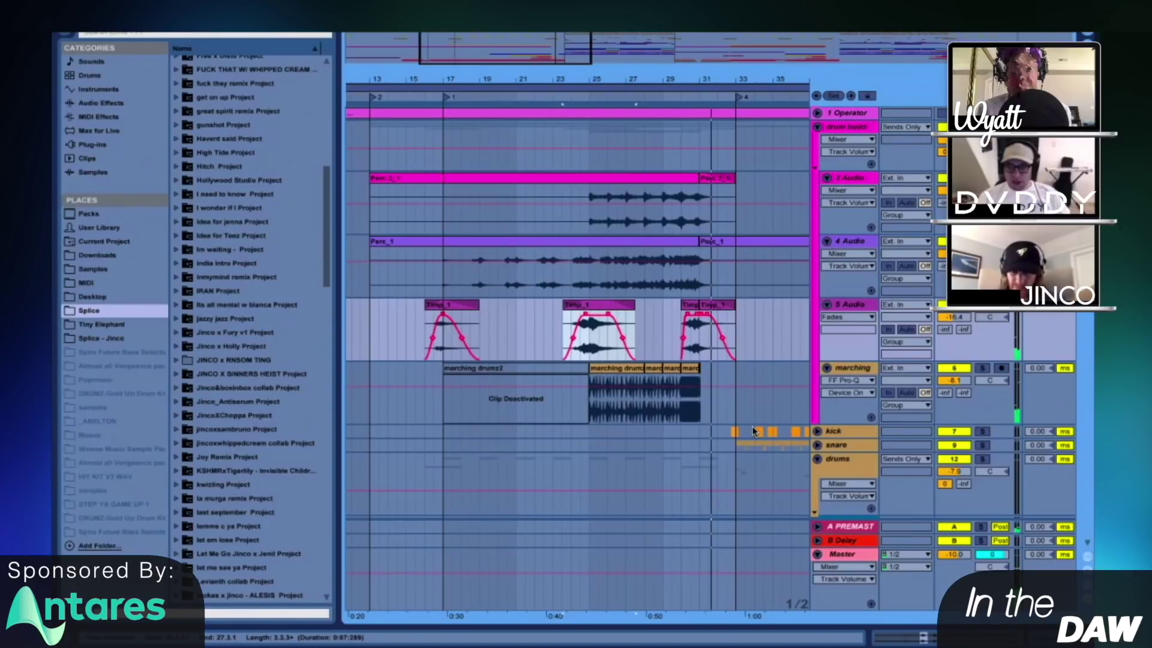
- Collapse the drums group and expand the break synths group to show its audio tracks
scroll(754, 430, "down", 5)
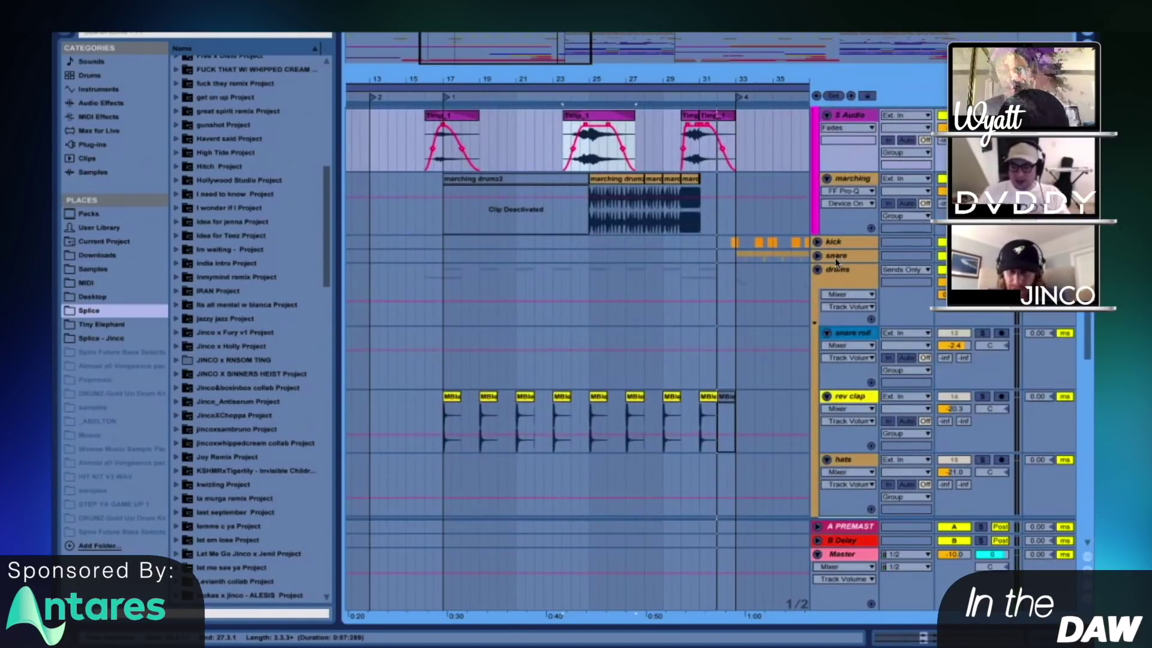
left_click(817, 301)
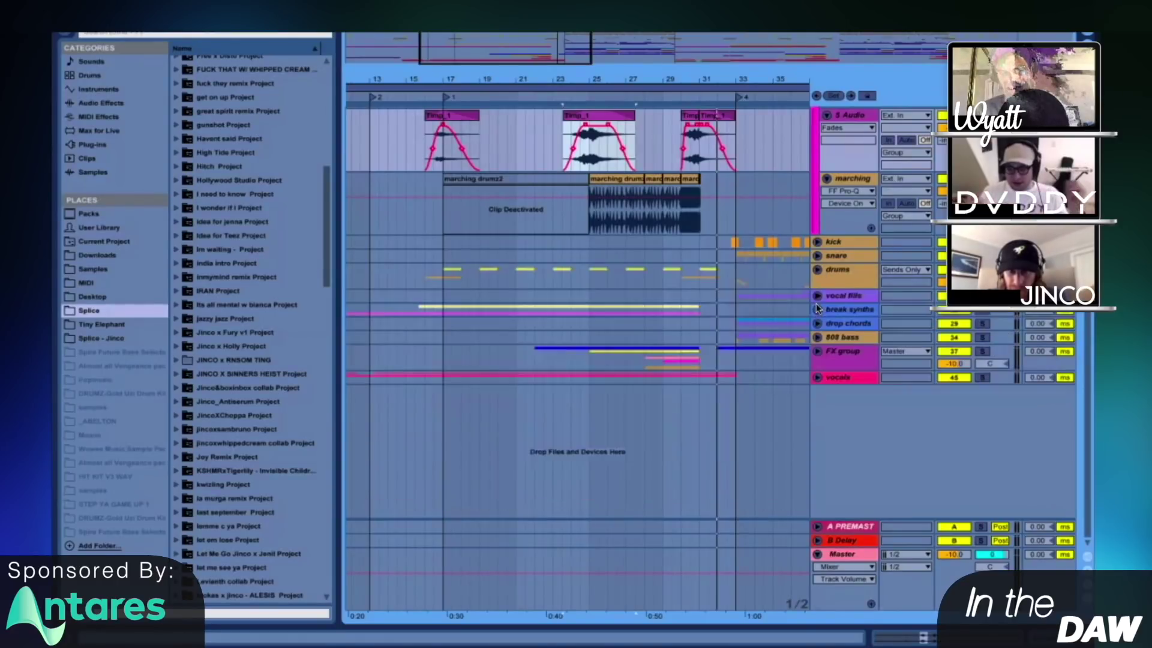
left_click(817, 309)
scroll(503, 311, "down", 4)
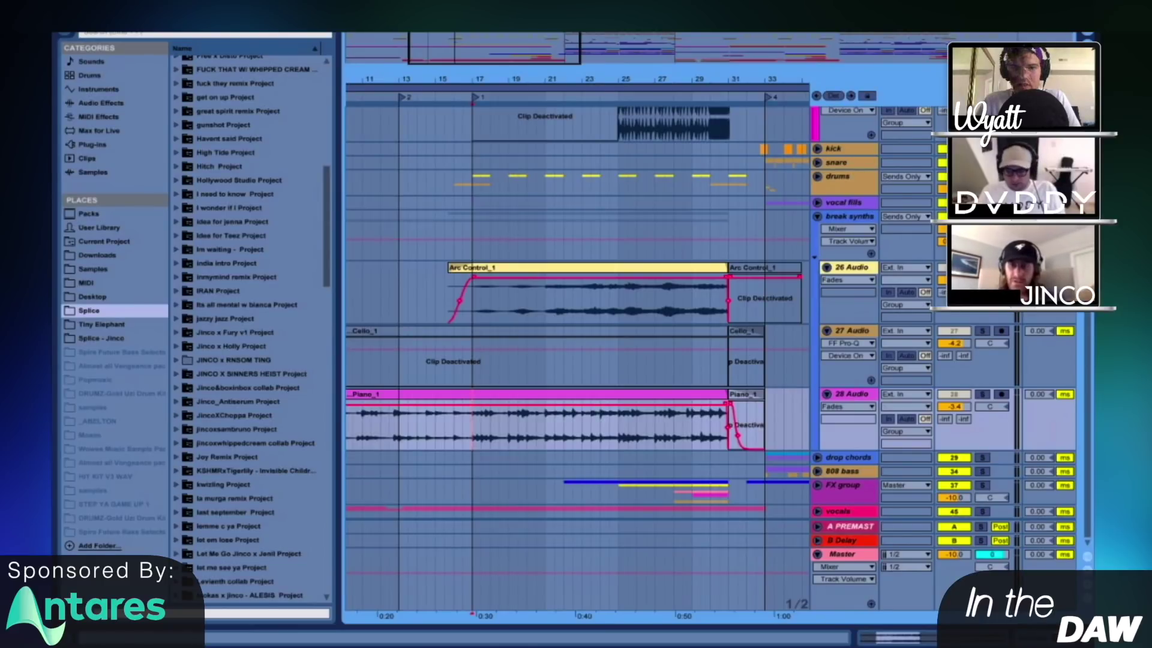
- Play the break synths from bar 17, solo the 28 Audio piano track, and move the selection up to 26 Audio for another playback
key("space")
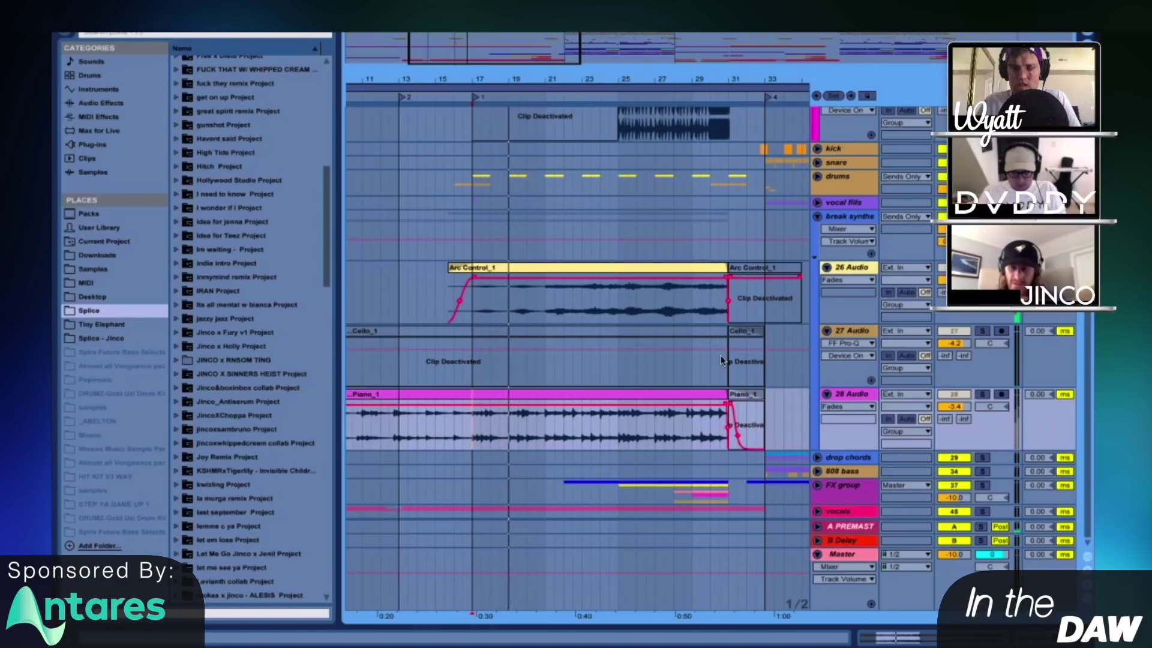
scroll(780, 366, "left", 1)
left_click(982, 394)
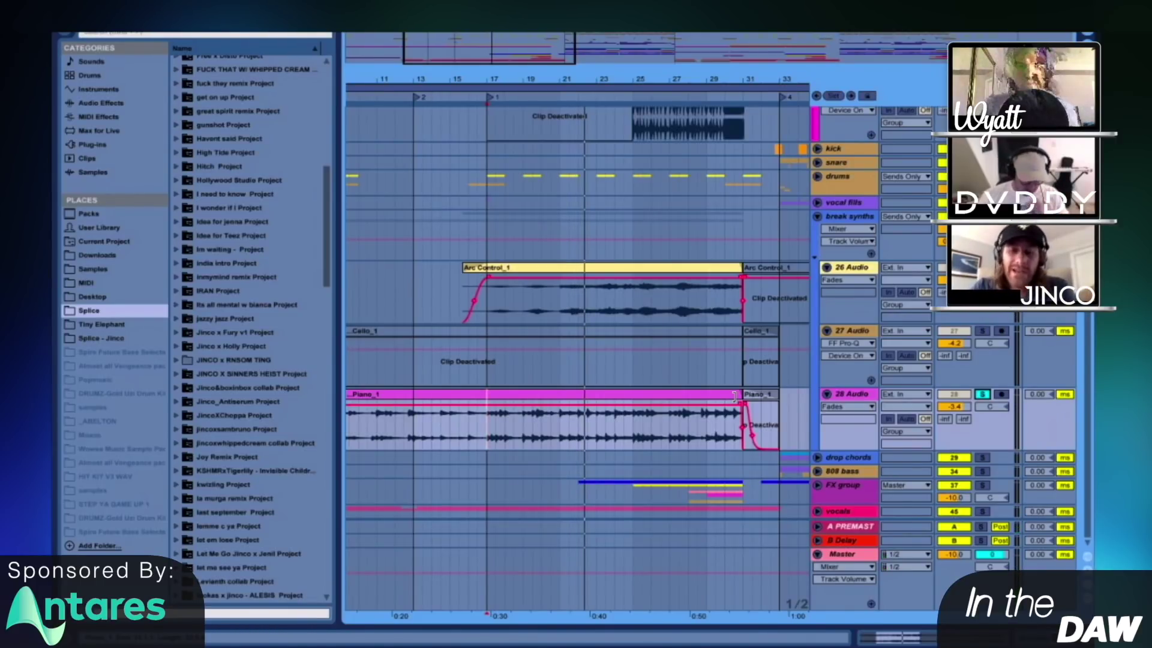
key("Up")
key("Up")
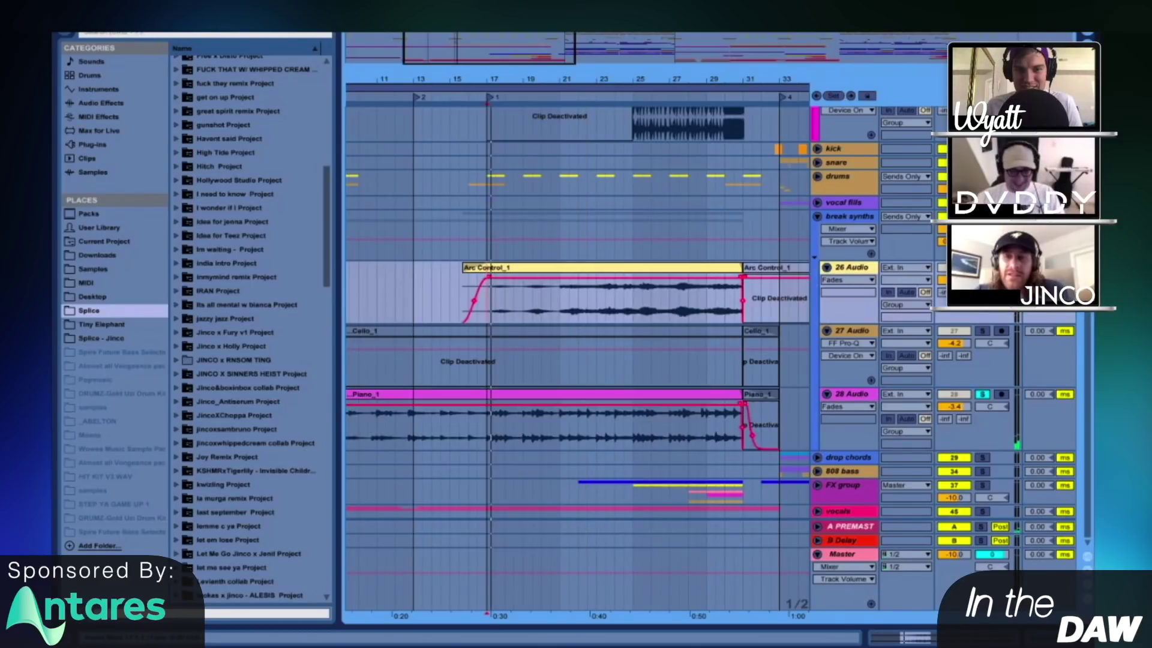
key("space")
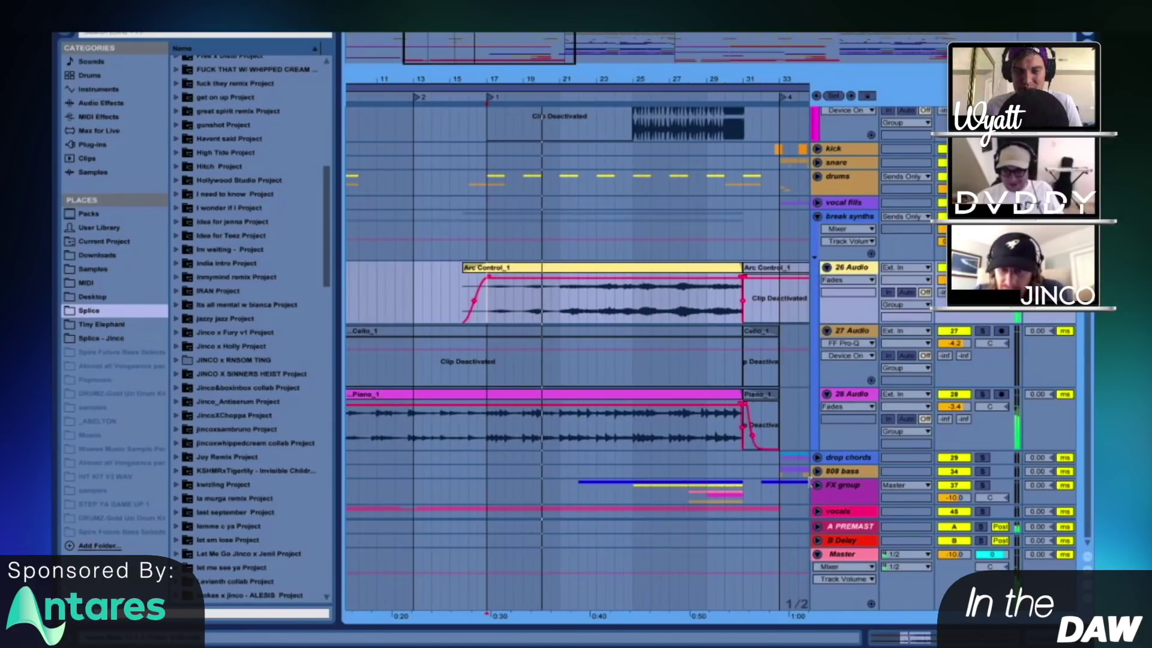
- Expand the drums group and examine the clips on its snare roll, rev clap, hats, stomp and cymbal tracks
scroll(793, 477, "up", 5)
left_click(817, 409)
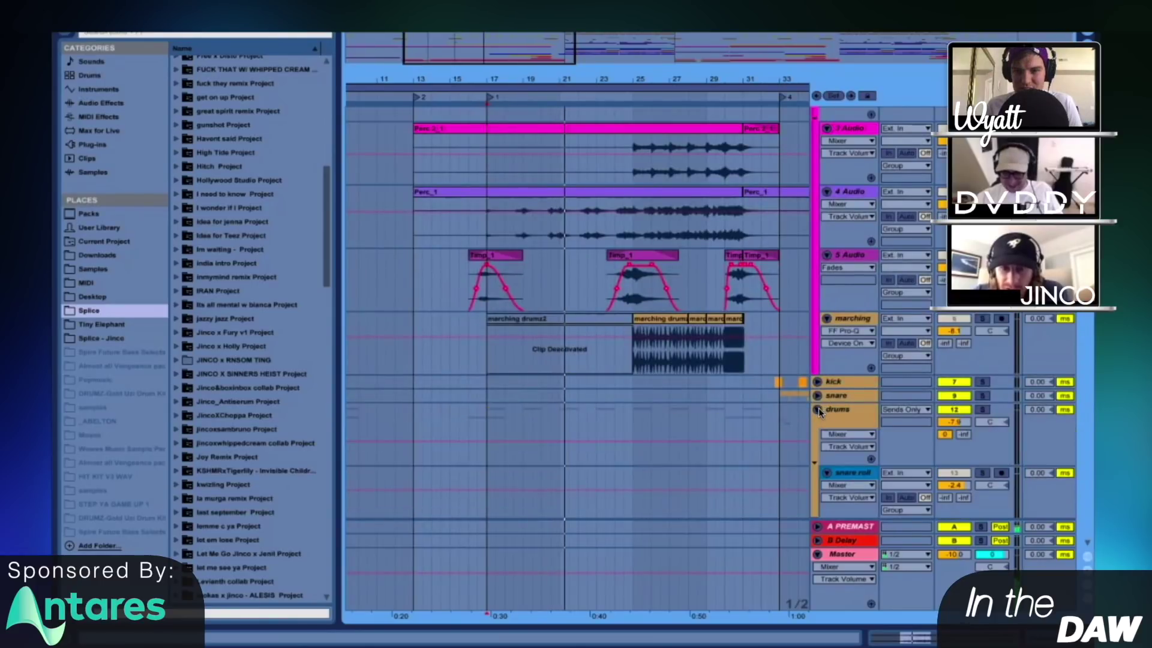
scroll(699, 416, "down", 5)
scroll(704, 412, "up", 5)
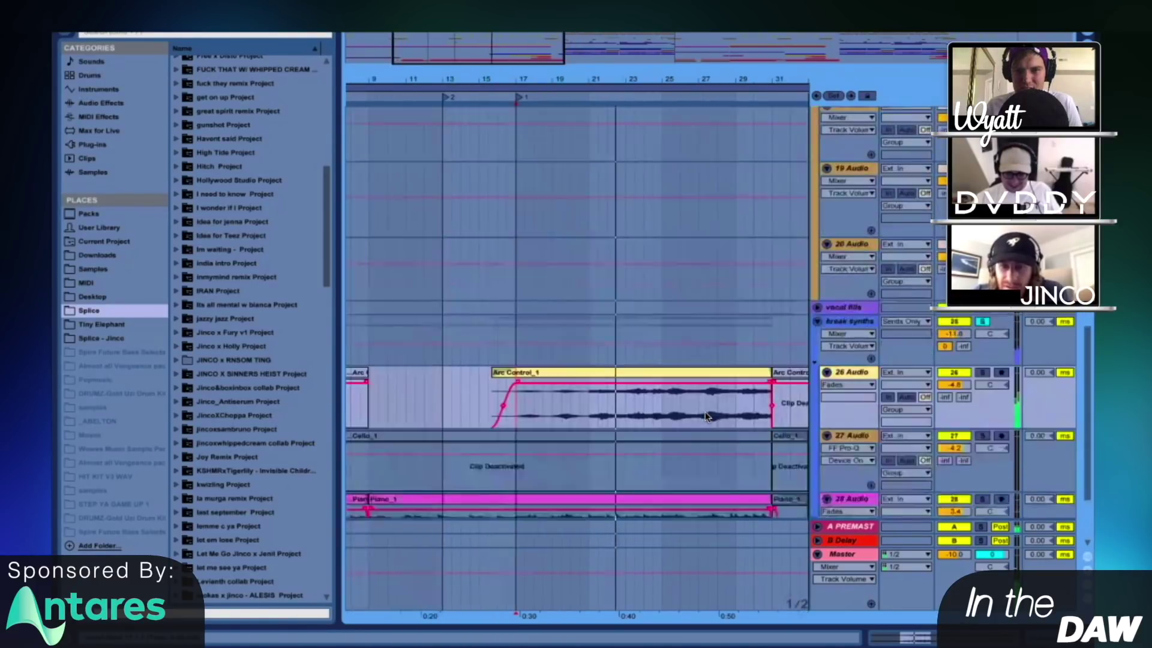
scroll(705, 412, "down", 6)
scroll(576, 360, "up", 1)
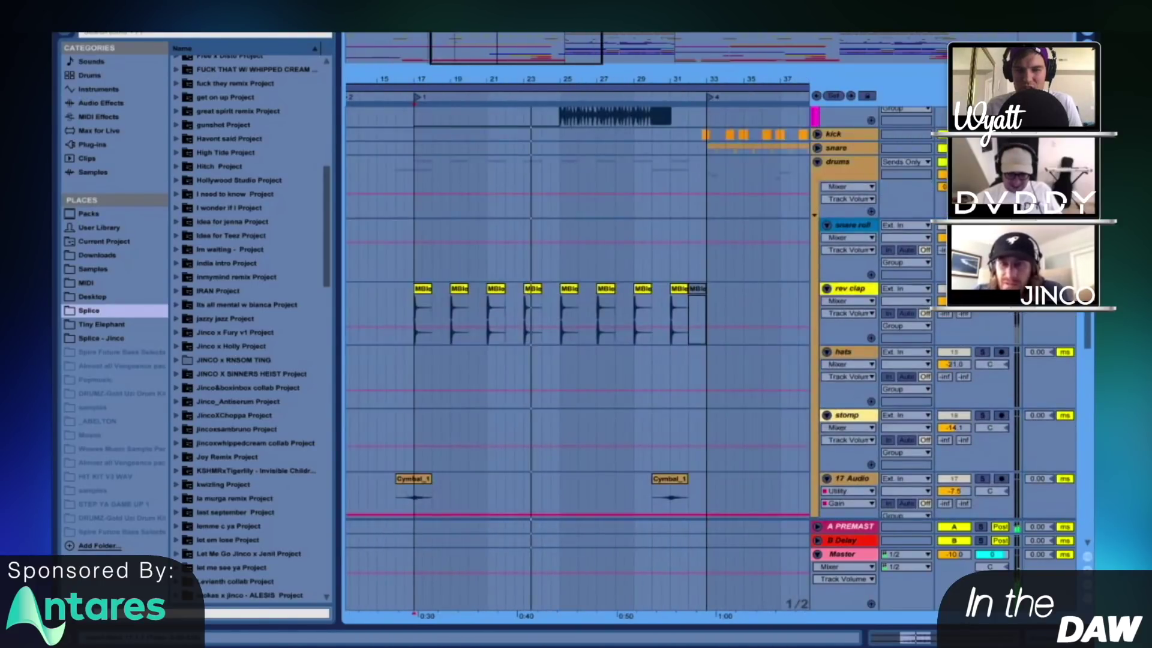
scroll(576, 360, "down", 1)
scroll(576, 360, "down", 5)
- Extend the start of the Arc Control_1 clip on 26 Audio to bar 15, and select the track's time from bar 1 to 15
left_click_drag(447, 84, 447, 72)
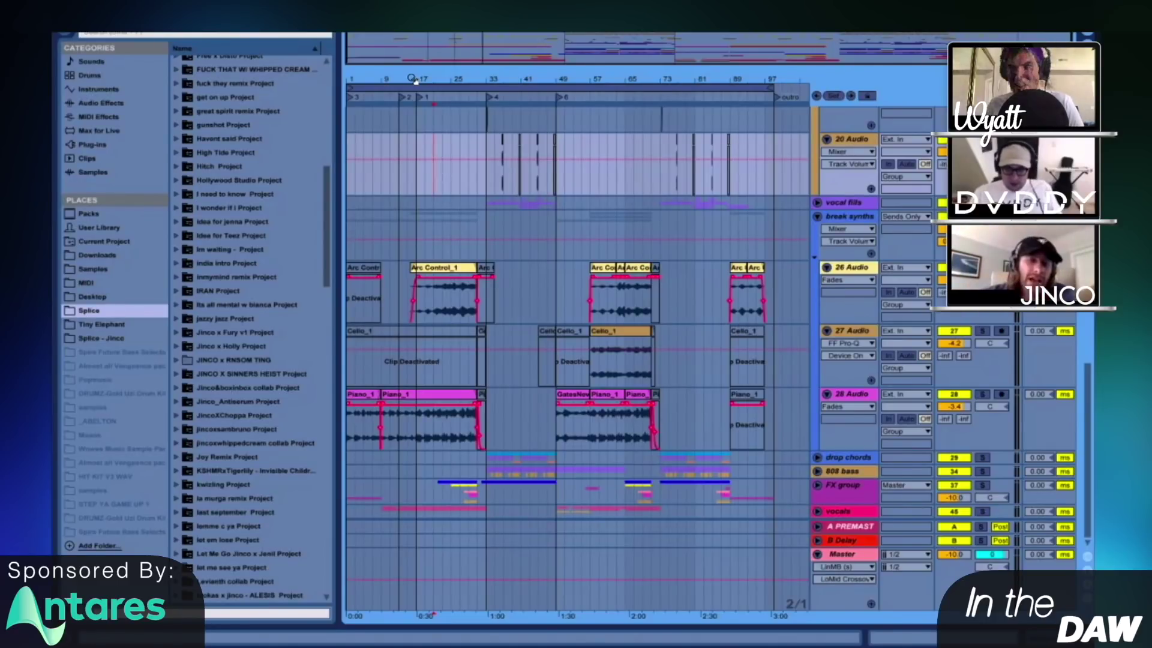
left_click(408, 265)
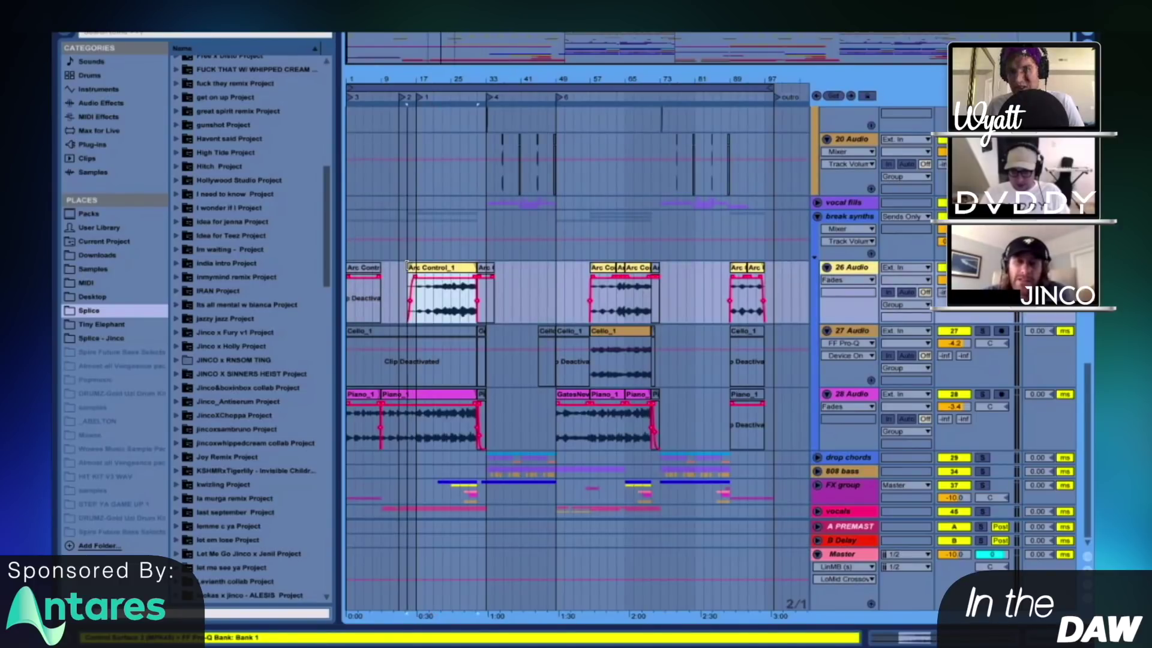
left_click(413, 279)
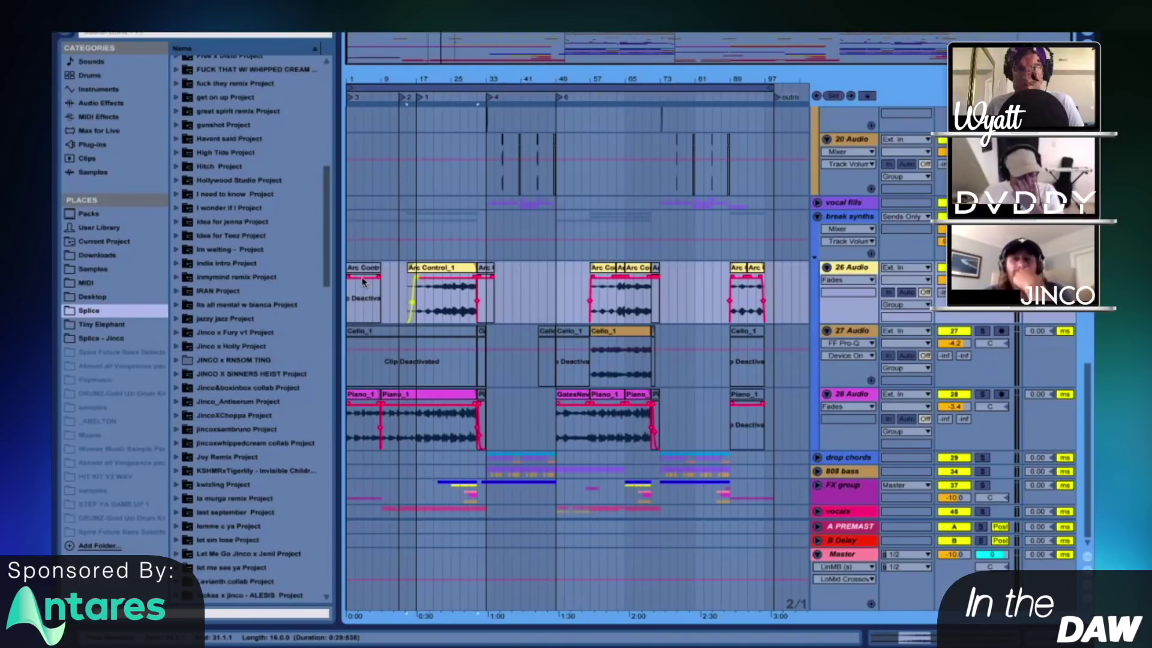
left_click_drag(362, 276, 334, 275)
- Collapse the break synths group and the percussion group above the kick track
scroll(543, 214, "up", 1)
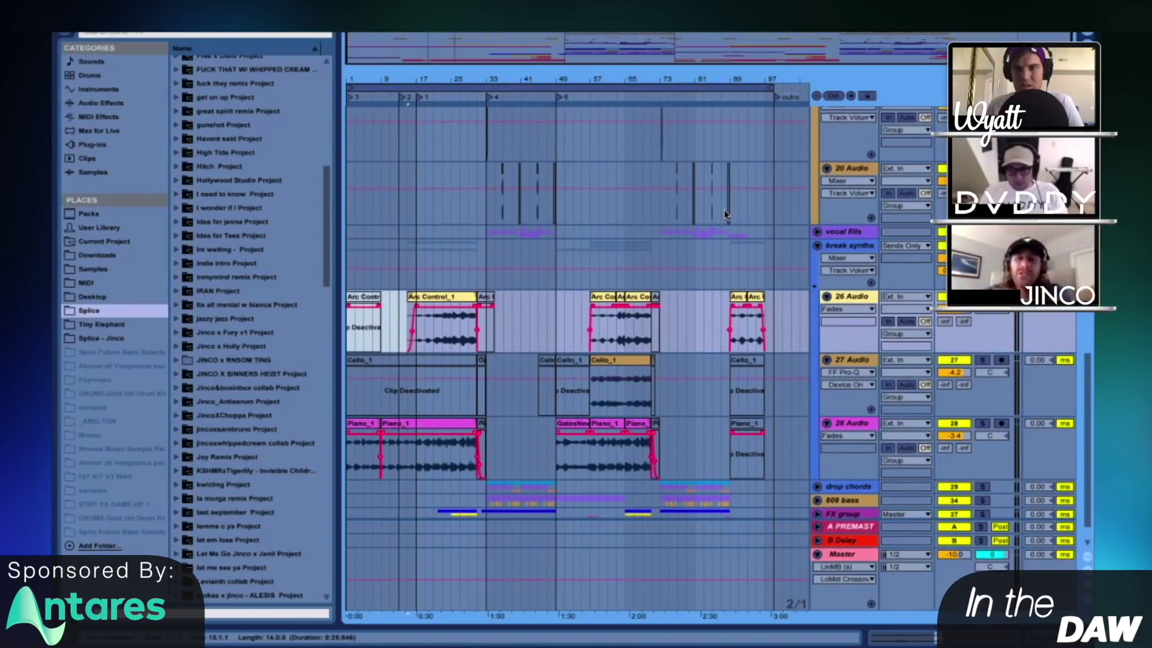
left_click(816, 247)
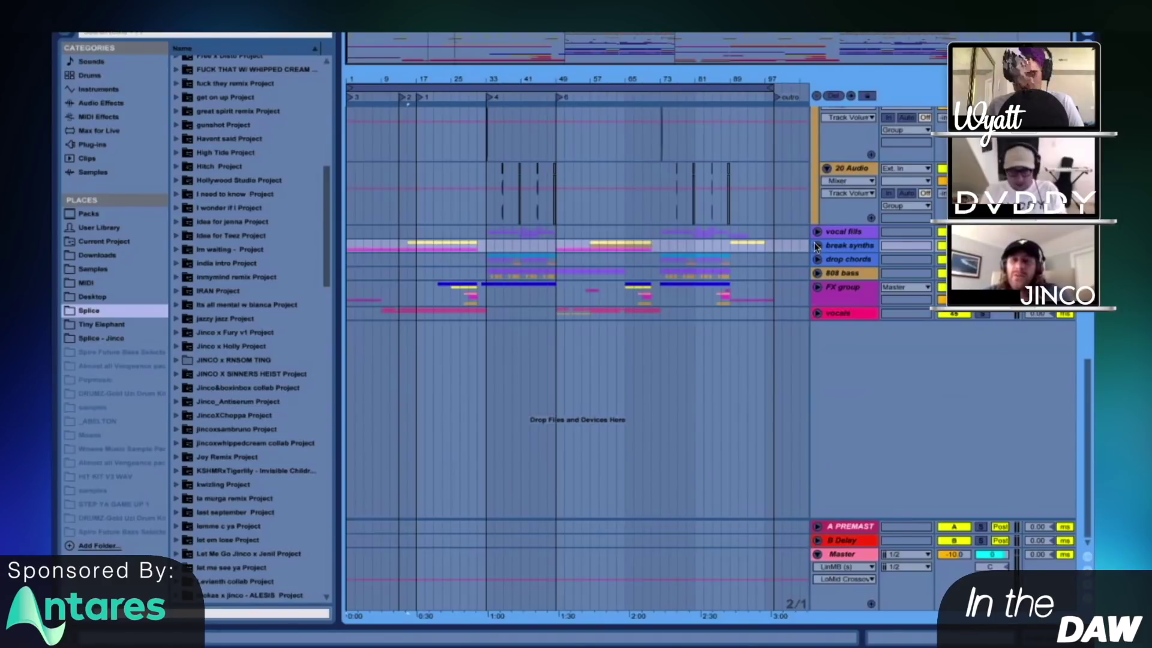
scroll(817, 216, "up", 8)
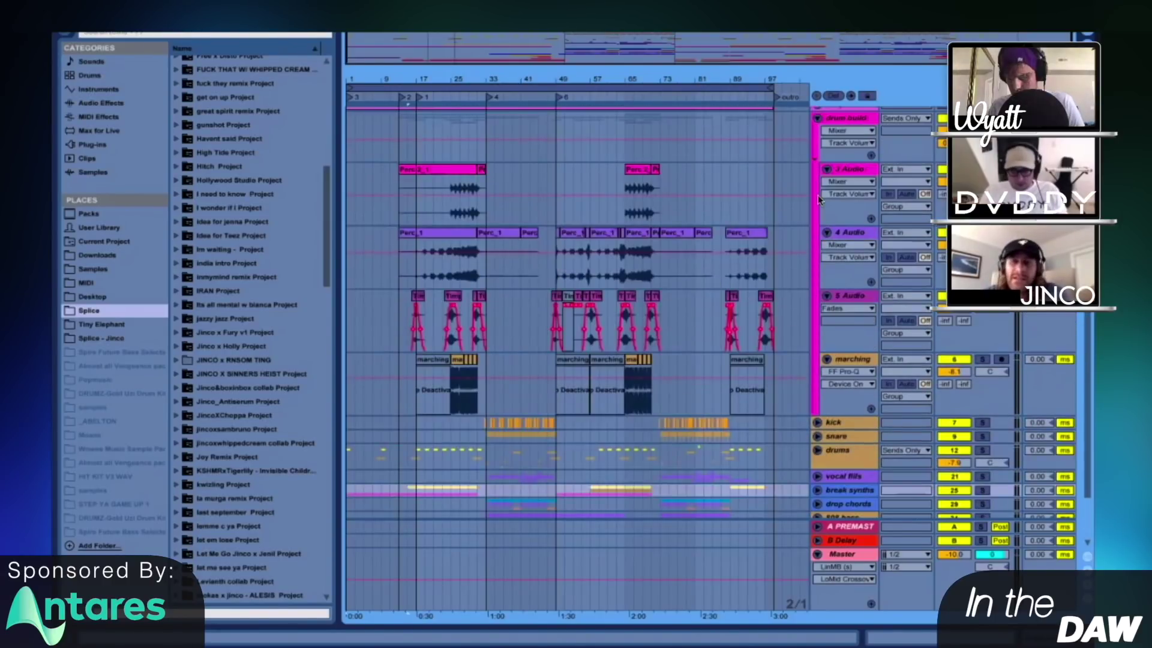
scroll(820, 135, "up", 1)
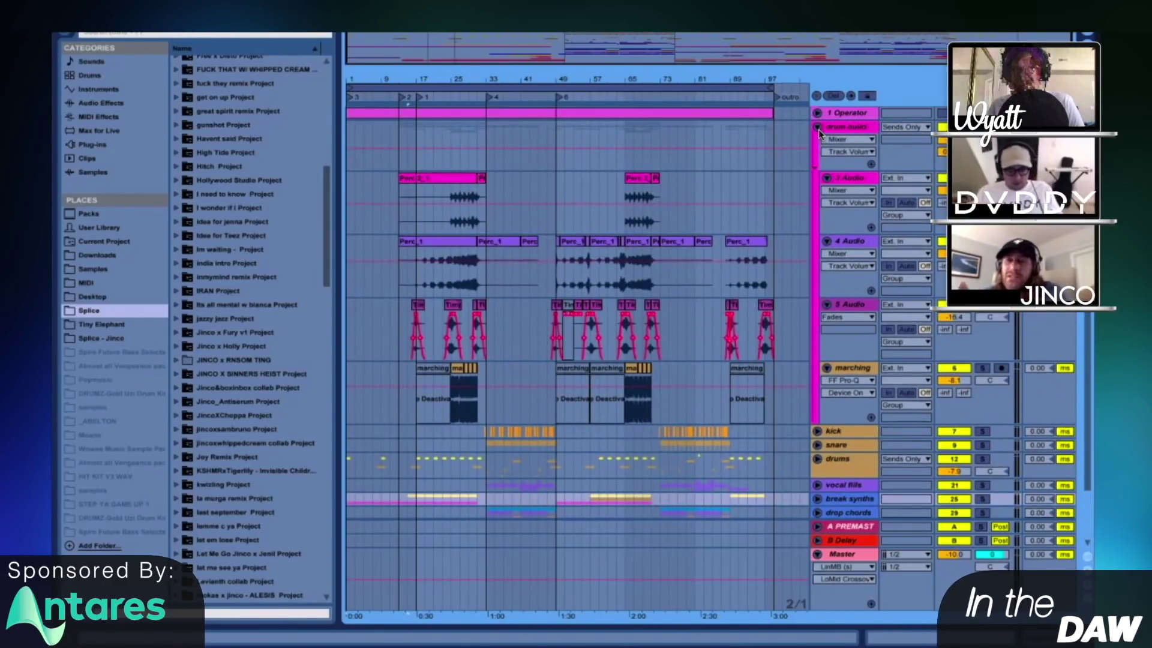
left_click(818, 130)
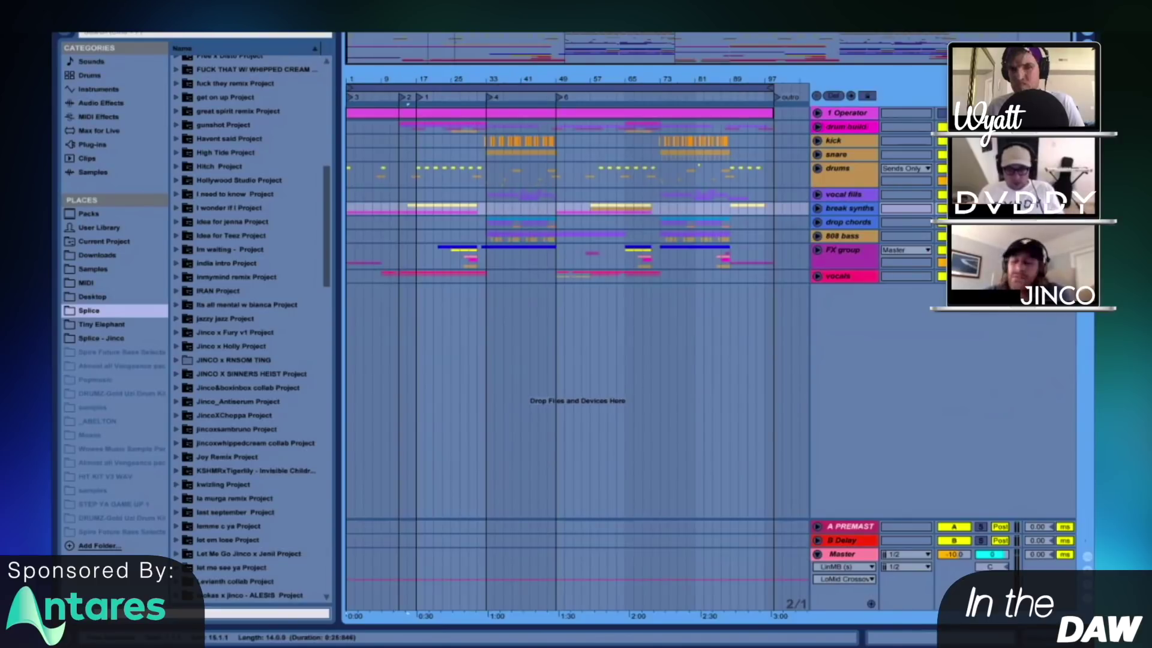
- Expand the vocals group and show the effects on its 47 Audio and 46 Audio tracks
scroll(392, 106, "up", 5)
left_click(386, 125)
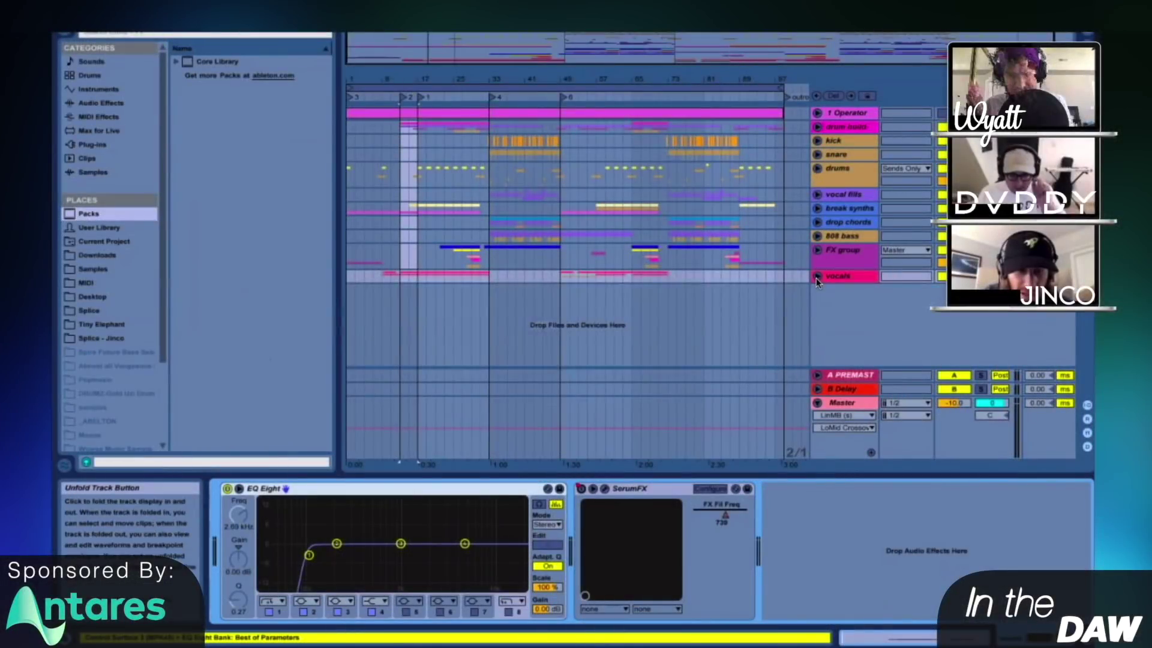
left_click(852, 328)
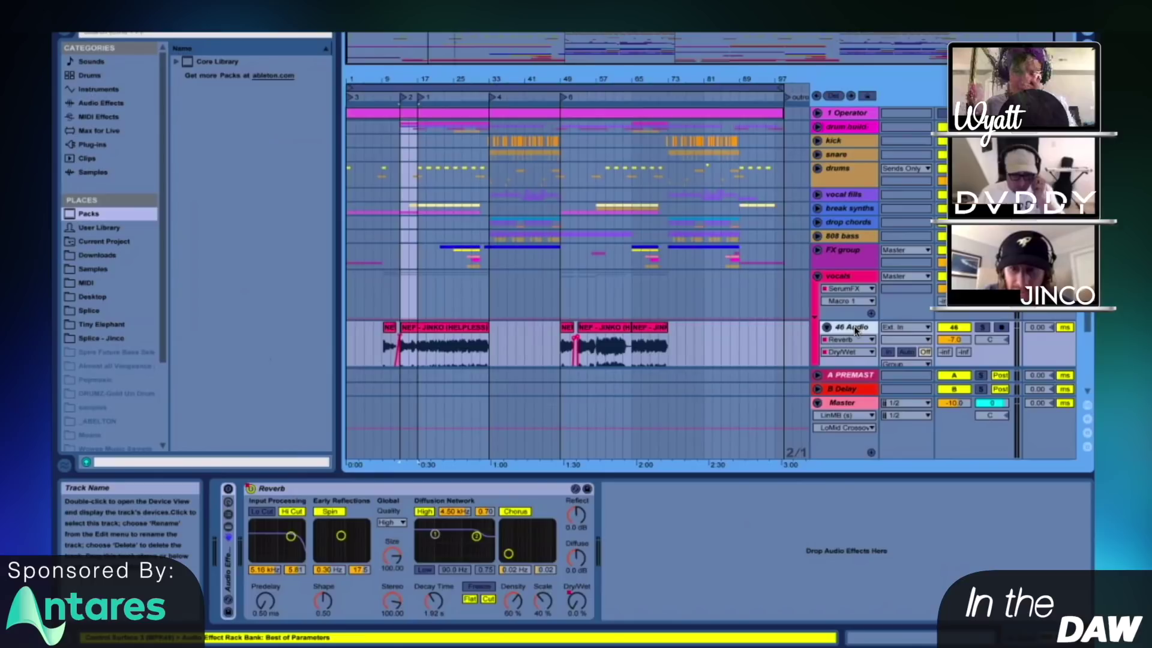
key("ctrl+v")
left_click(854, 318)
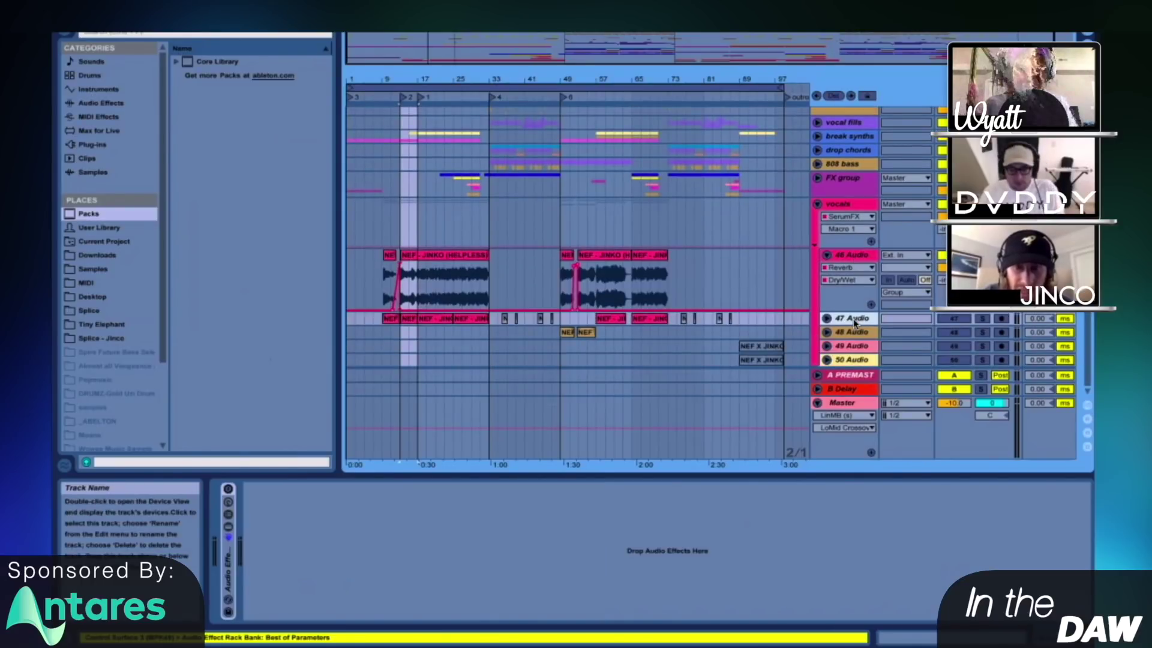
left_click(848, 257)
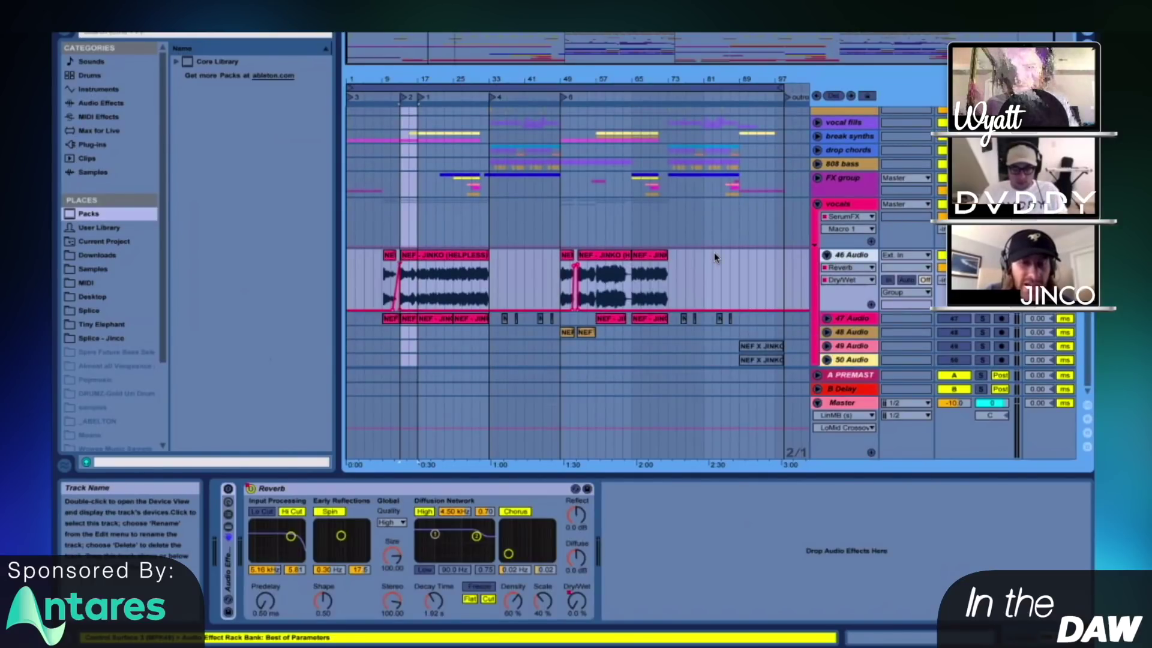
- Play the new vocal take from bar 13 and show the effect chain on the vocals group
key("plus")
key("plus")
key("plus")
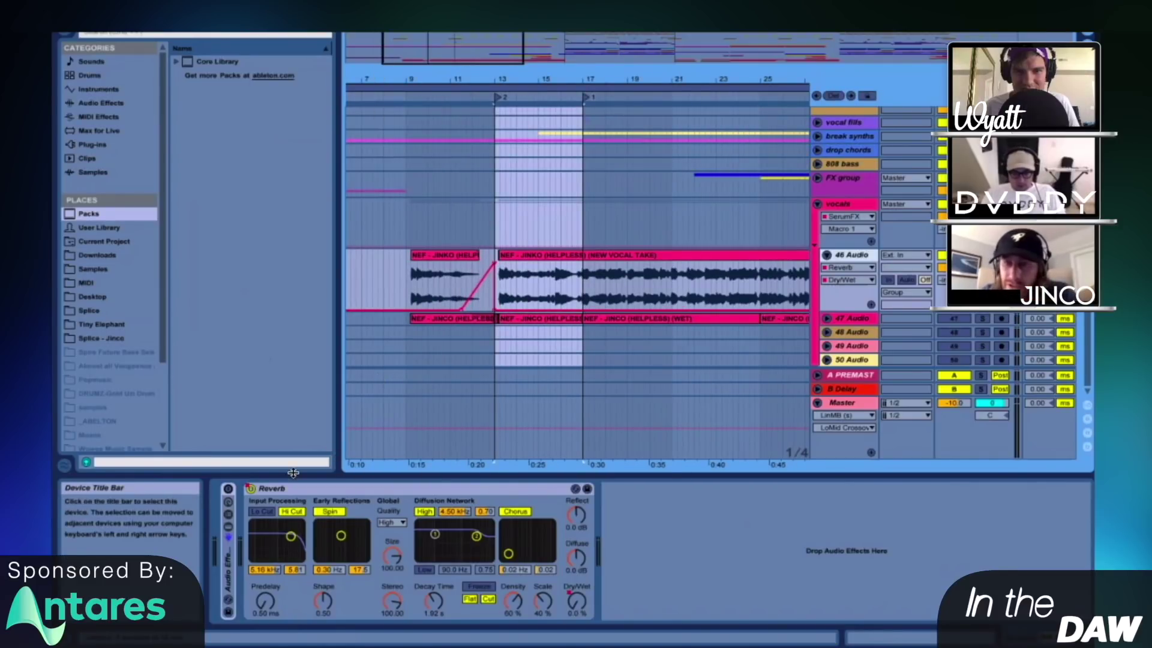
key("space")
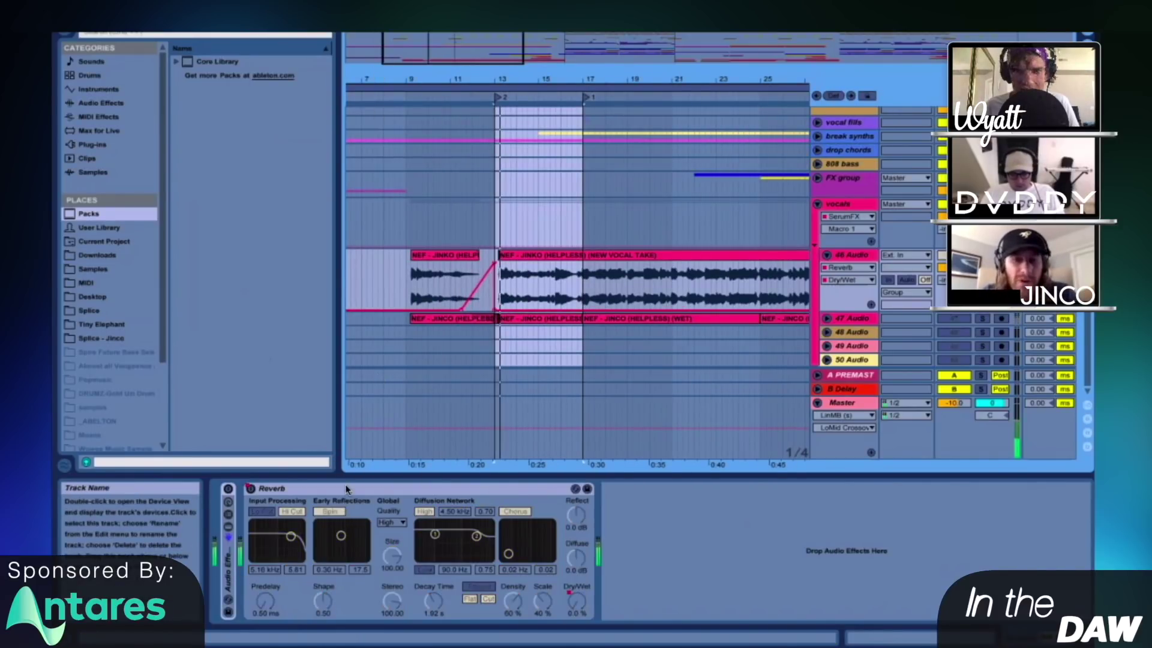
left_click(840, 204)
left_click(350, 496)
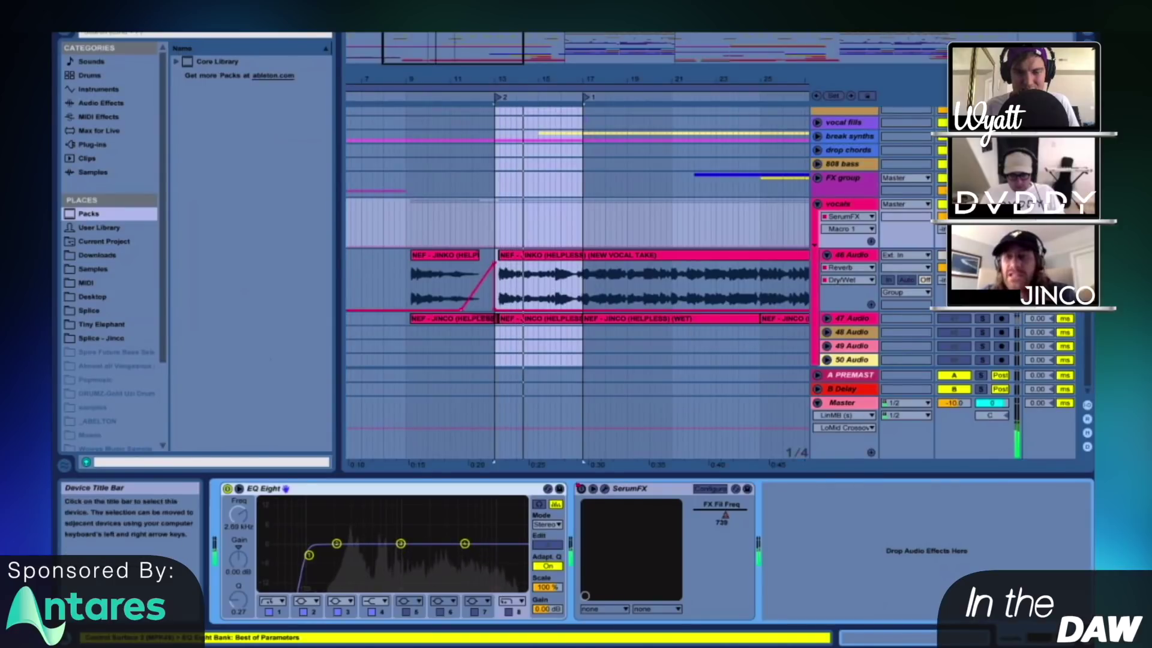
left_click(843, 205)
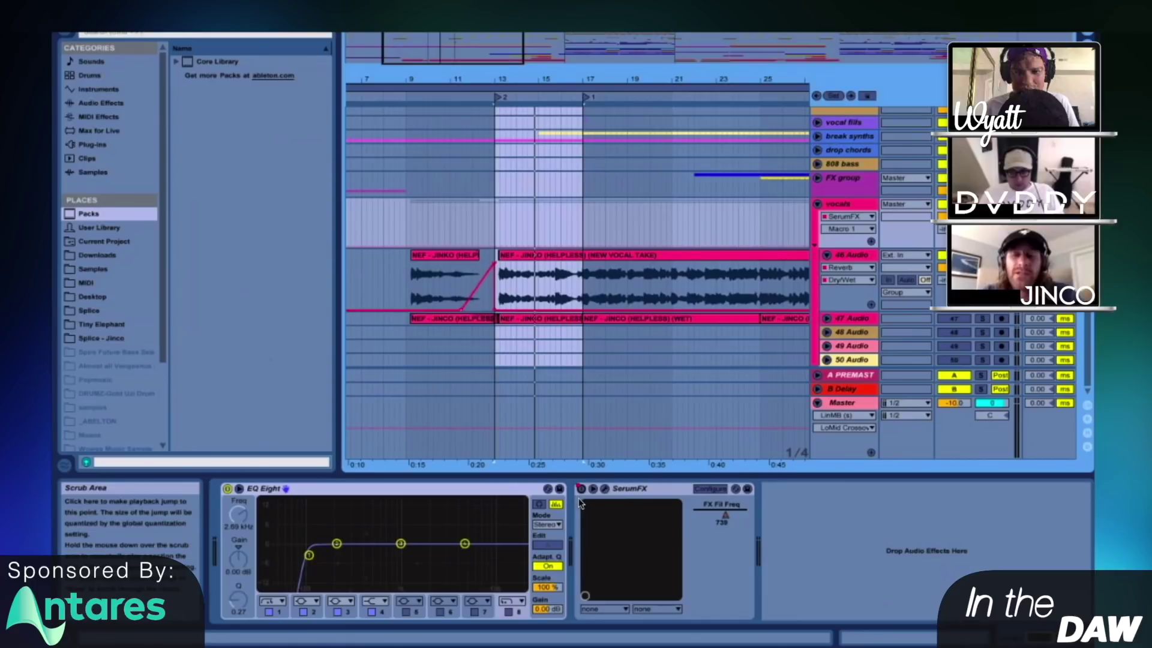
- Play the end of the new vocal take on 46 Audio from just before bar 31
mouse_move(489, 79)
left_mouse_down()
mouse_move(488, 114)
mouse_move(498, 66)
left_mouse_up()
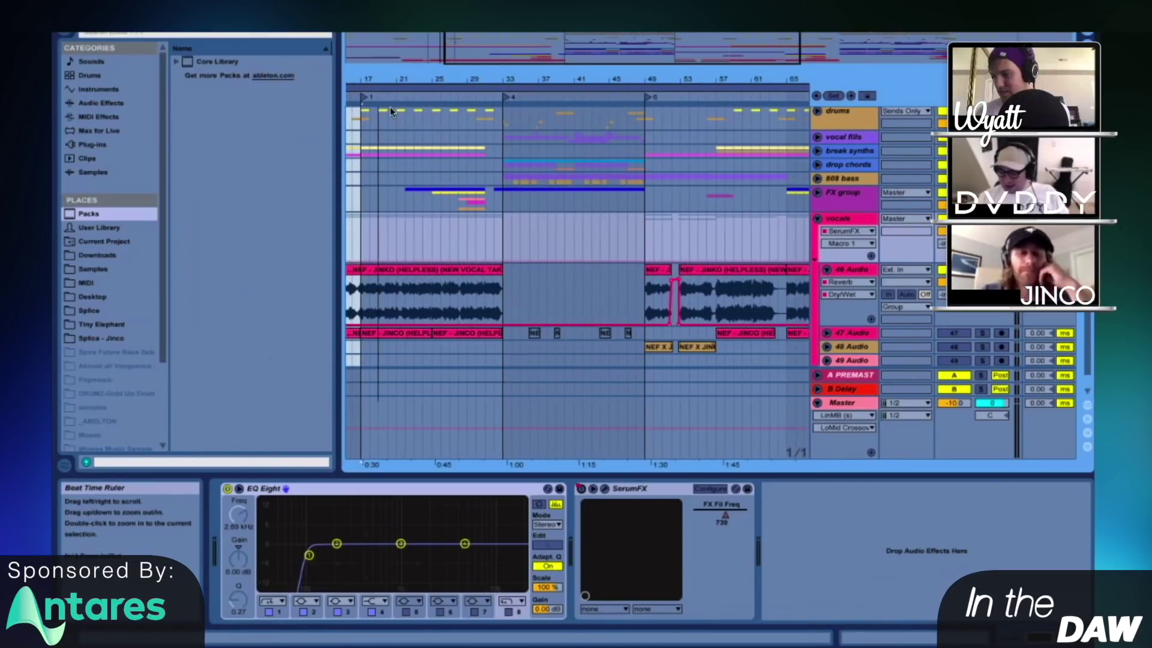
scroll(390, 107, "down", 5)
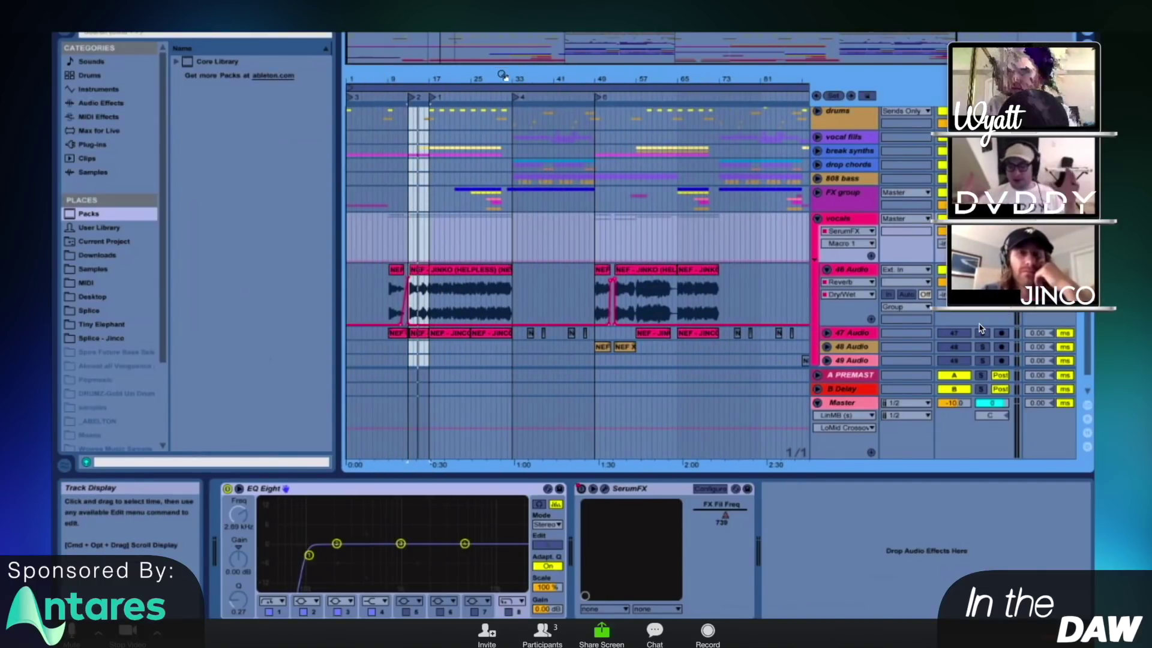
left_click_drag(503, 77, 433, 281)
left_click(597, 288)
double_click(669, 84)
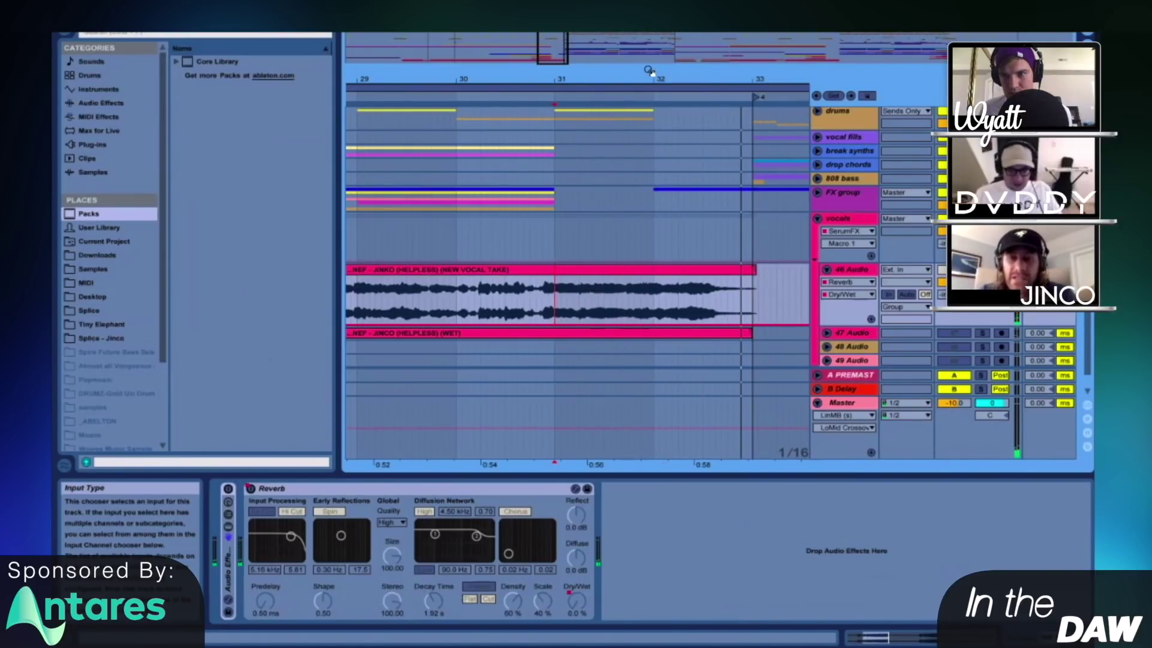
left_click(541, 299)
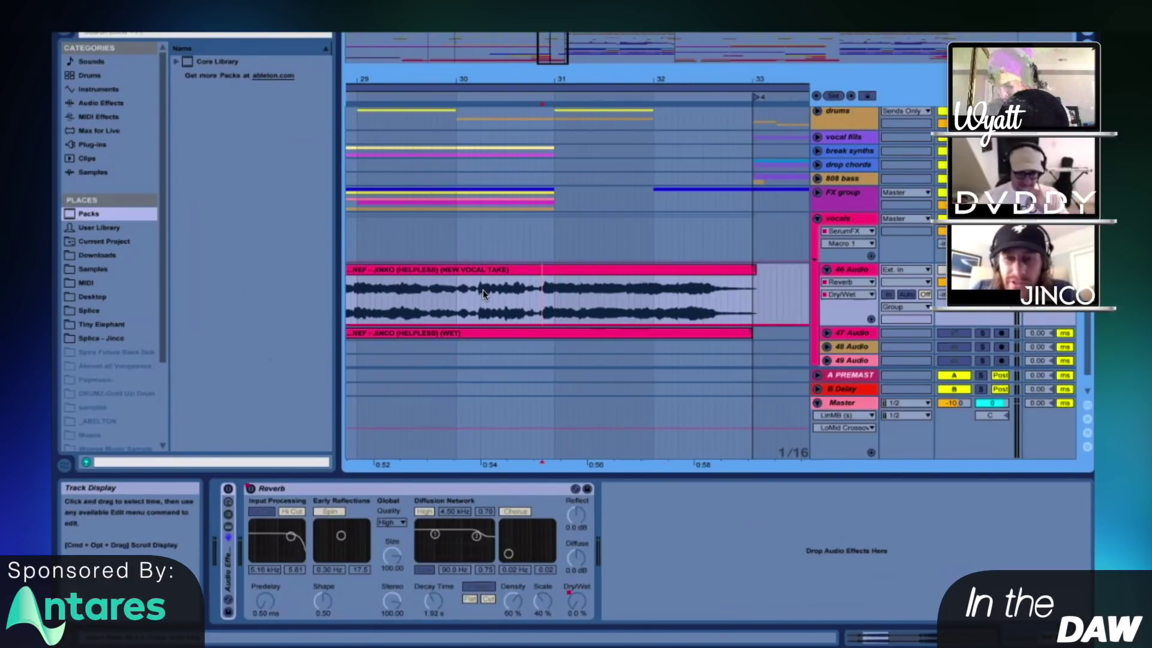
key("space")
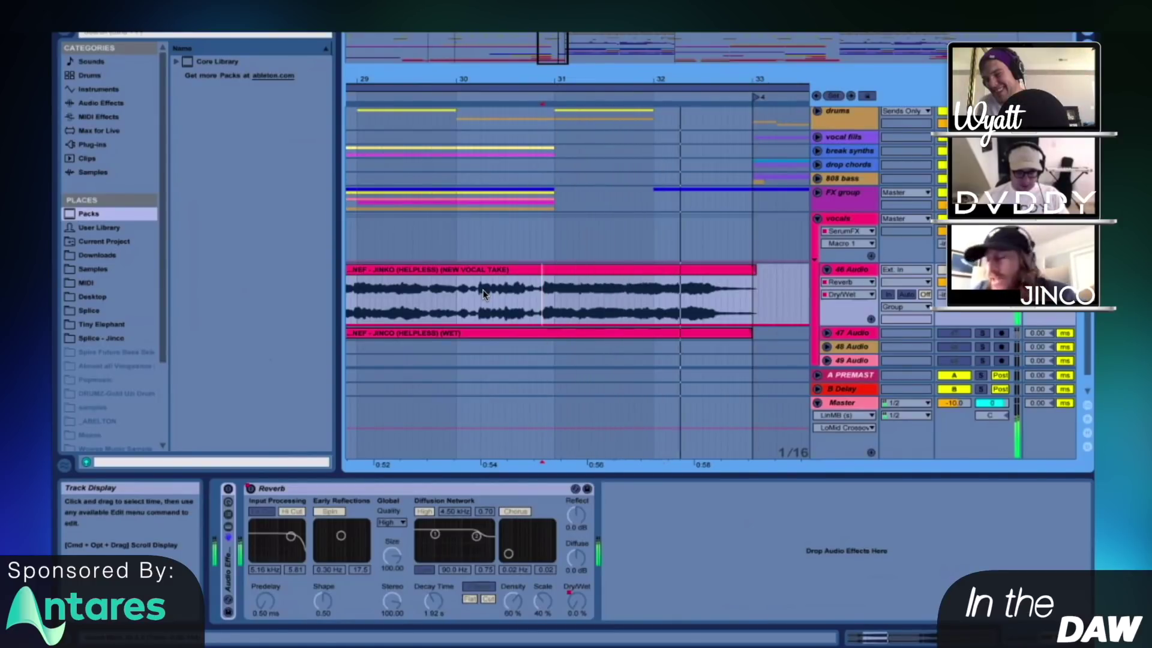
key("space")
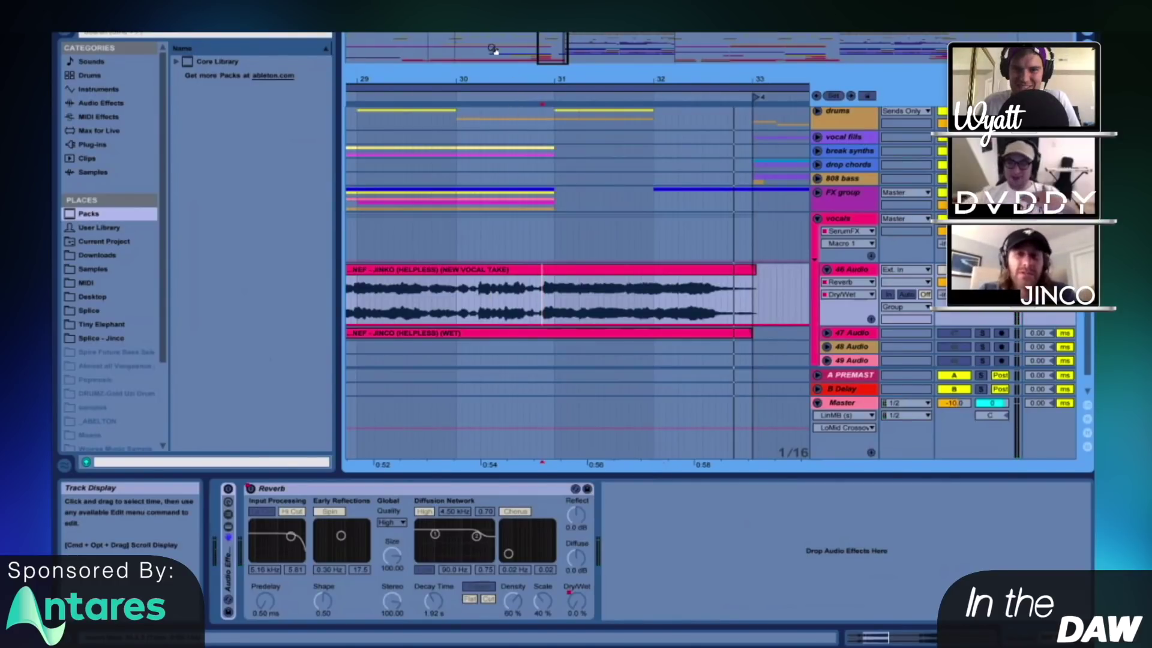
- Focus the arrangement on the drop at bar 33 with the 808 bass group's tracks expanded
left_click_drag(466, 80, 490, 120)
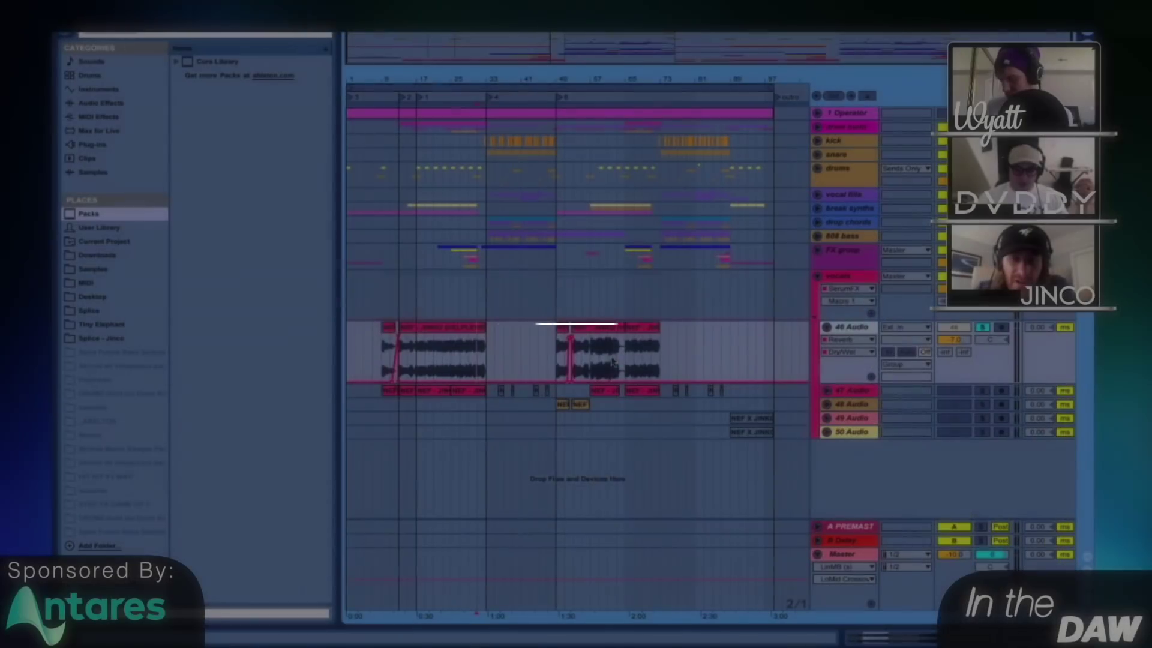
key("plus")
key("plus")
key("plus")
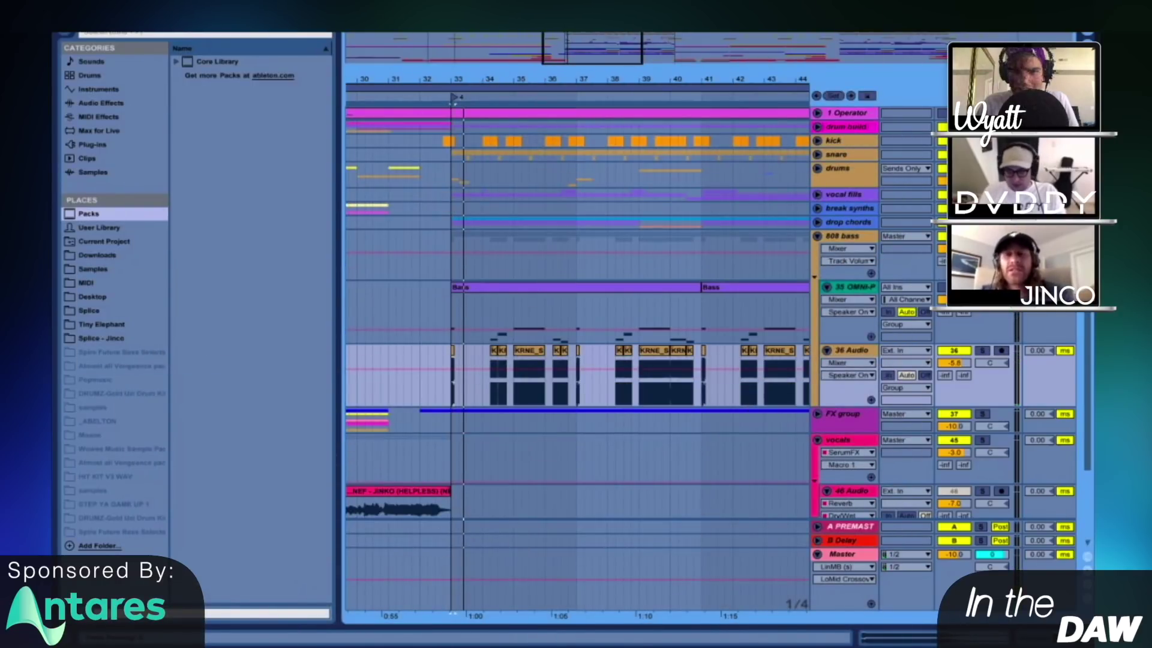
left_click_drag(455, 99, 544, 99)
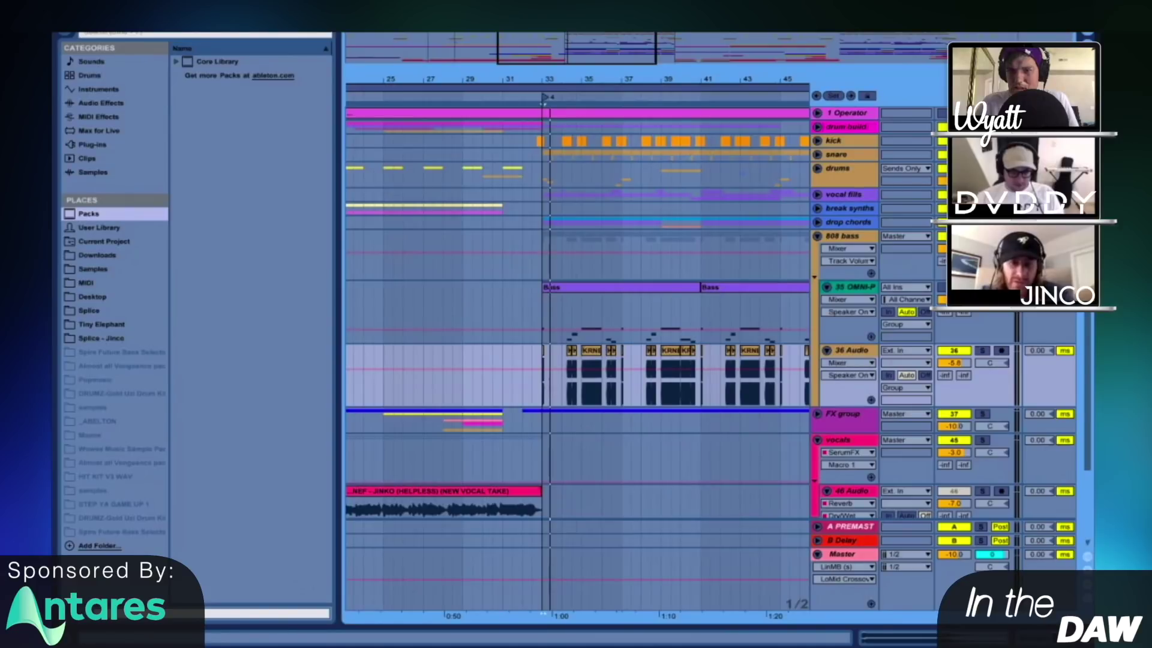
- Examine the device chain of the 35 OMNI-PIERCE-SUB bass track, from Operator through OTT, CamelCrusher and Auto Filter to the last EQ Eight
double_click(852, 287)
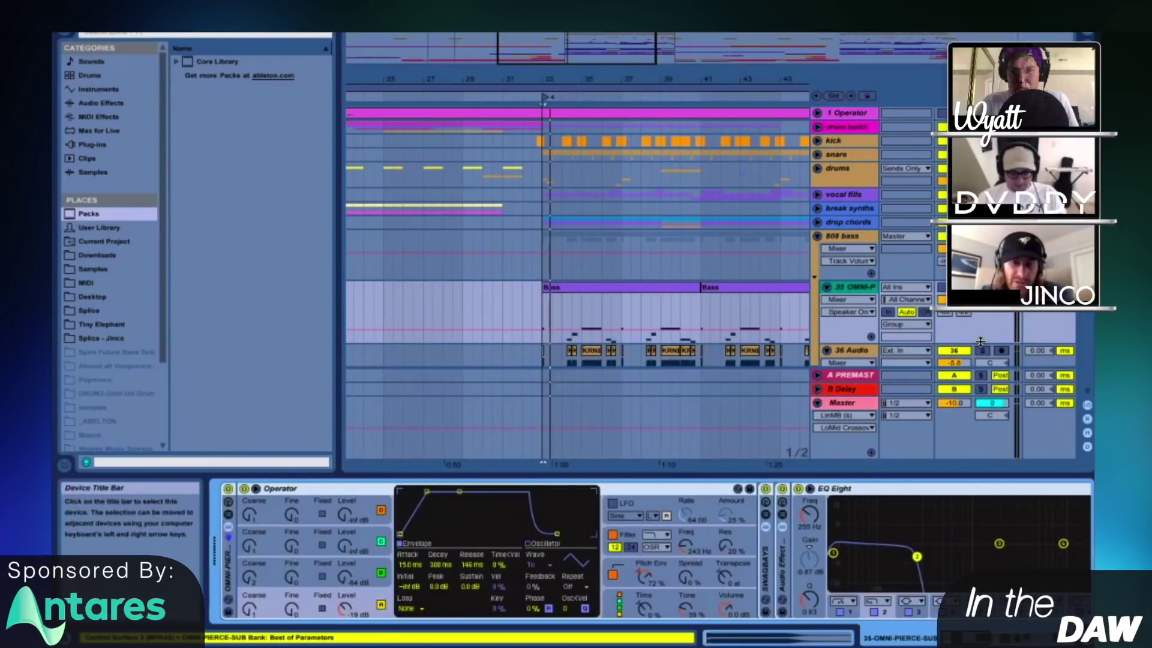
scroll(292, 576, "right", 10)
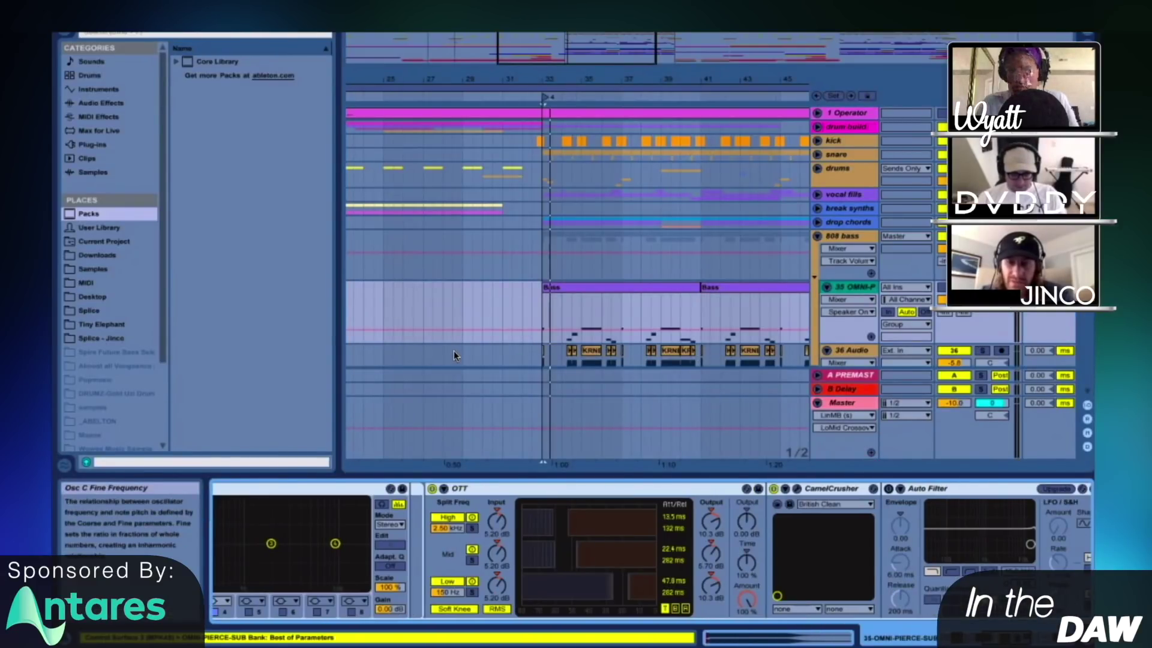
scroll(453, 540, "right", 10)
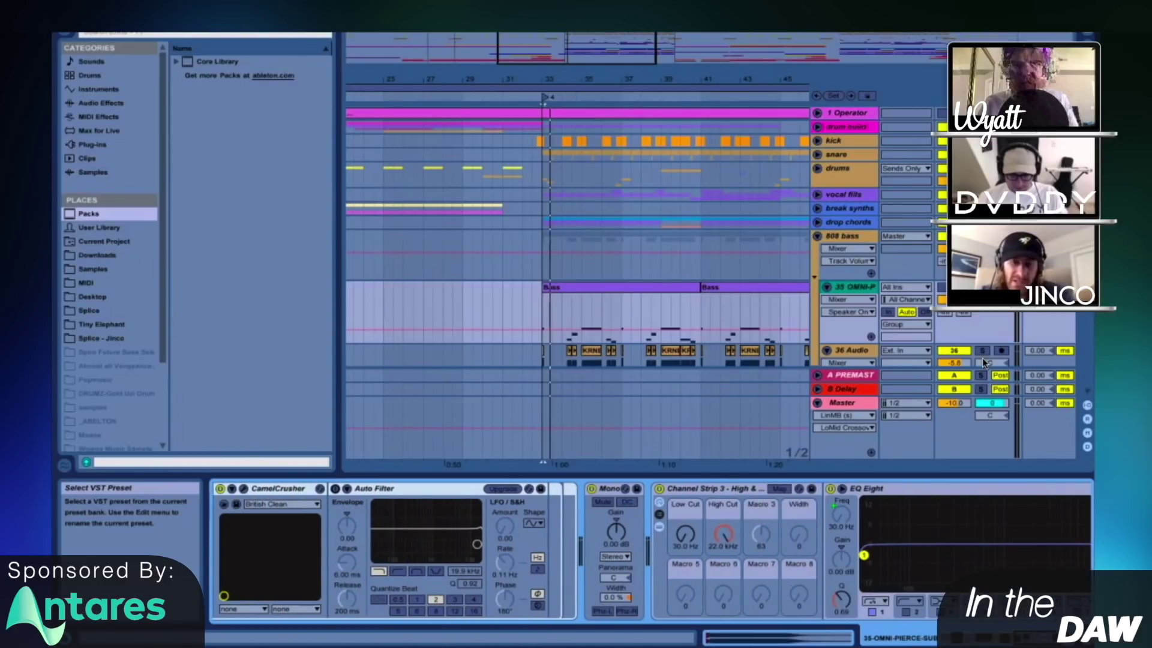
- Fold the Channel Strip 3 rack on the 35 OMNI-PIERCE-SUB track and play the bass from bar 33 while toggling the rack
scroll(540, 540, "right", 5)
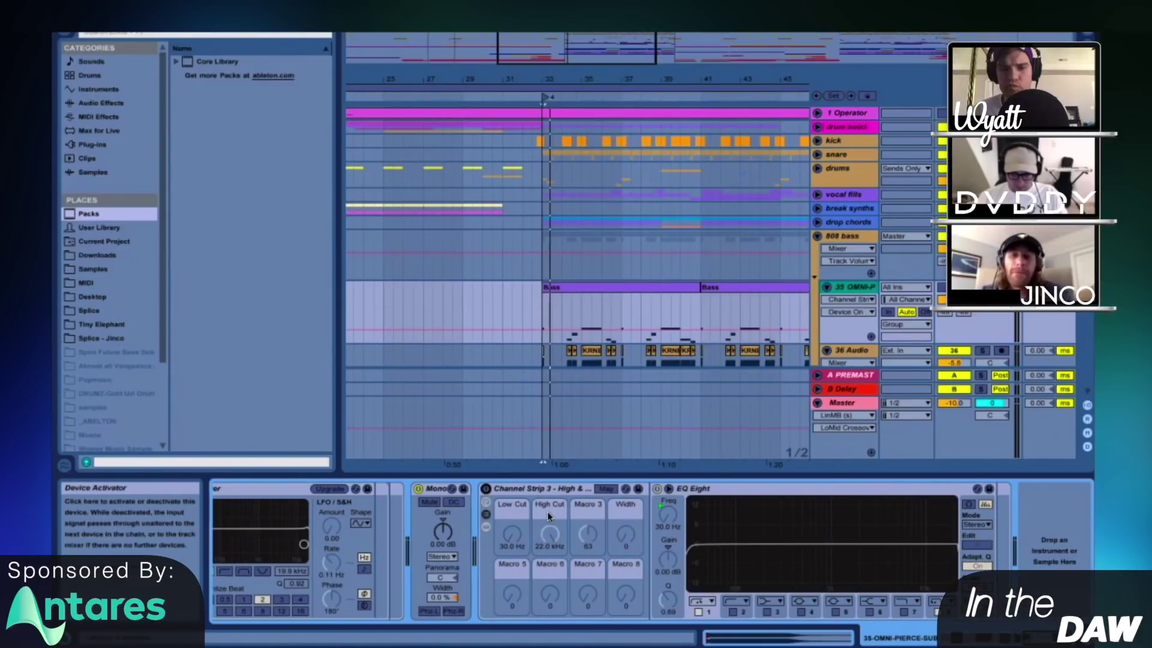
double_click(564, 489)
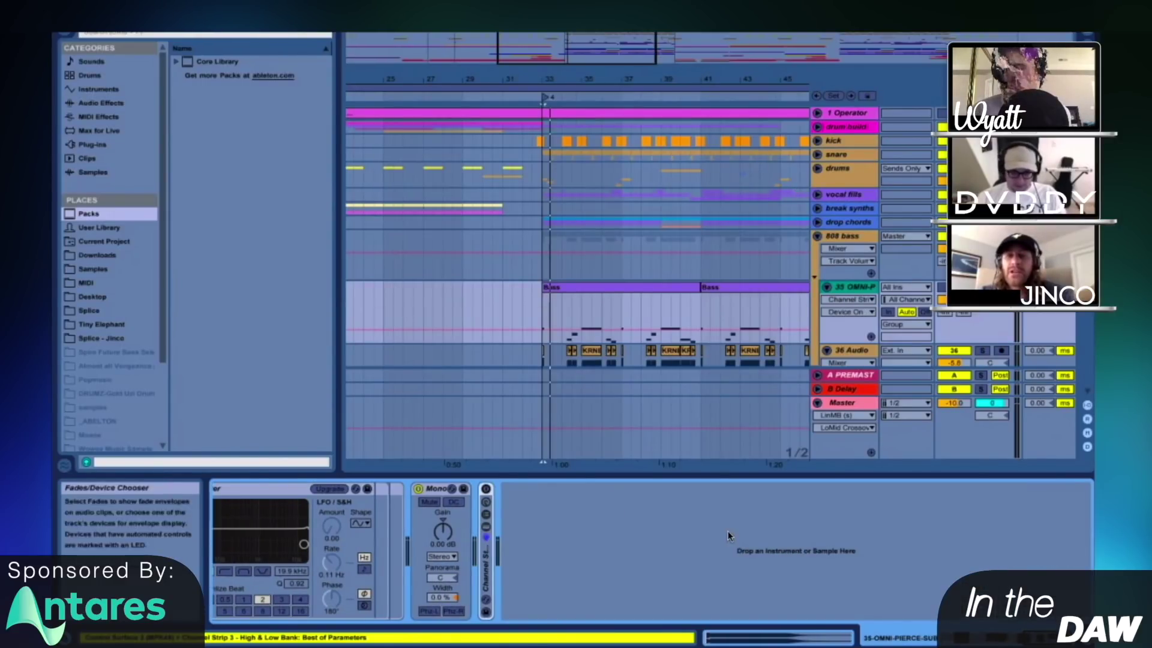
key("space")
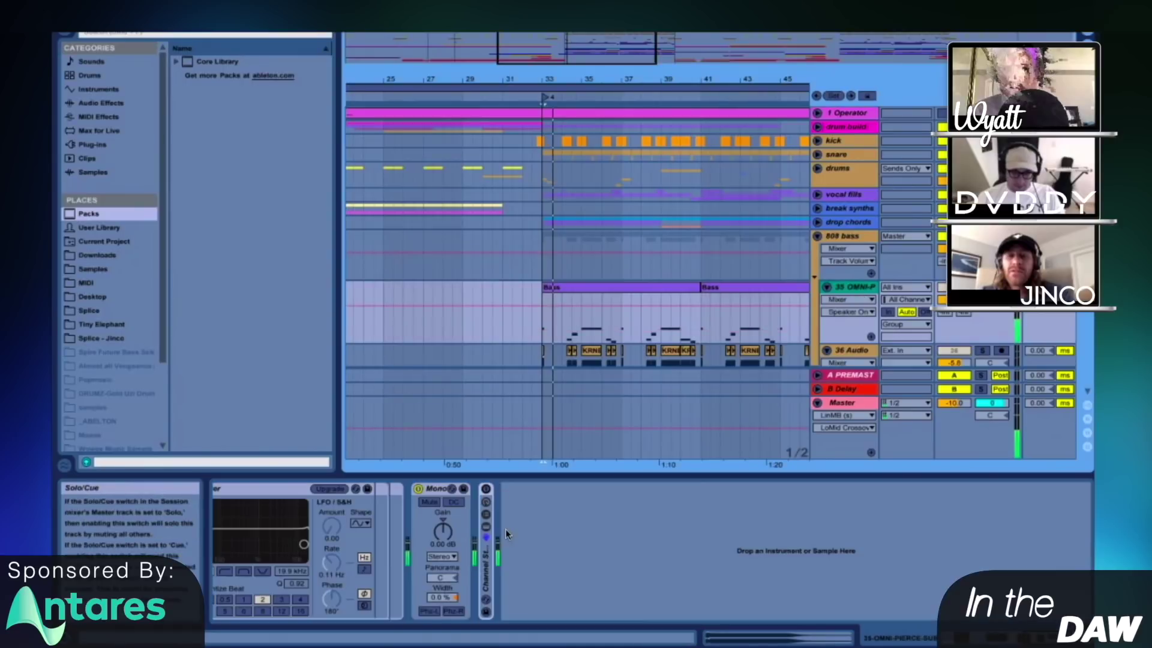
left_click(487, 489)
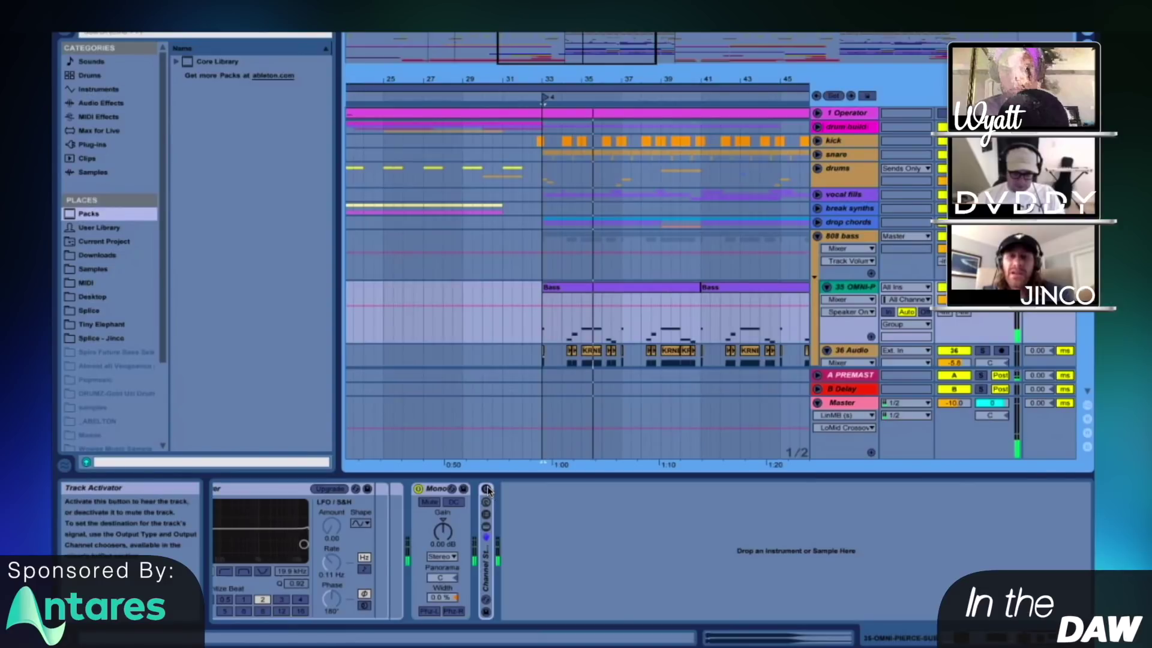
- Show the devices on the 36 Audio track and the sidechained Compressor on the 808 bass group
key("Down")
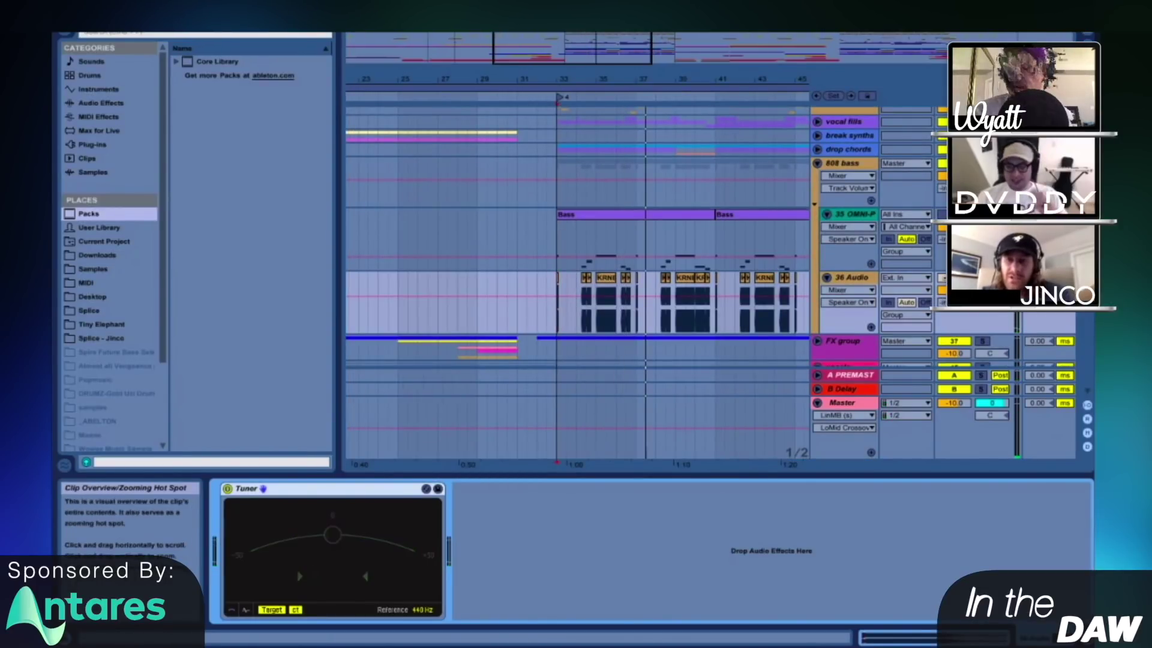
left_click_drag(577, 79, 577, 99)
key("Up")
key("Up")
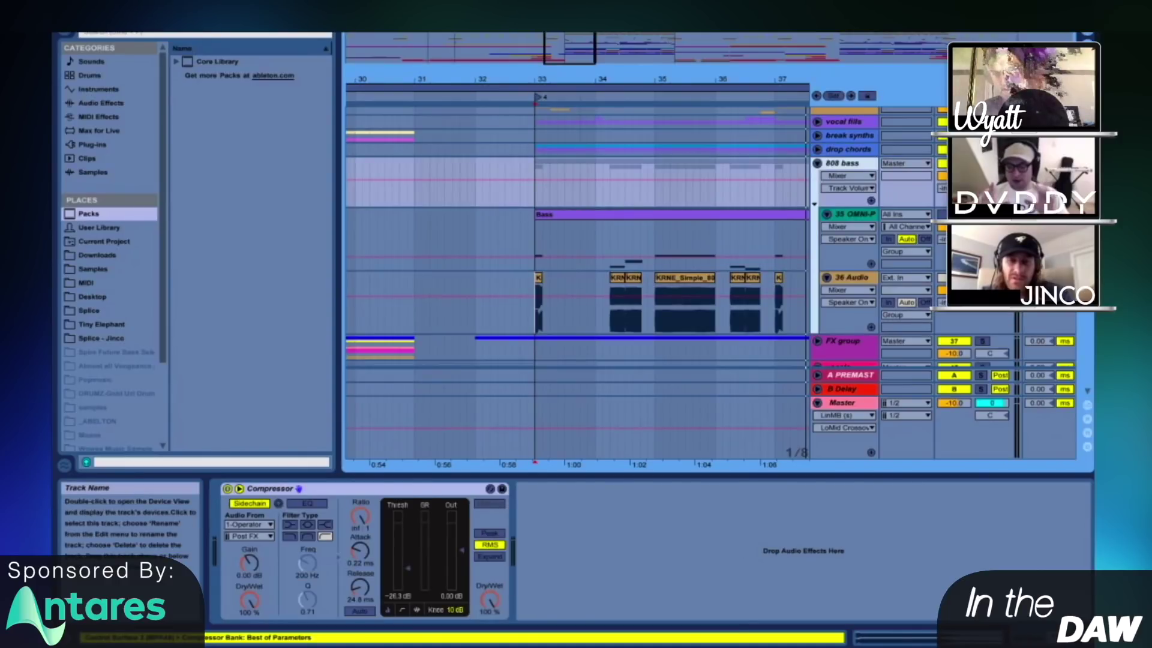
- Try a copy of the KRNE_Simple_808 clip on 36 Audio from bar 29, extended to bar 33, and play it
key("ctrl+alt+l")
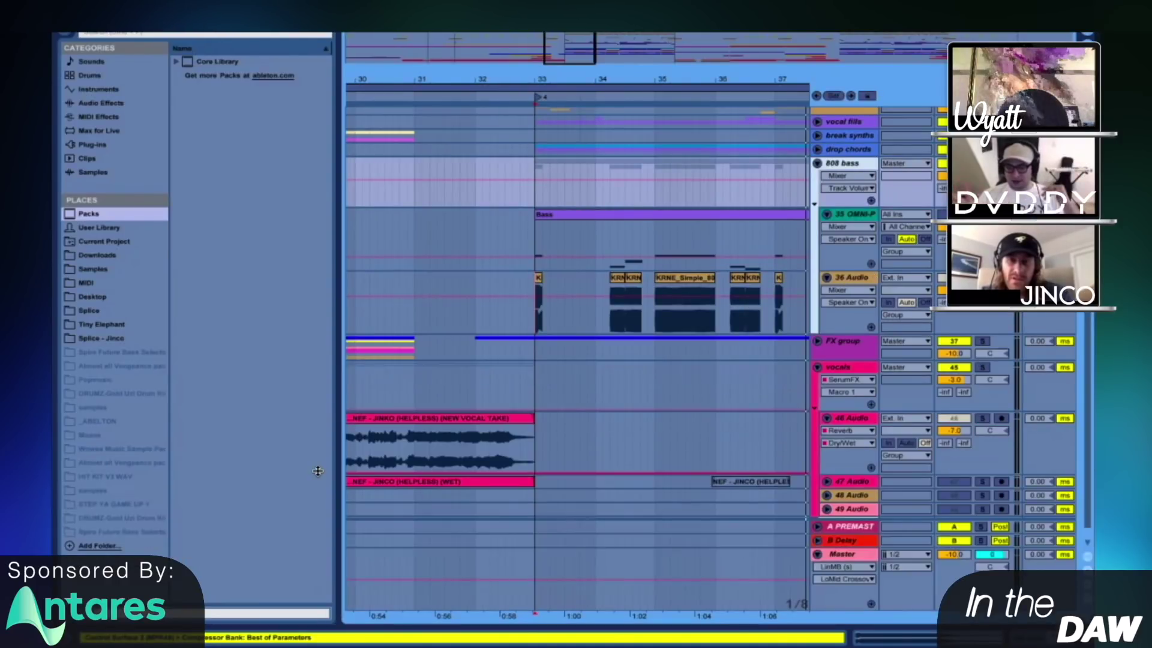
mouse_move(528, 79)
left_mouse_down()
mouse_move(526, 93)
mouse_move(538, 75)
left_mouse_up()
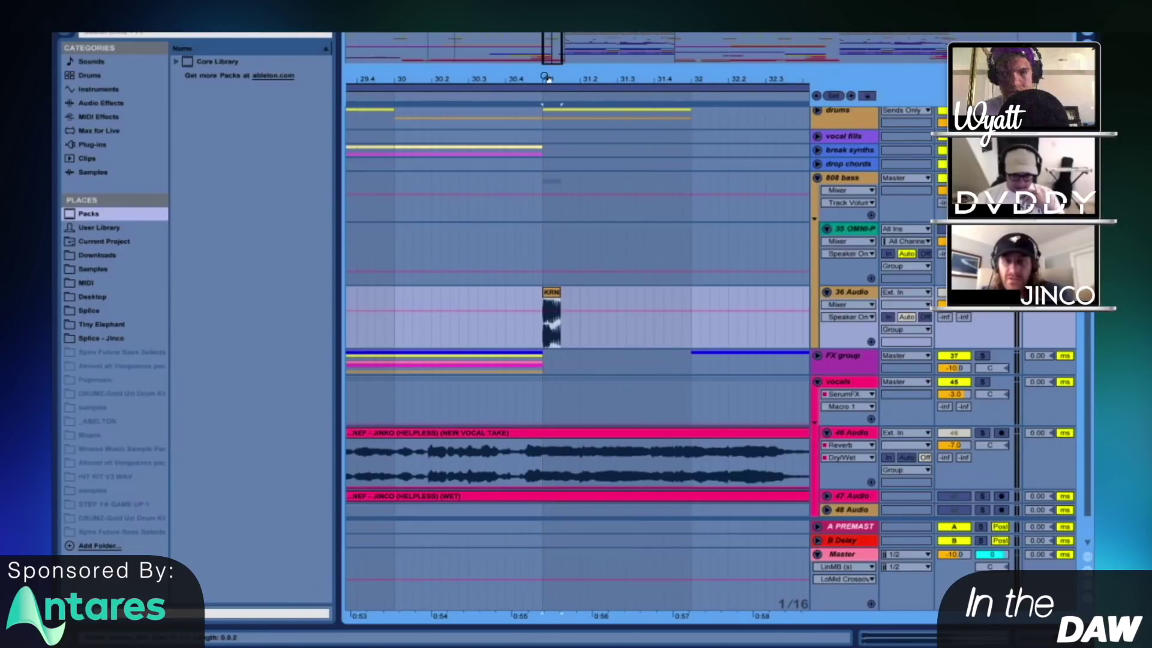
key("minus")
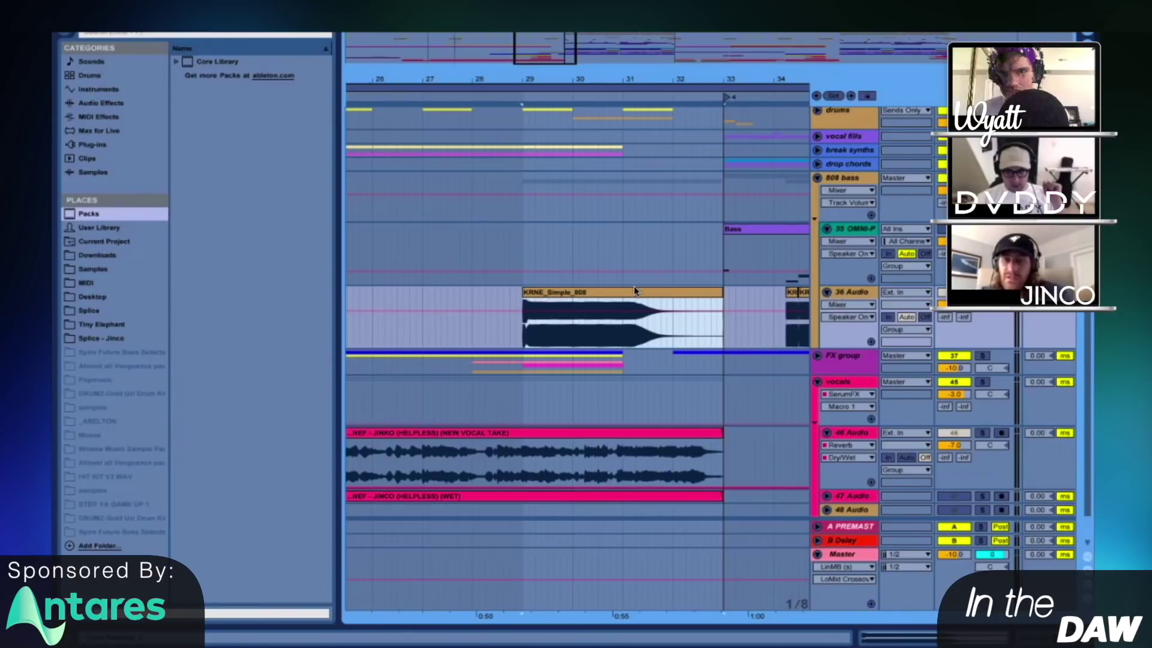
key("space")
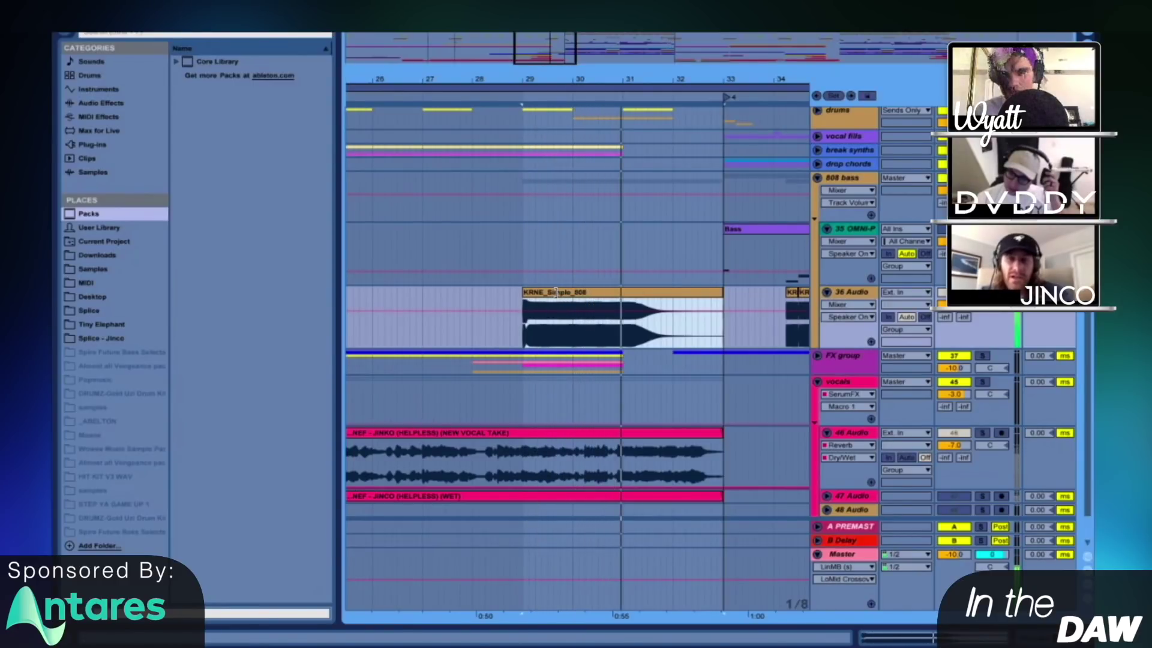
left_click_drag(555, 292, 656, 292)
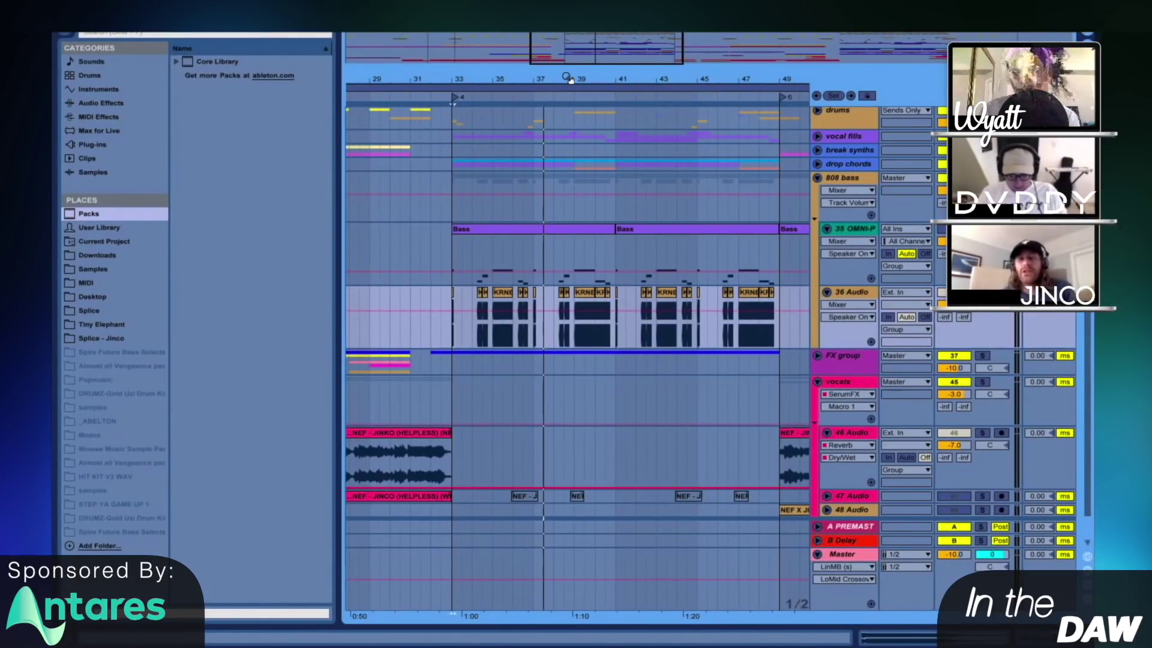
- Initialize the Serum preset, turn off oscillator A, and enable the sub oscillator with direct out
key("ctrl+alt+p")
left_click(839, 36)
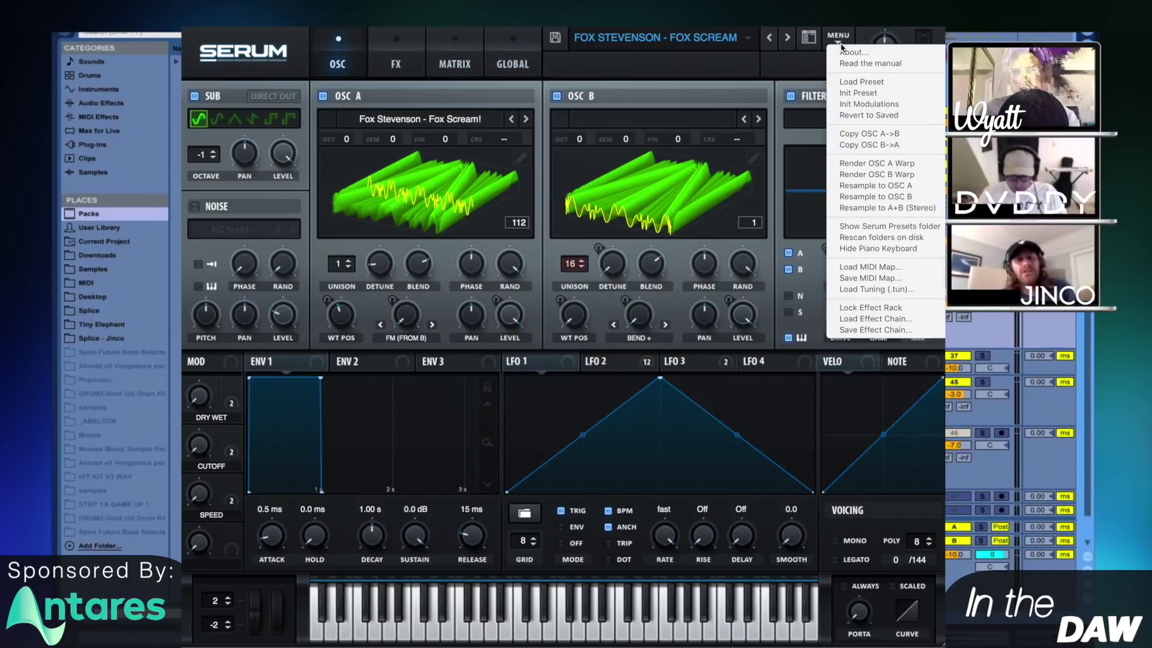
left_click(858, 93)
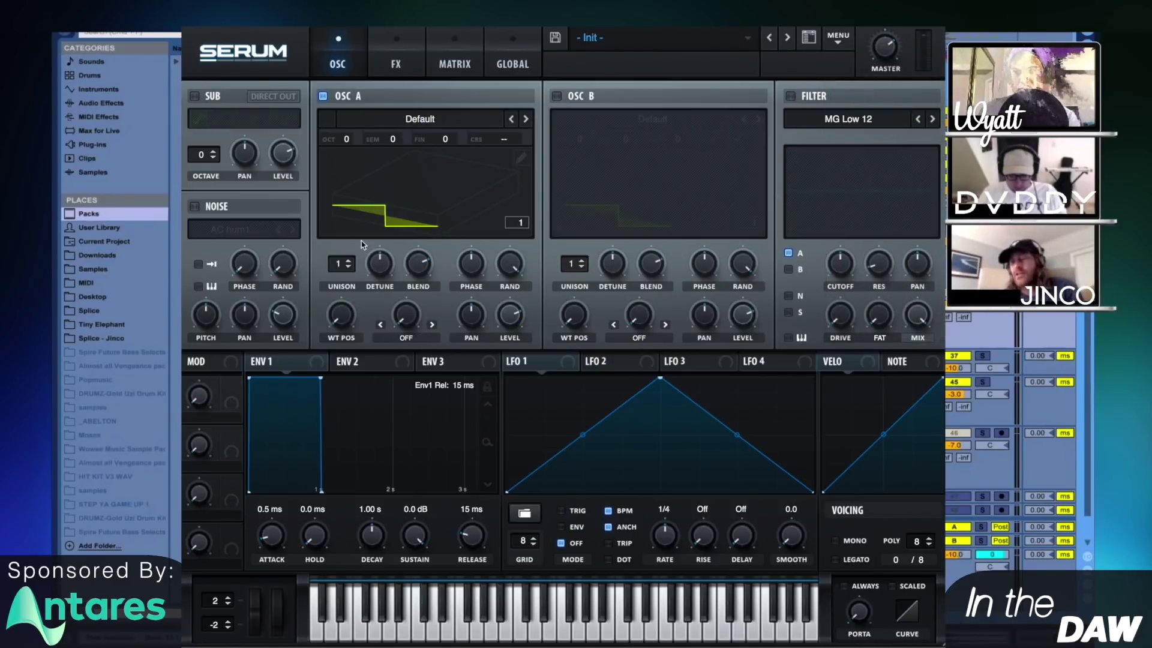
left_click(322, 97)
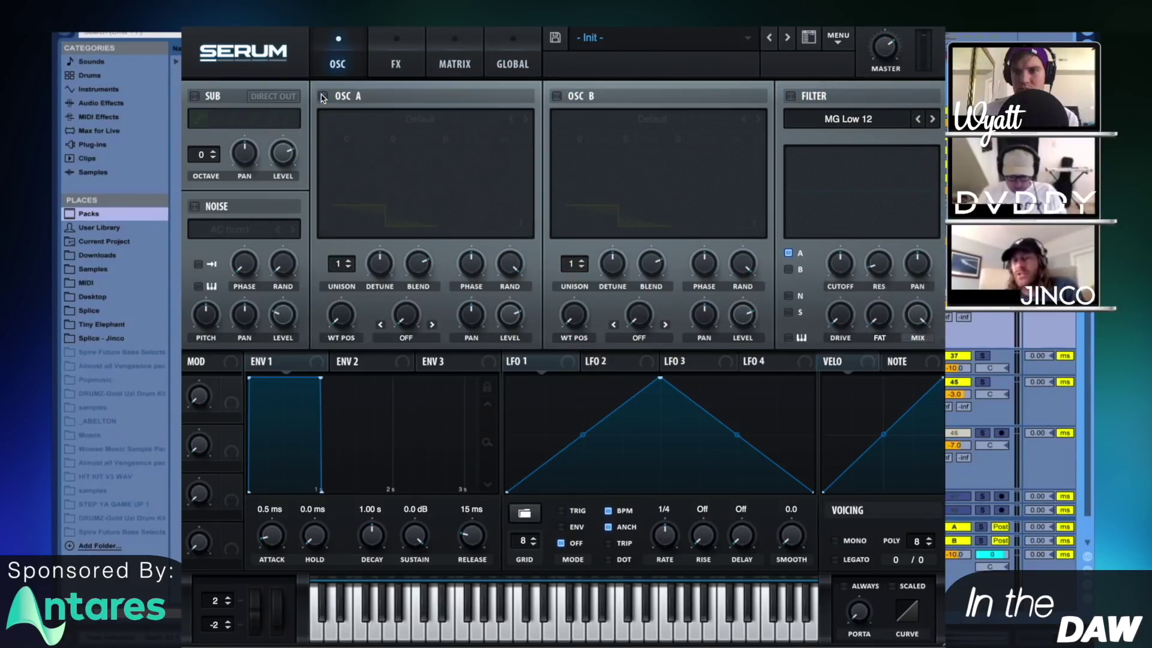
left_click(195, 96)
left_click(273, 96)
key("ctrl+alt+p")
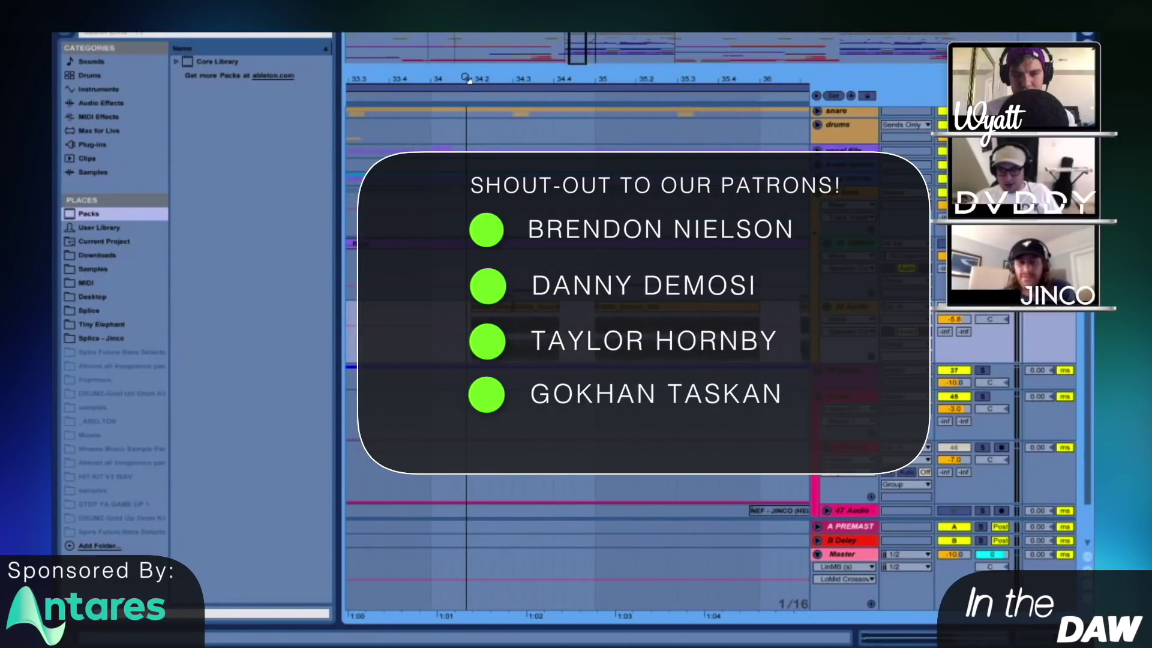
- Examine the waveform of the short KRNE_Simple_808 clip at bar 33 on 36 Audio
left_click_drag(466, 78, 468, 57)
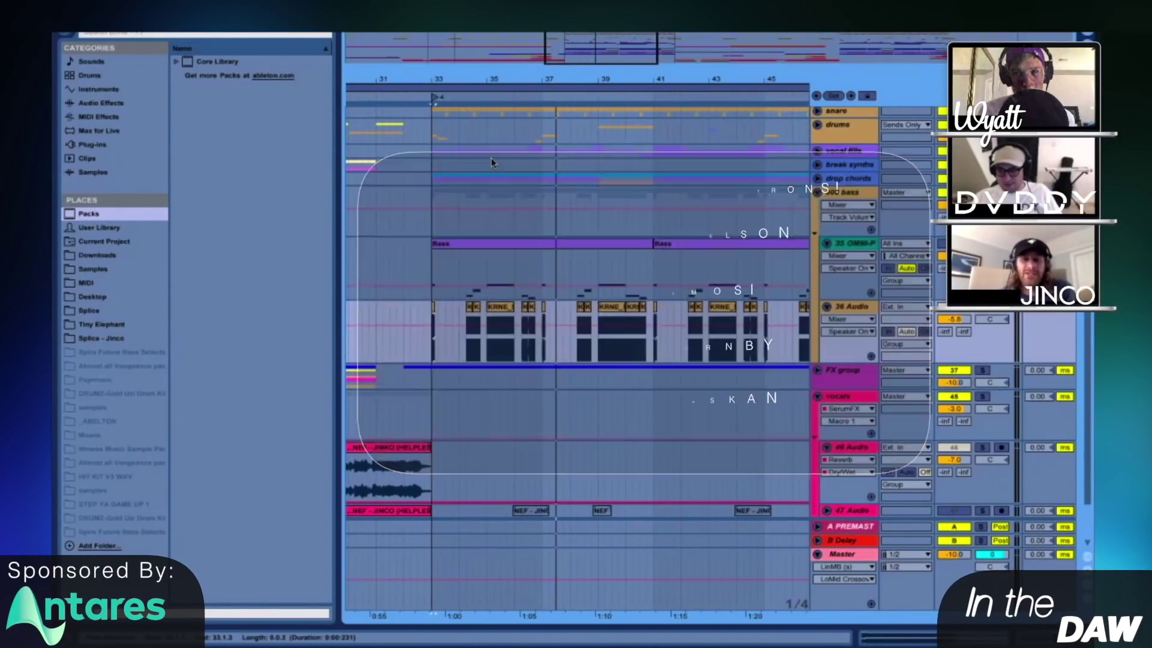
left_click_drag(438, 78, 401, 315)
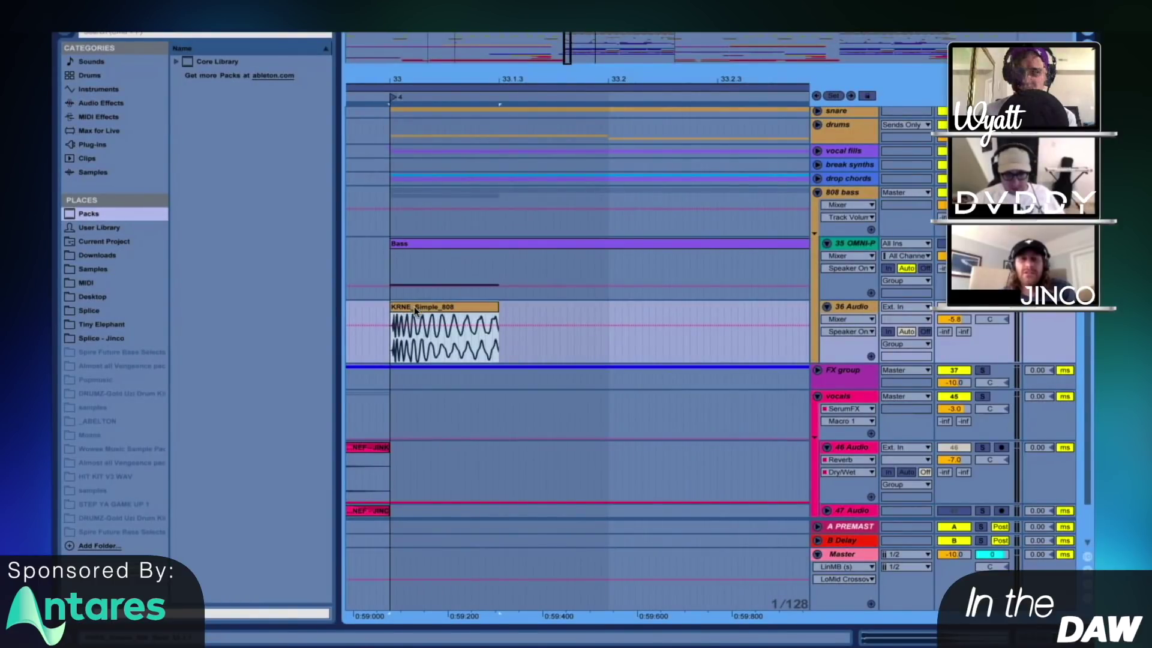
left_click_drag(501, 84, 502, 71)
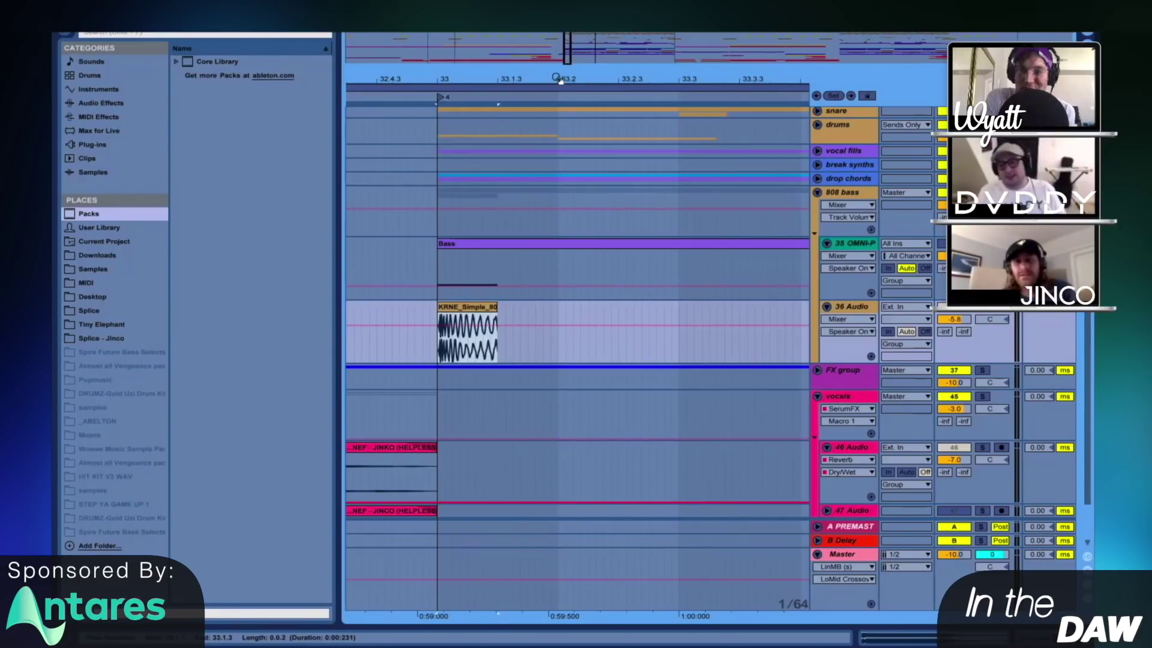
- Open Serum on the lead hi track in the drop chords group, inspect its Env 1 settings, and play the lead
scroll(605, 237, "down", 5)
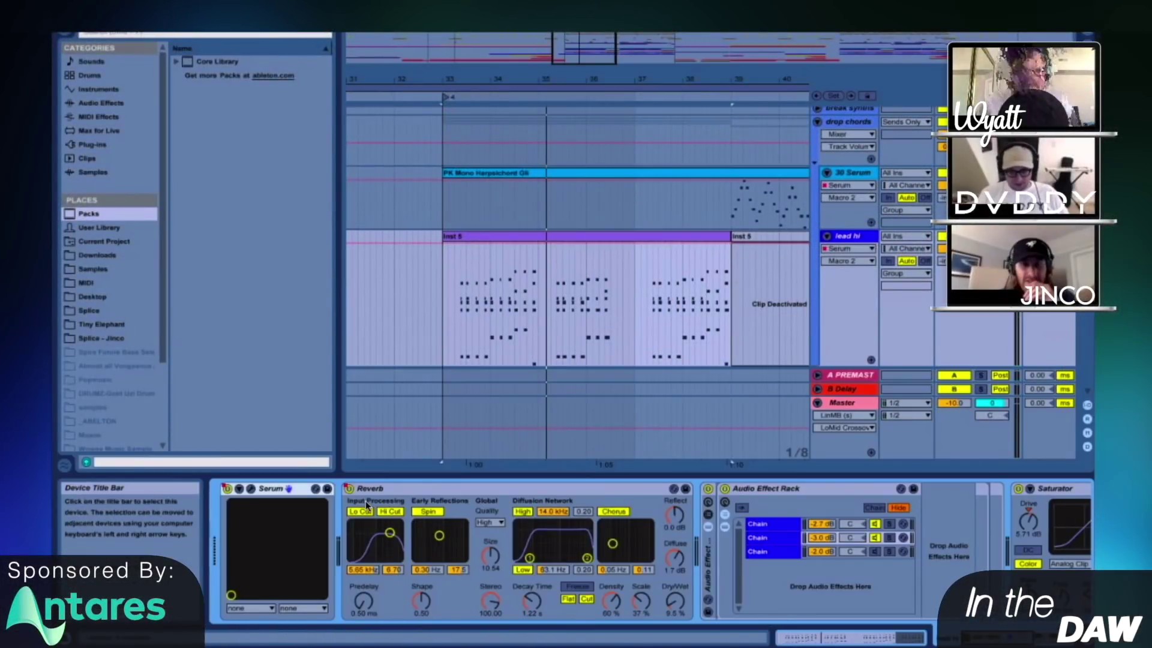
left_click(250, 488)
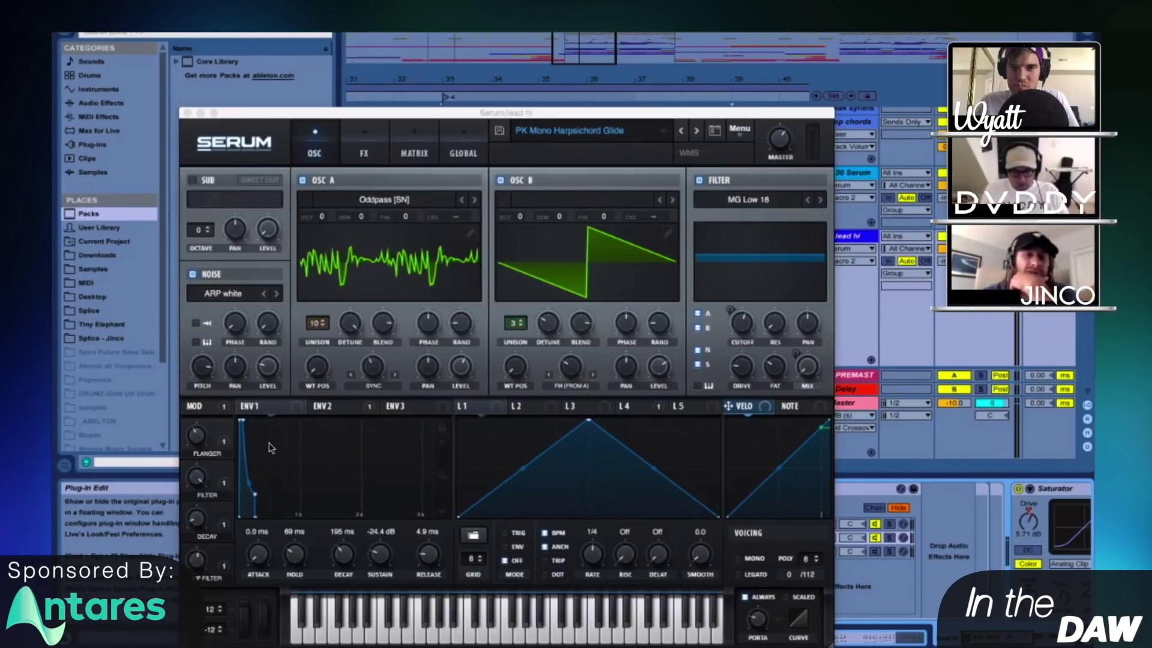
left_click(226, 462)
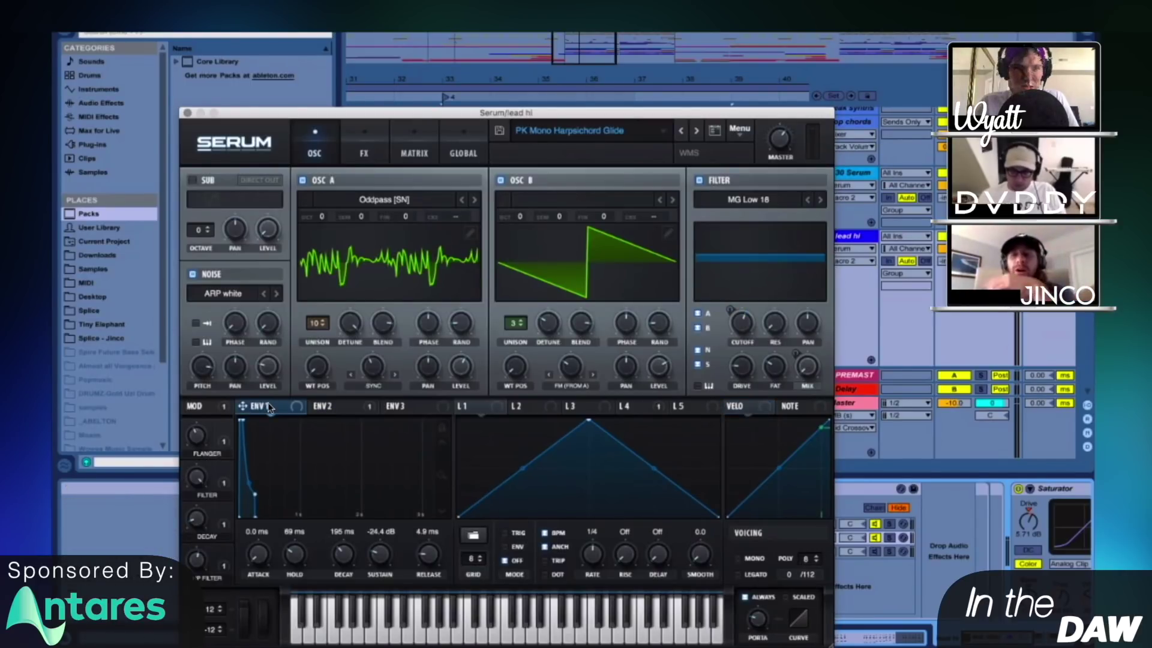
key("F12")
key("F12")
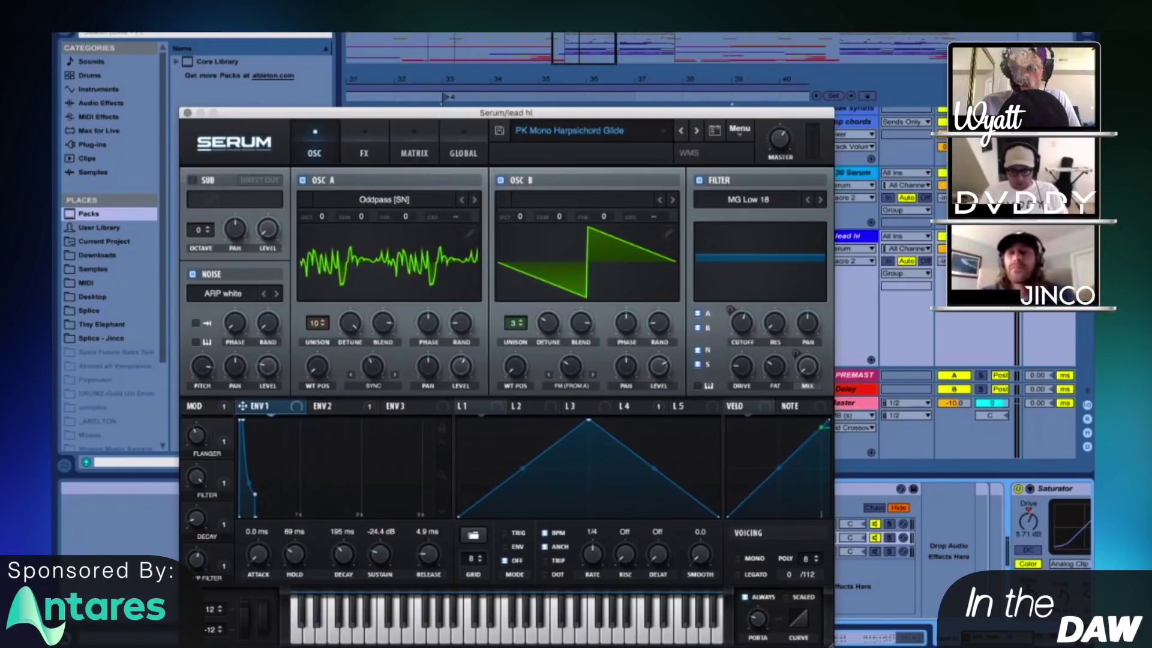
key("space")
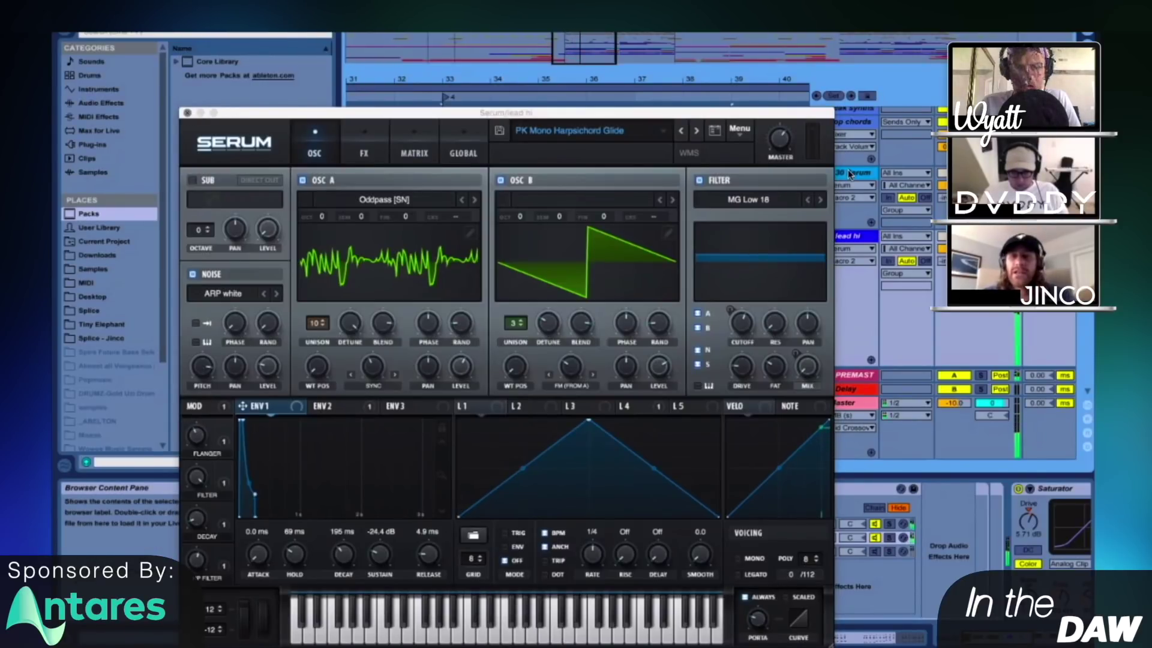
- Close the Serum window and play the drop with the lead hi and lead wide tracks in view
left_click(186, 112)
scroll(576, 282, "down", 3)
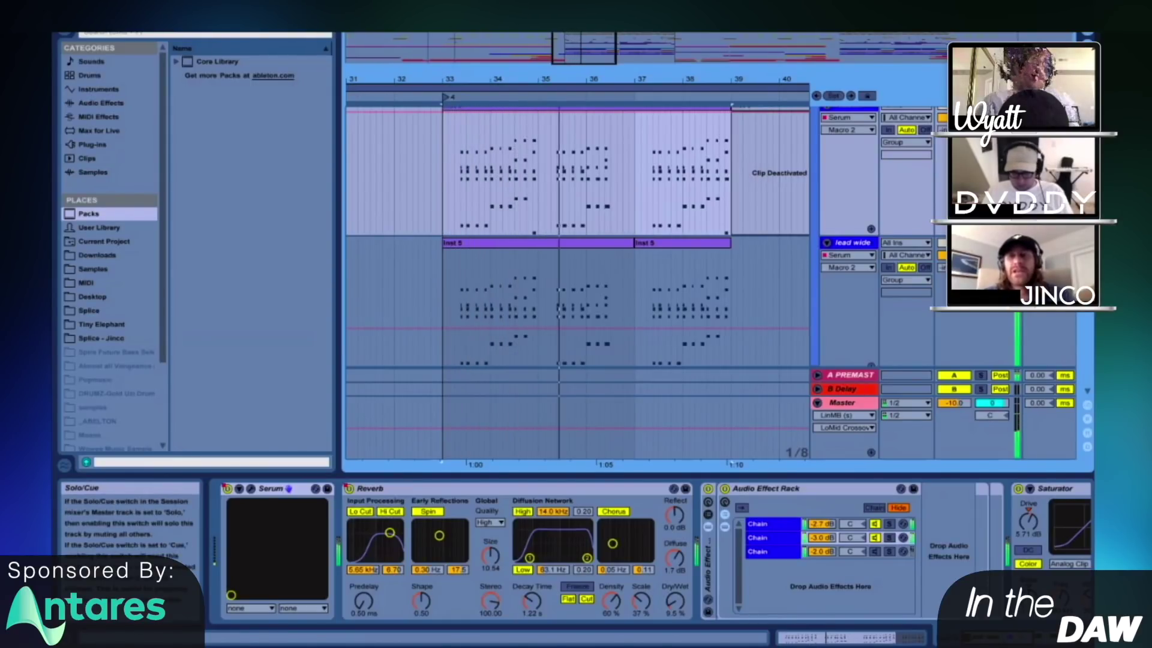
scroll(576, 282, "up", 4)
key("space")
key("space")
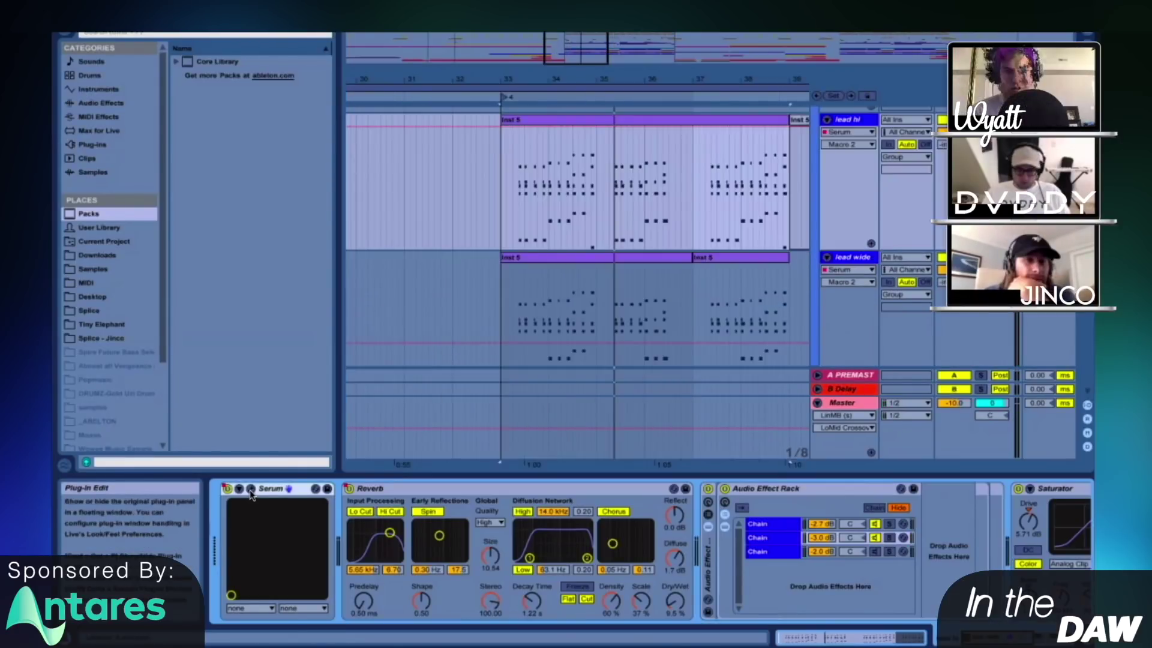
- Review the effects page of the lead hi track's Serum, from EQ and Hyper/Dimension through Flanger and Compressor to Filter
left_click(251, 490)
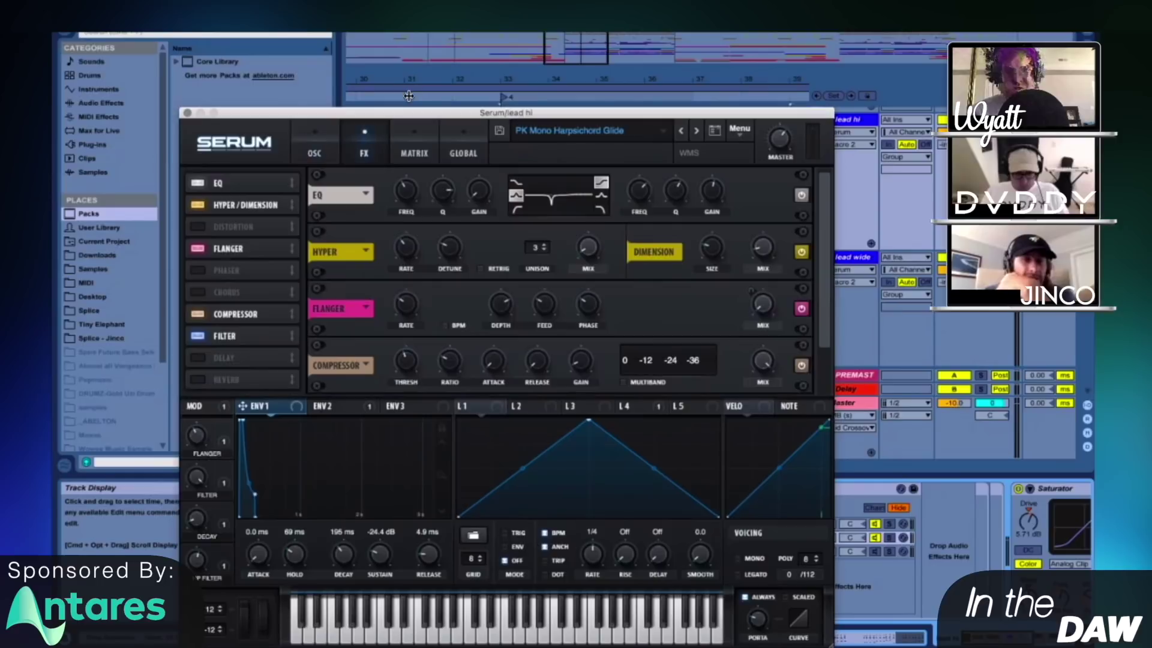
scroll(213, 321, "down", 1)
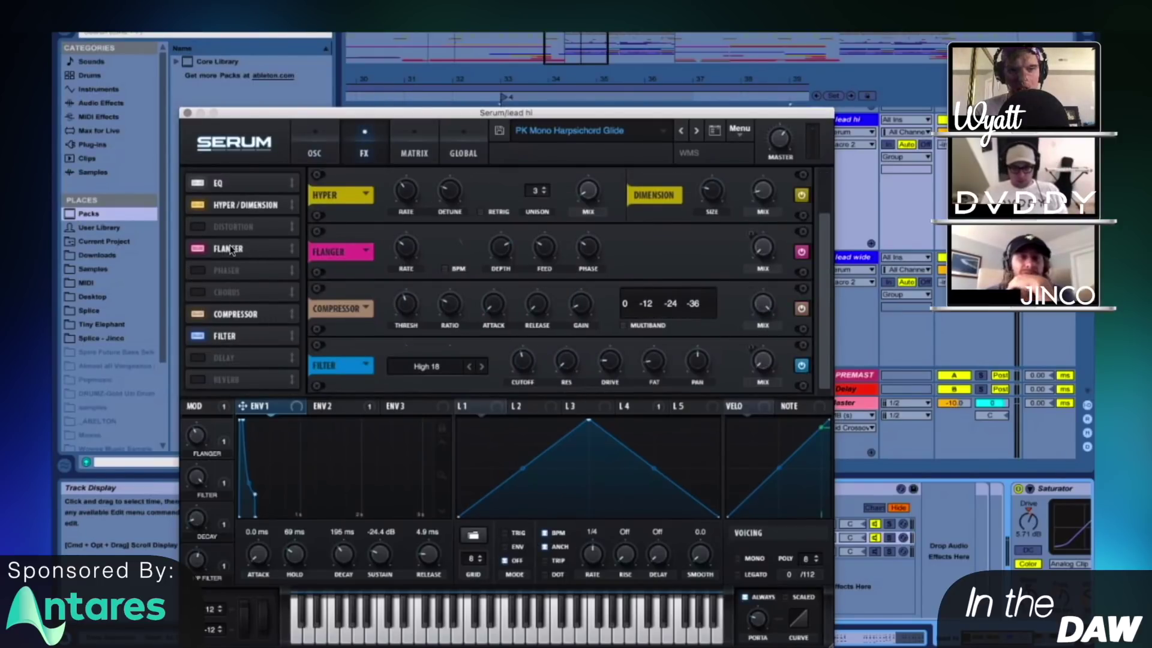
scroll(215, 180, "up", 1)
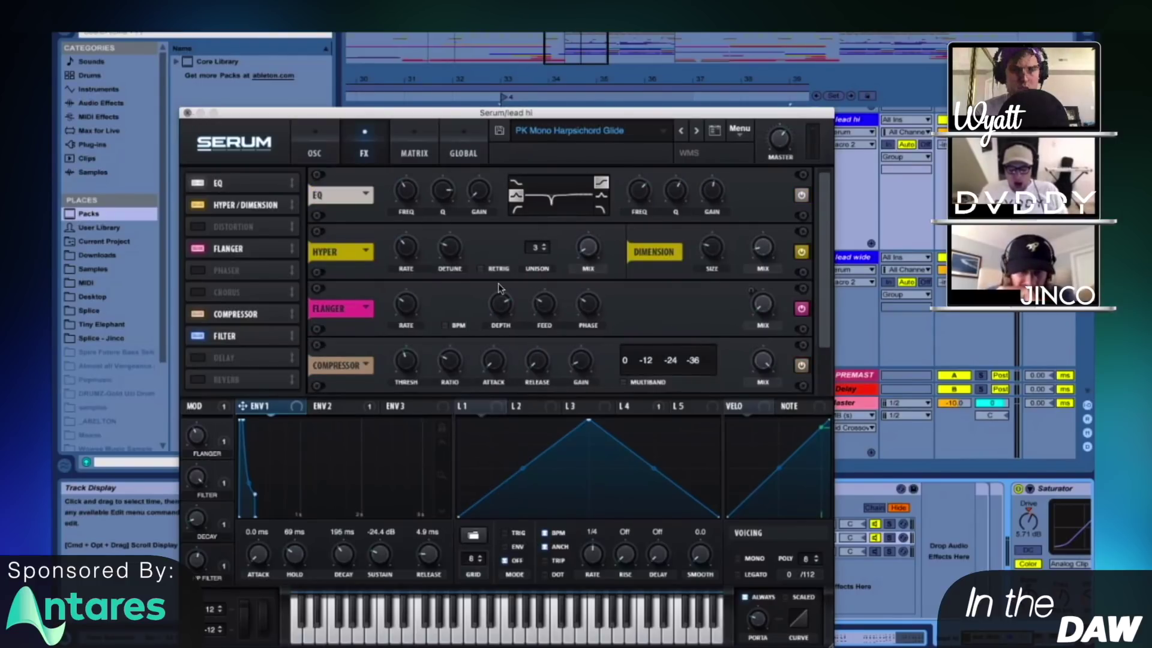
key("super+alt+p")
- Play lead hi from bar 33 and inspect its Reverb and the Audio Effect Rack chains, including AkustiX and Valhalla
key("space")
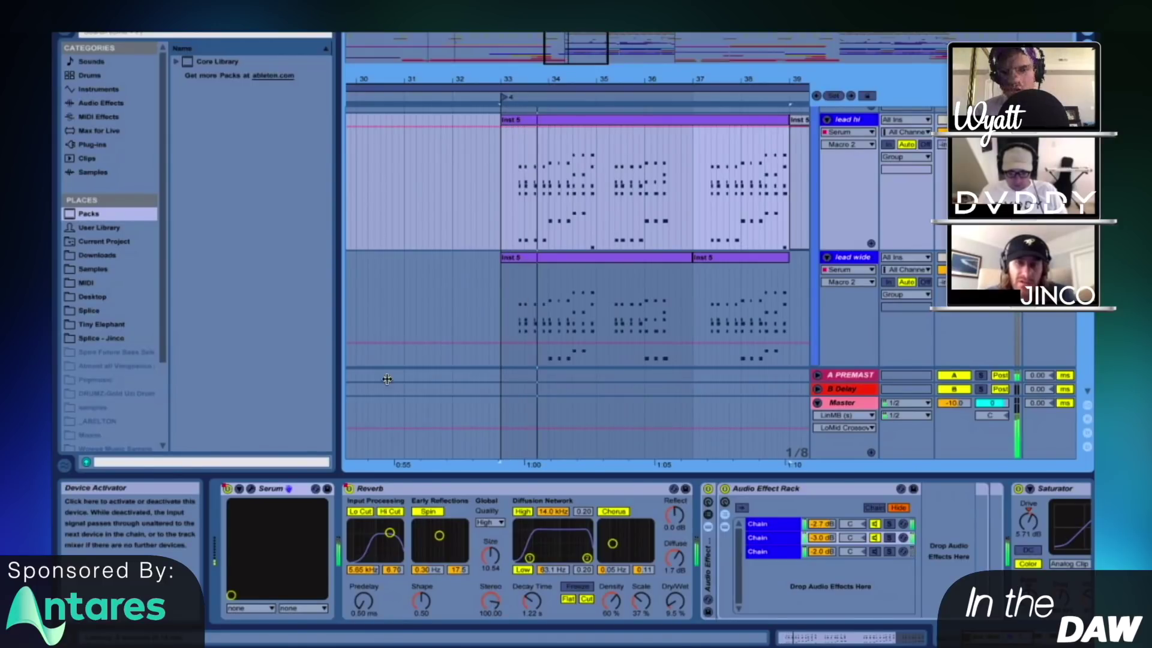
key("a")
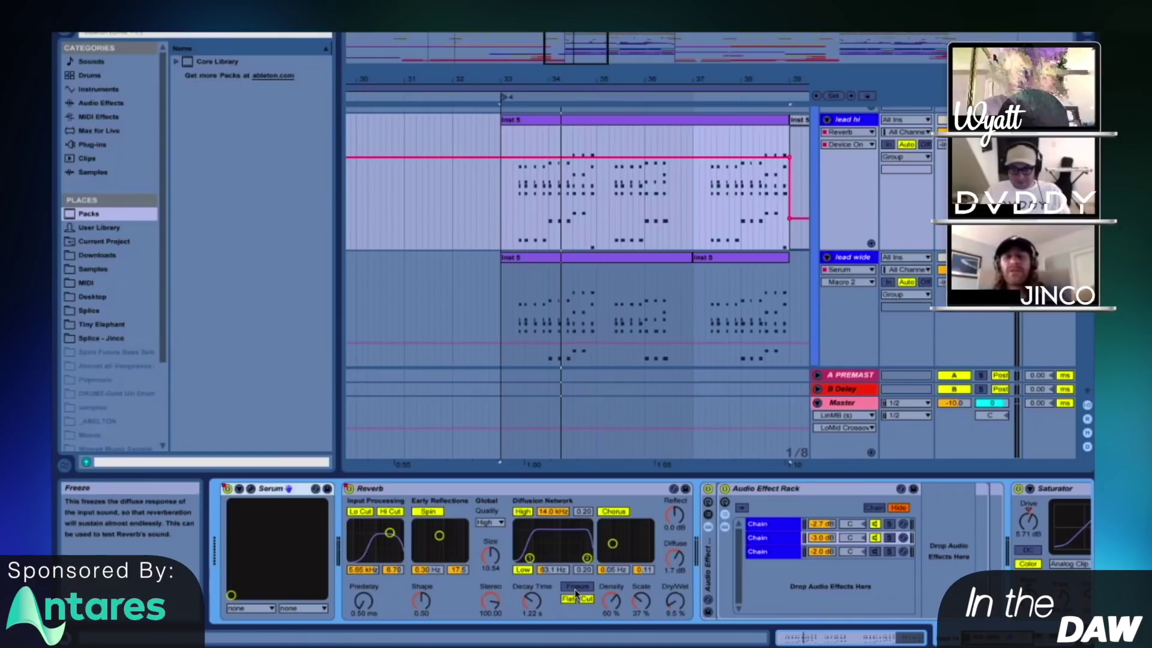
scroll(546, 600, "right", 4)
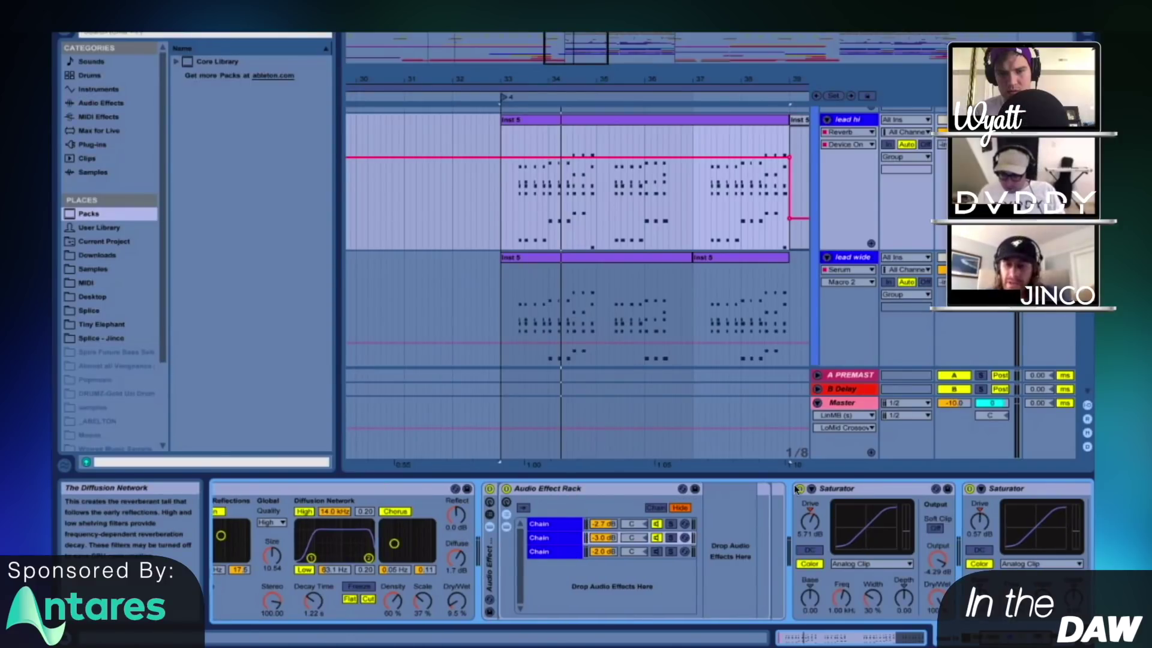
left_click(764, 488)
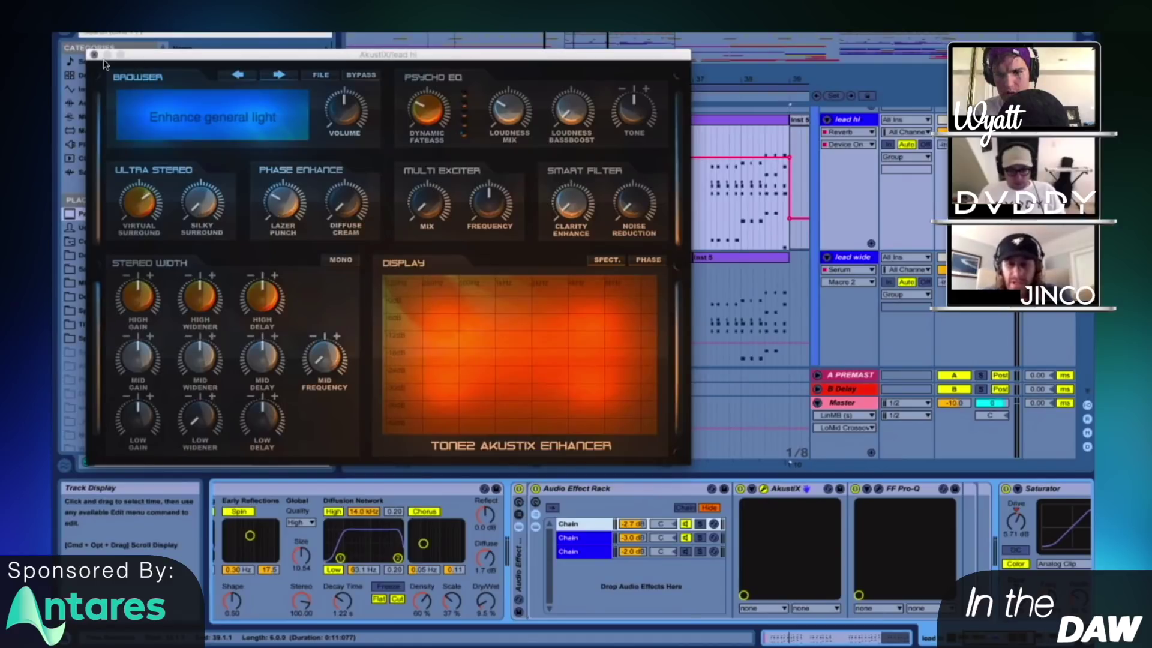
left_click(94, 55)
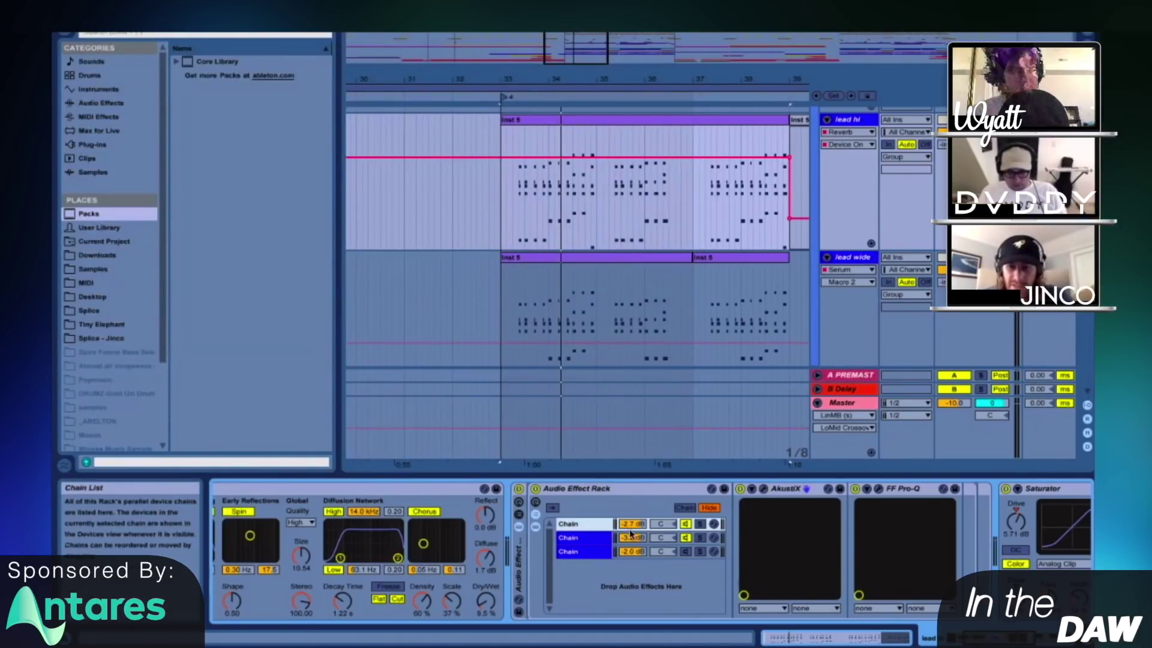
left_click(585, 551)
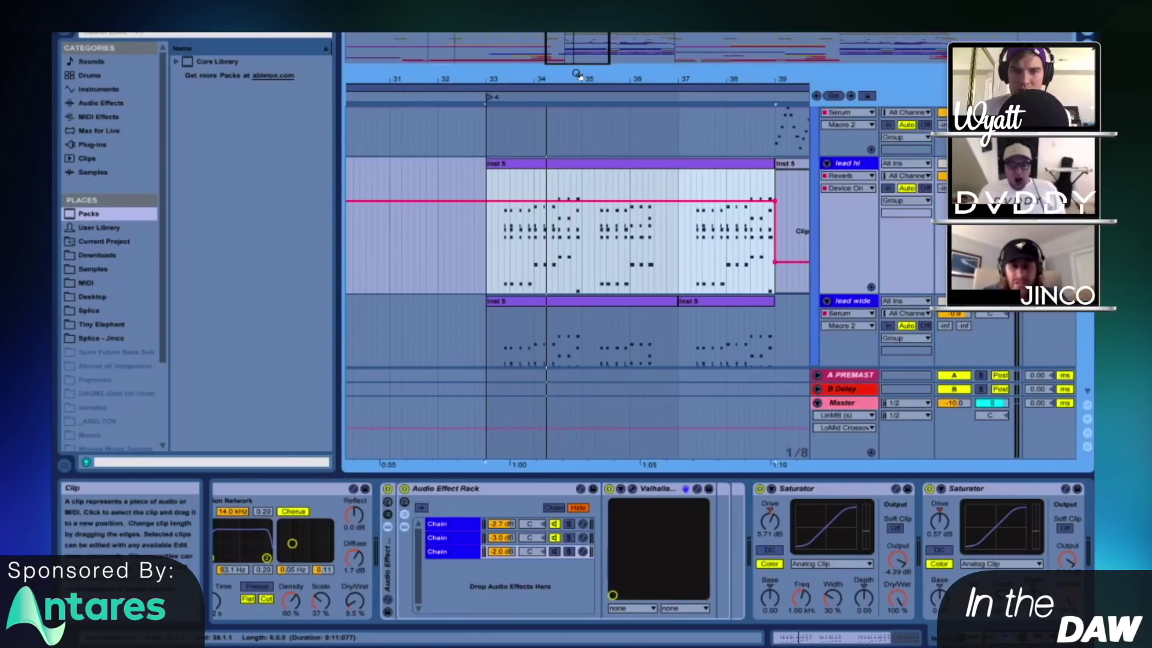
- Select bars 33 to 37 on the lead hi track, loop that range, and play it
left_click_drag(576, 73, 574, 72)
left_click(523, 247)
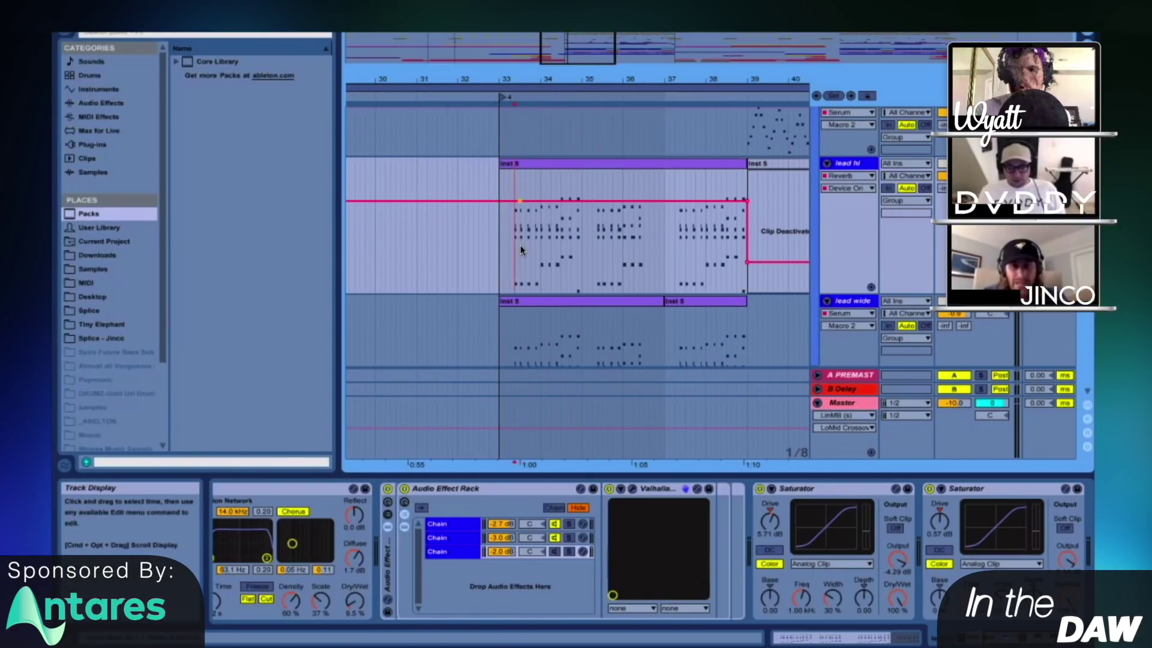
left_click_drag(519, 78, 520, 111)
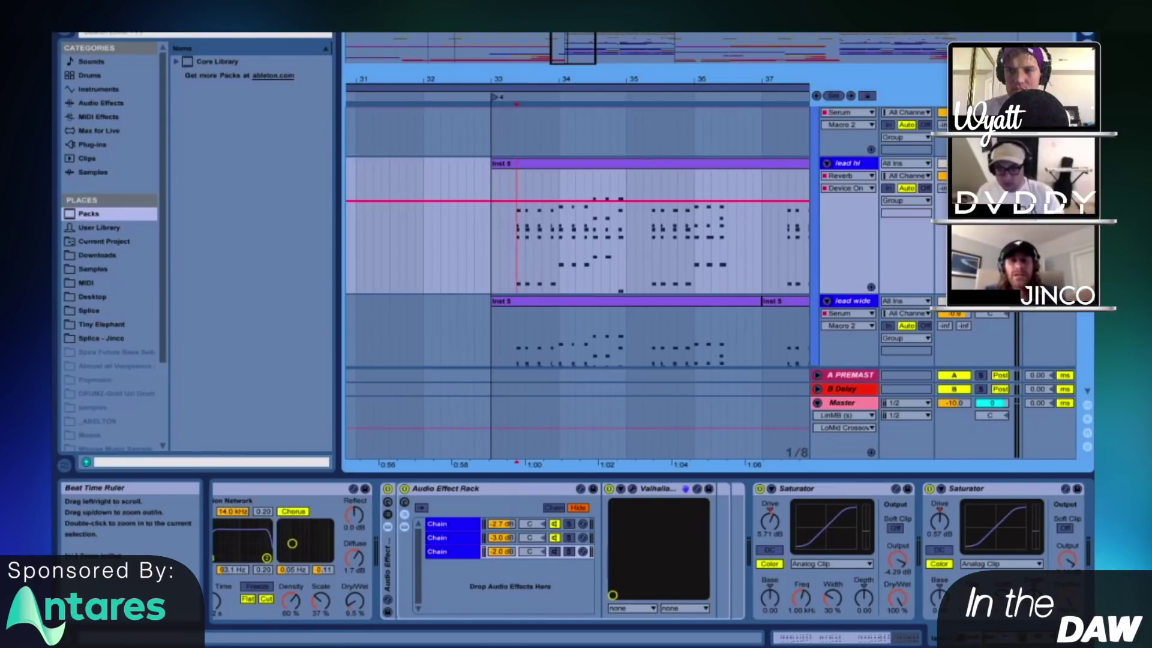
key("minus")
left_click_drag(596, 237, 503, 231)
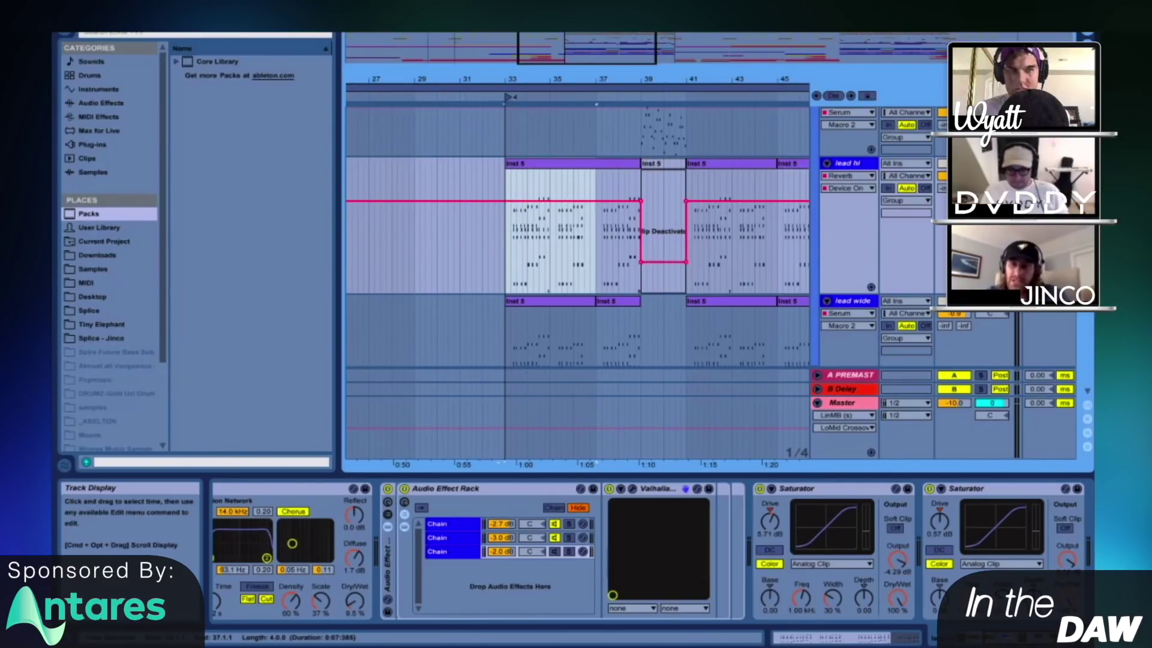
key("super+l")
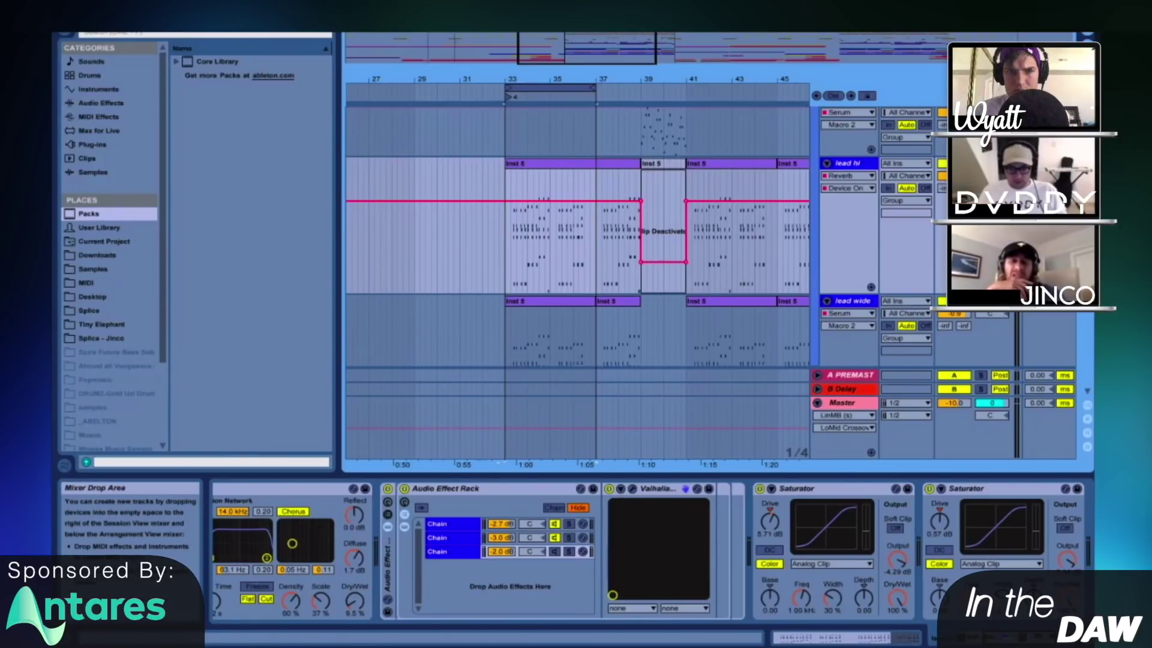
key("space")
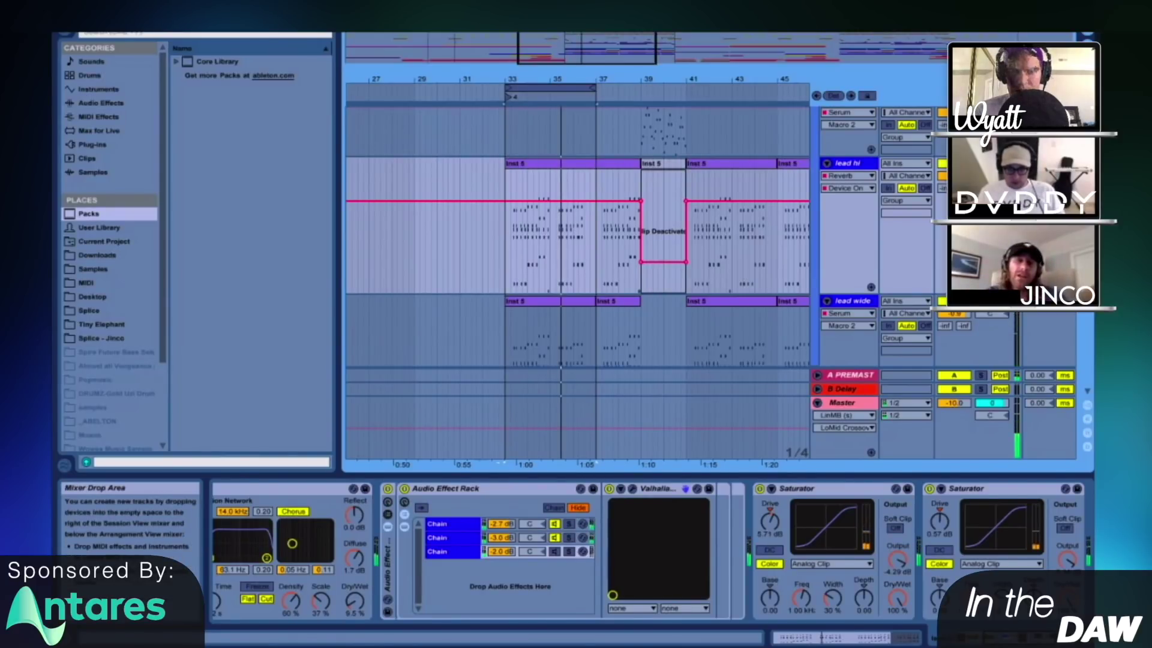
- Check the lead notes from bar 33 against a triplet grid and return to the straight grid
left_click(593, 139)
scroll(523, 222, "up", 5)
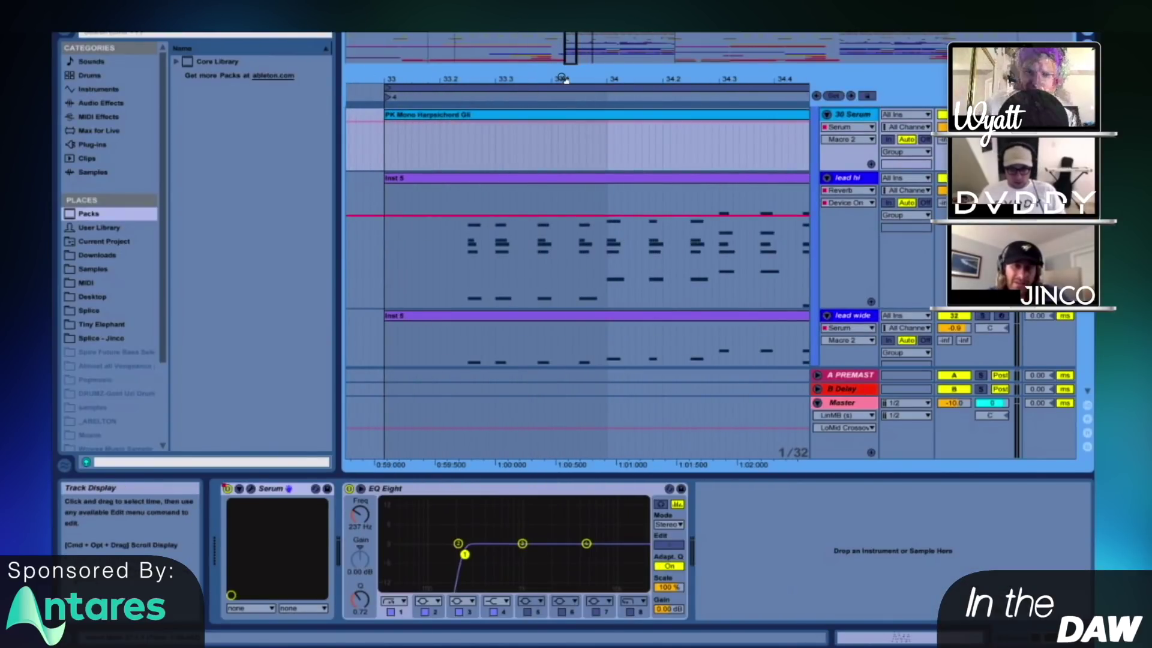
scroll(704, 403, "down", 2)
key("super+3")
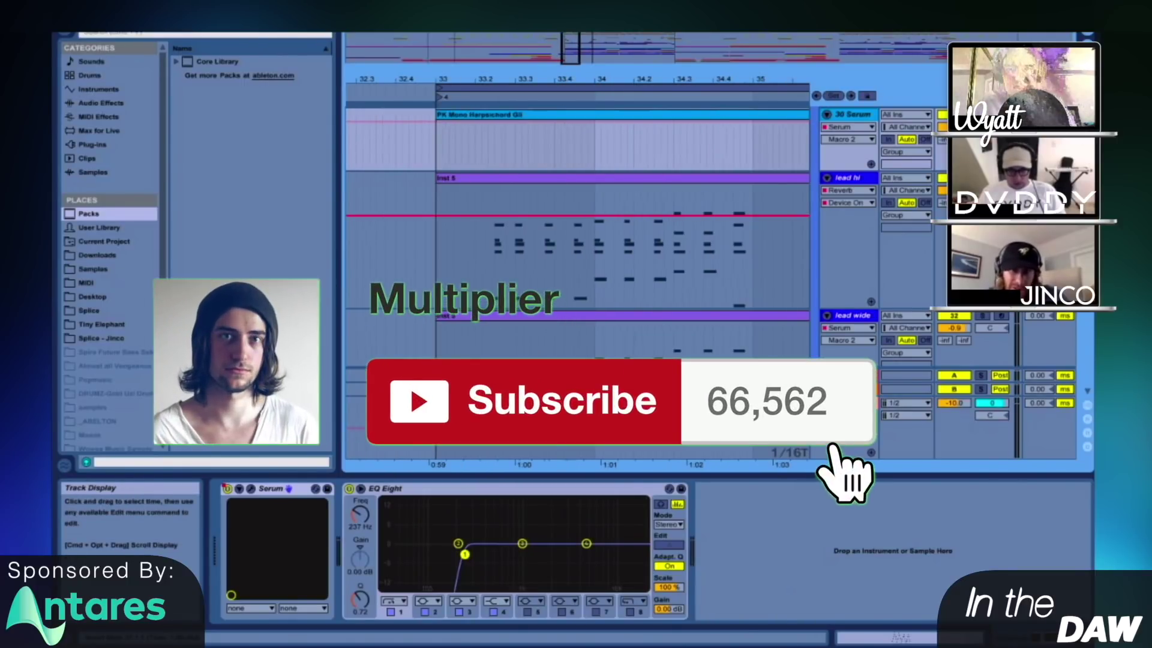
key("super+3")
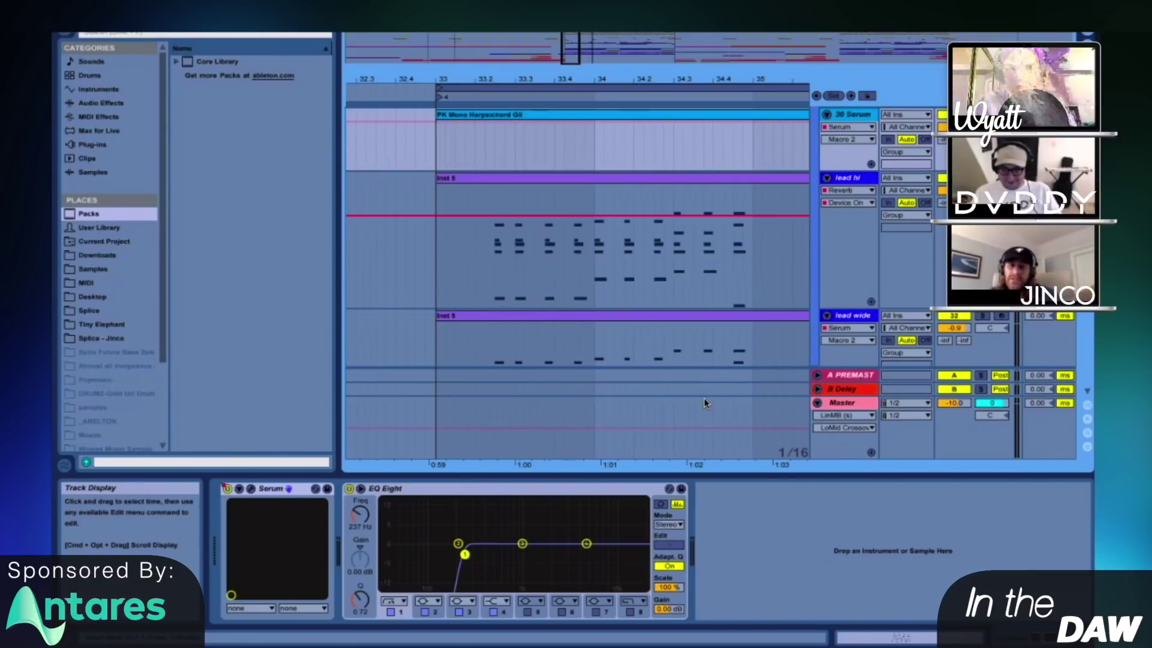
- Open the lead hi clip at bar 33 in the note editor and examine its chord rhythm
double_click(546, 386)
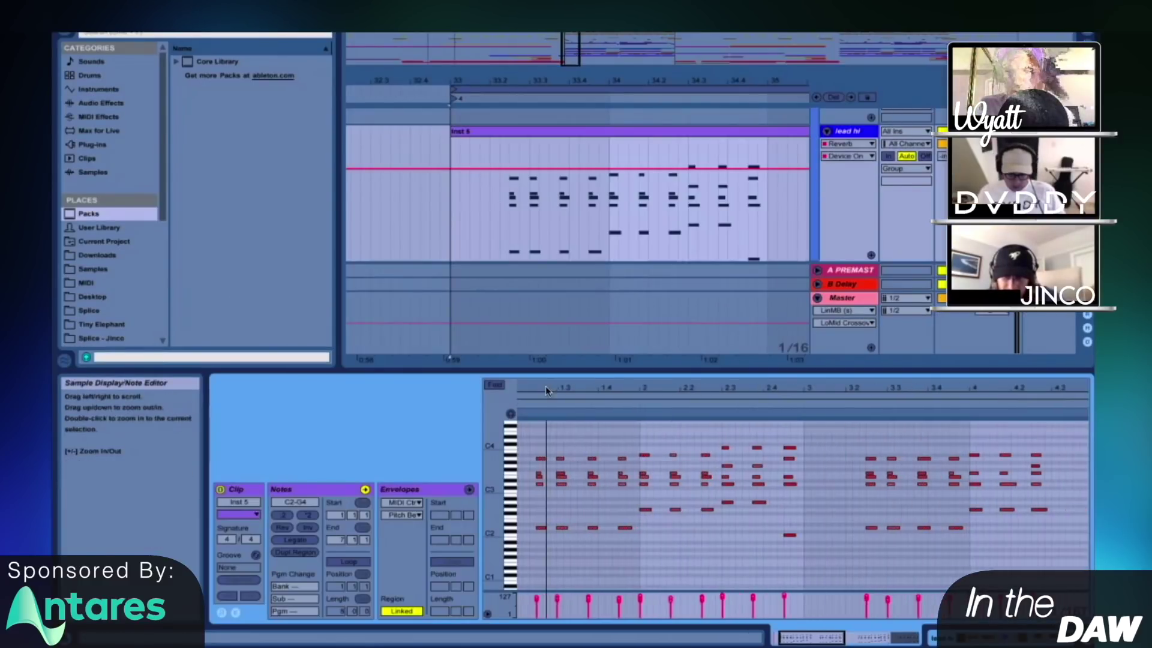
scroll(668, 504, "left", 2)
scroll(670, 507, "up", 2)
left_click(718, 417)
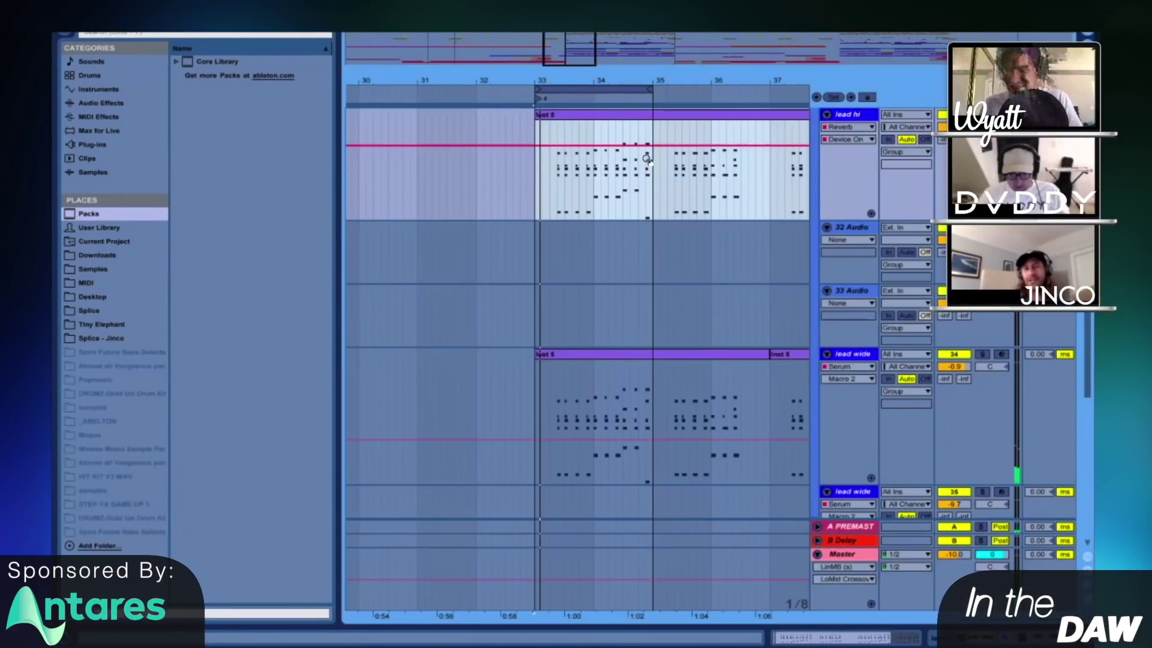
- Play the drop from bar 33 and examine the 30 Serum harpsichord clip alongside the lead tracks
scroll(585, 86, "down", 10)
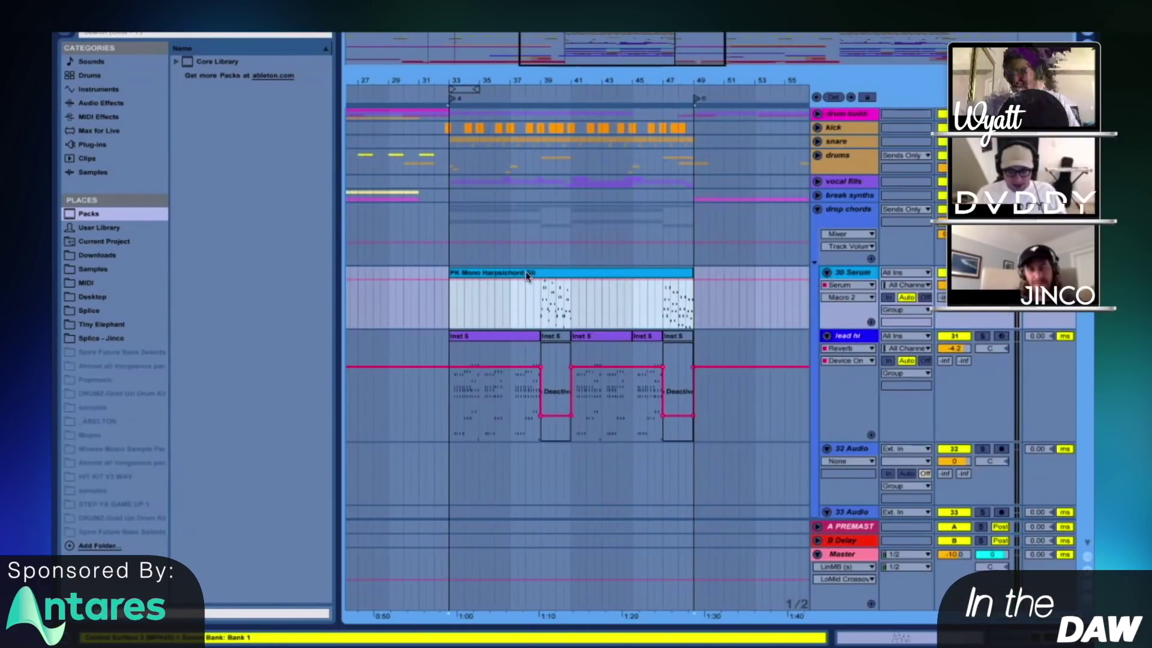
scroll(514, 268, "down", 10)
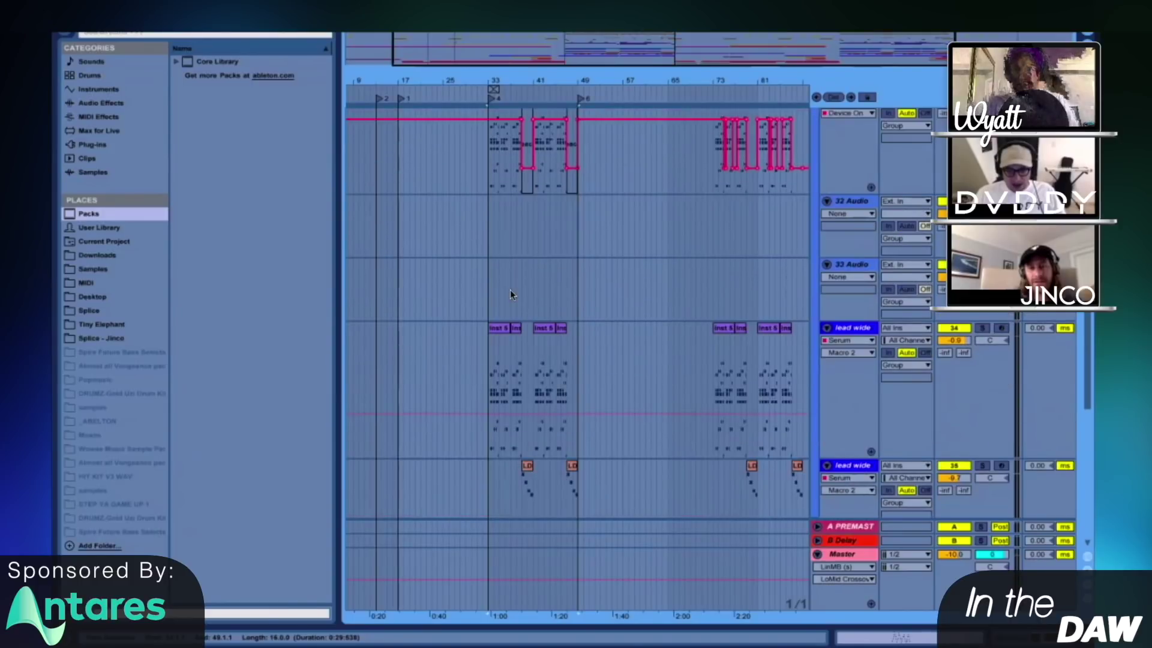
scroll(677, 291, "up", 8)
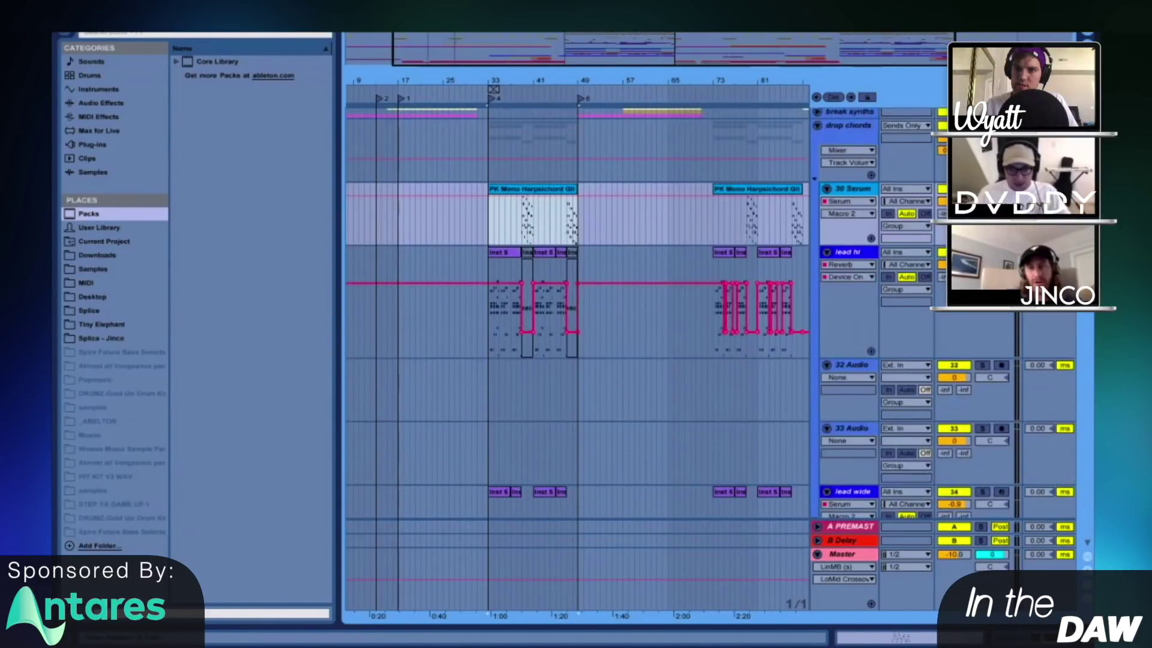
key("space")
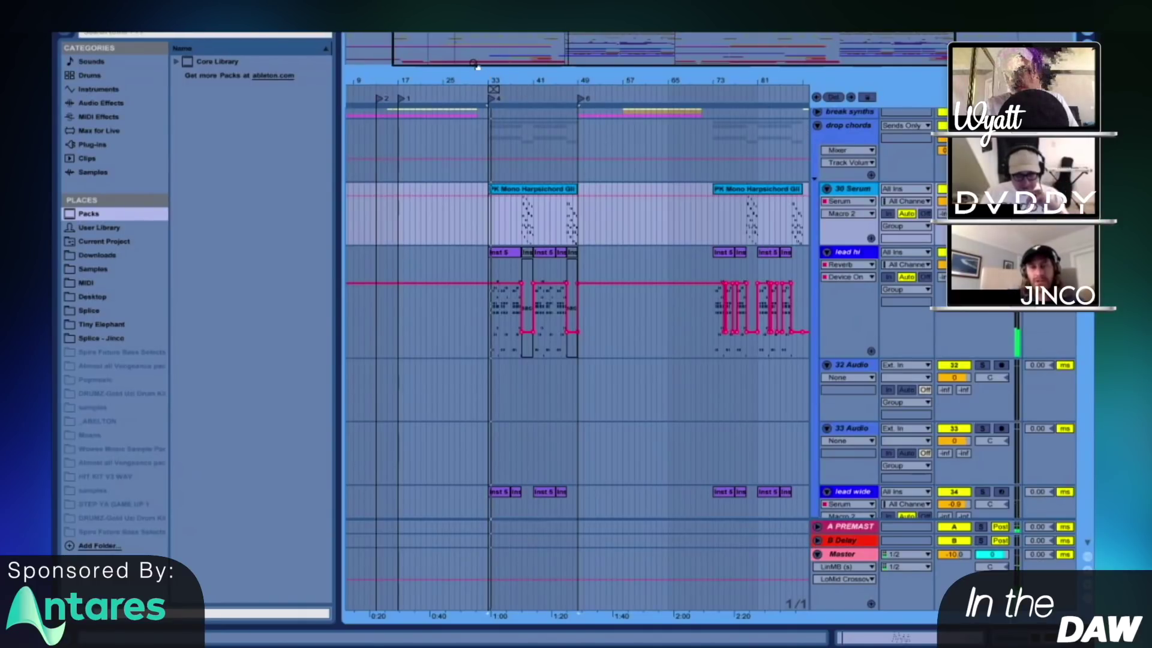
key("plus")
key("plus")
key("plus")
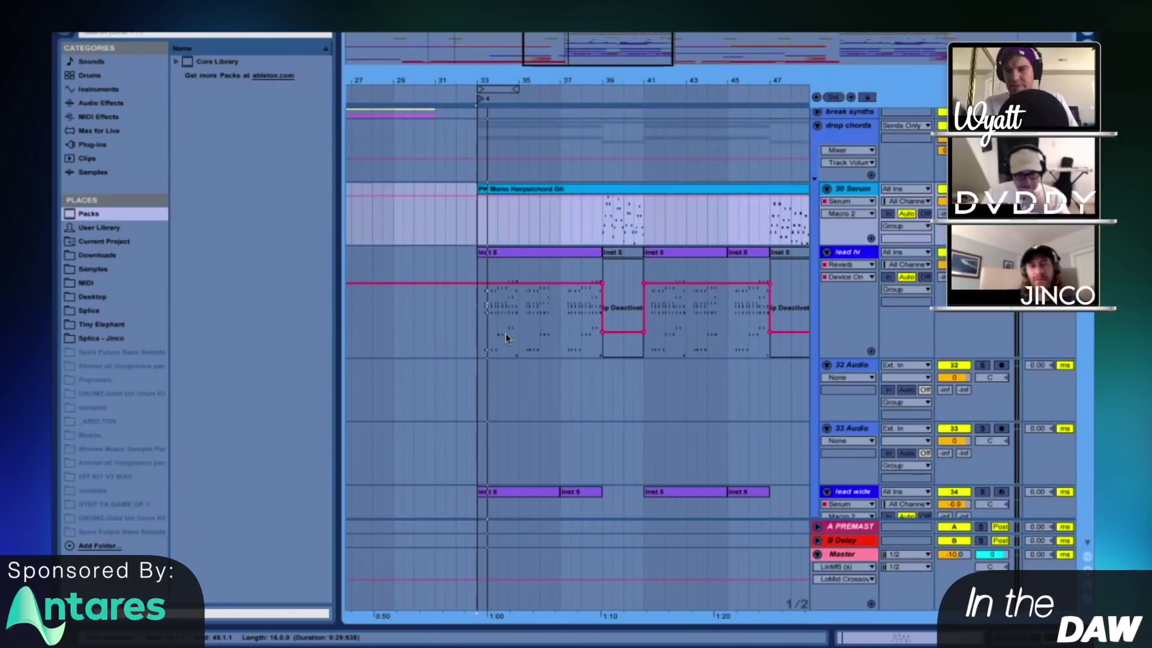
- Replay the drop from bar 33 while looking over the lead wide and 808 bass tracks
key("space")
scroll(513, 324, "down", 5)
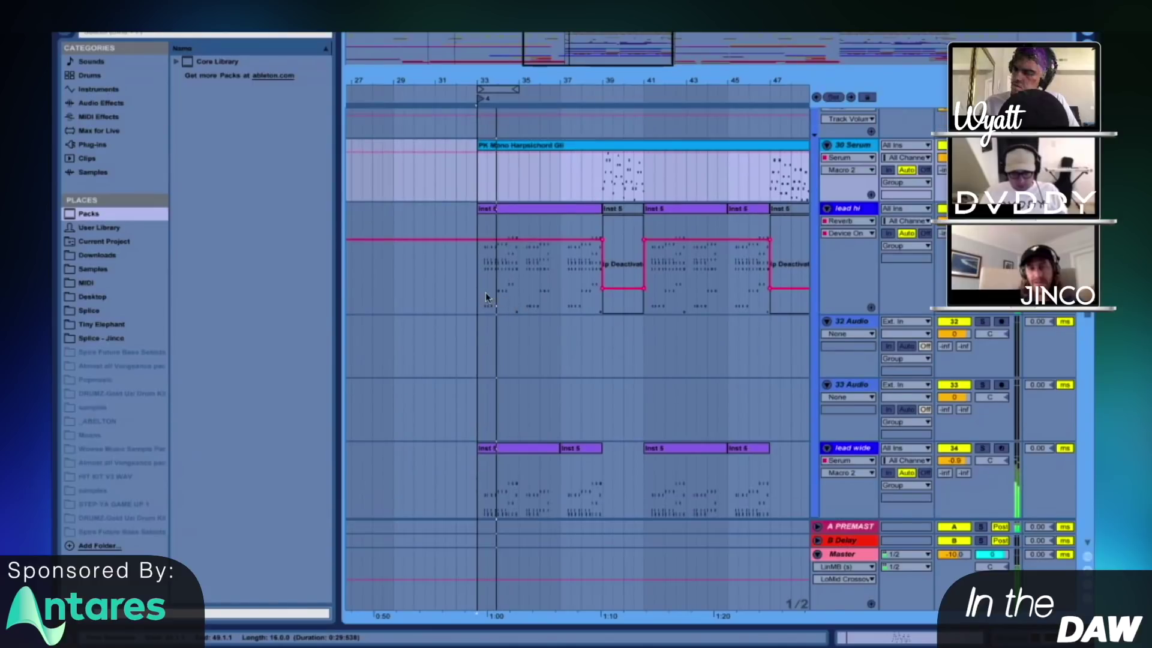
scroll(488, 296, "down", 8)
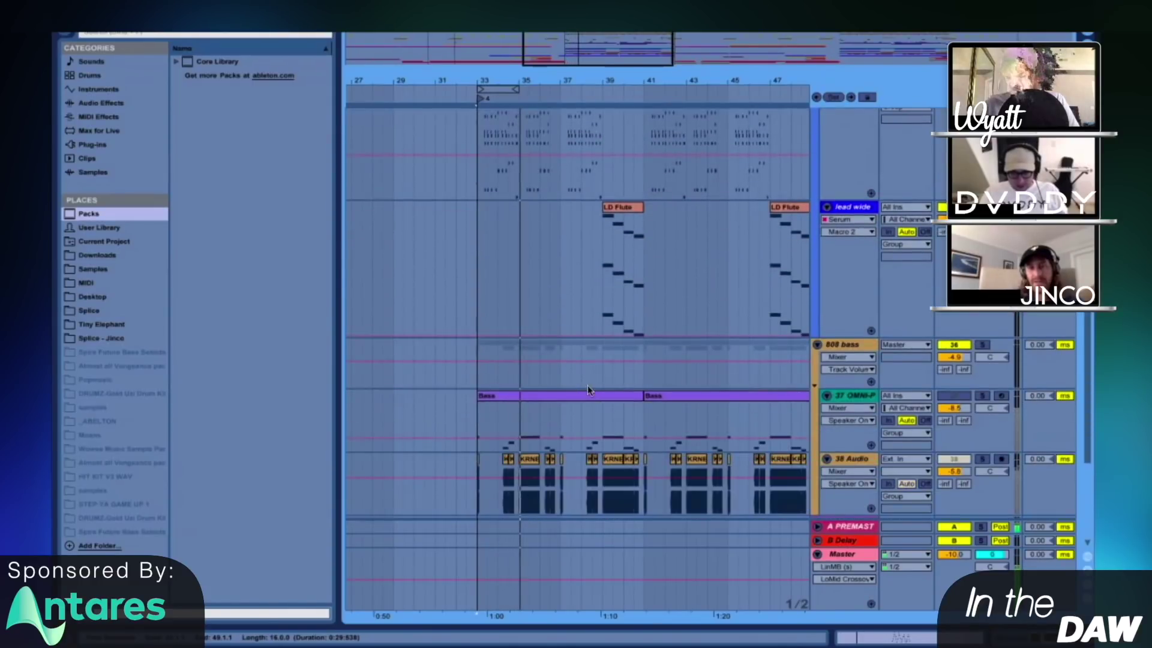
scroll(740, 399, "down", 2)
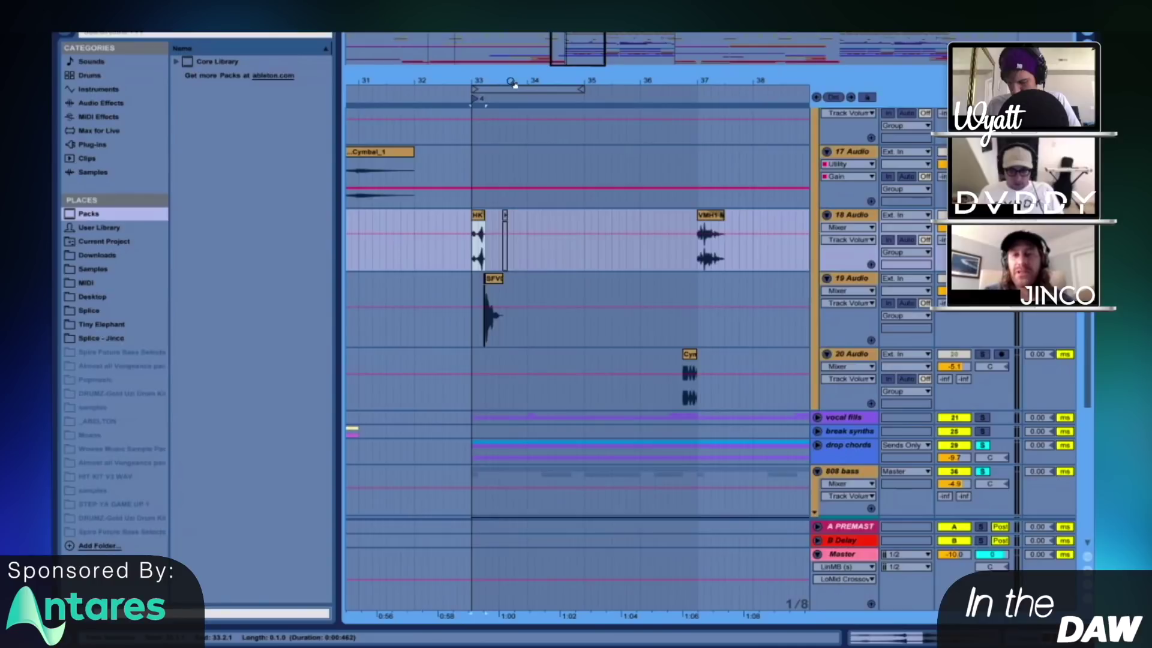
- Look through the drums group and play the HK FL Club and SFV022 clips at bar 33 on 18 Audio and 19 Audio
scroll(586, 218, "up", 3)
key("minus")
scroll(584, 218, "up", 2)
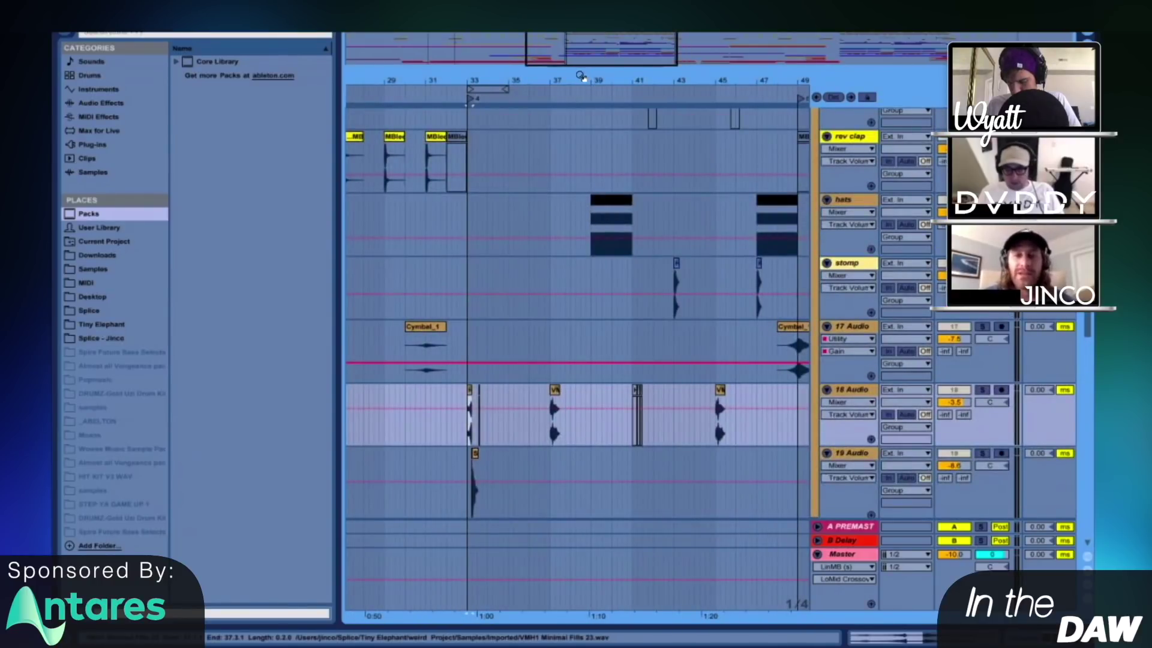
scroll(624, 442, "left", 5)
key("plus")
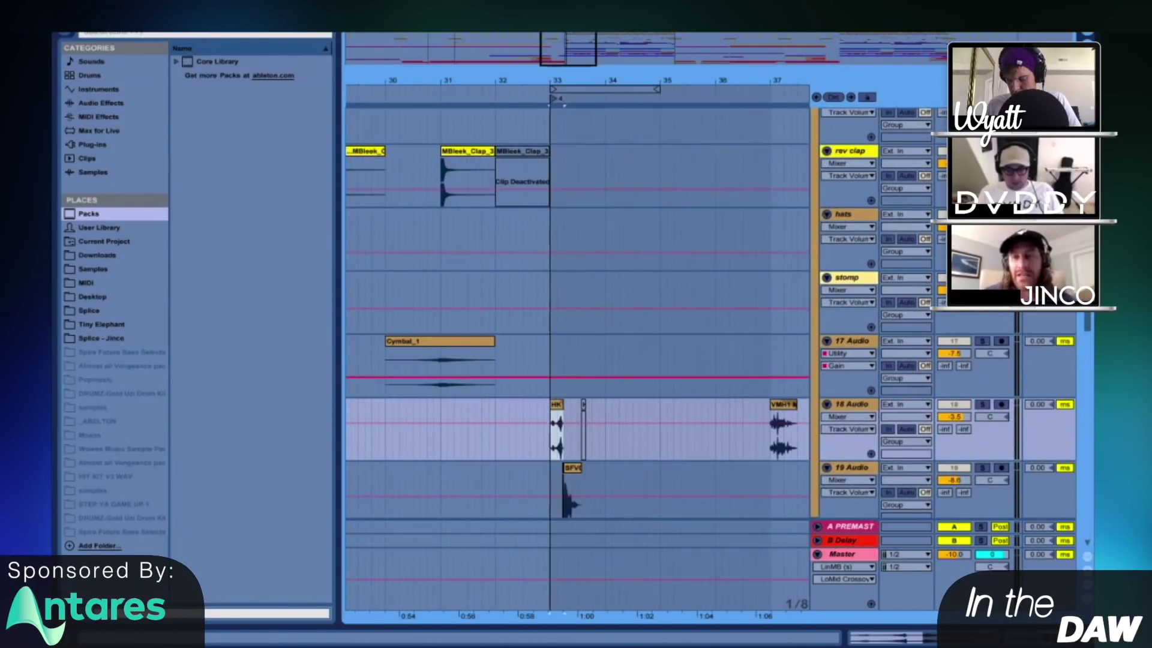
scroll(624, 442, "up", 3)
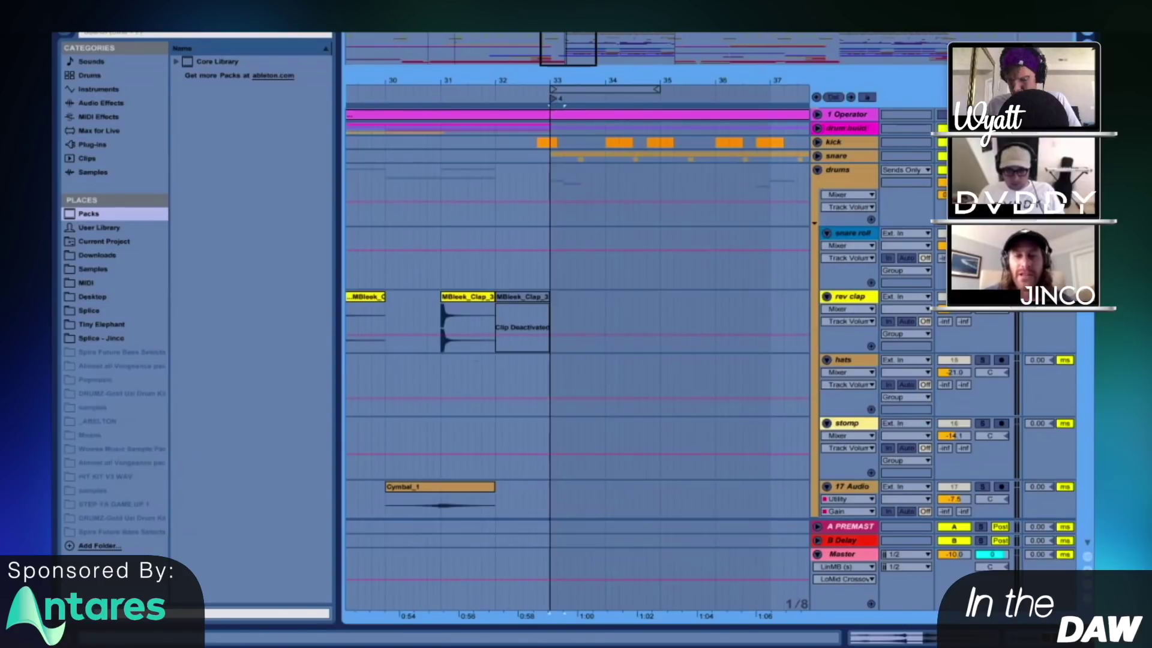
scroll(568, 240, "down", 5)
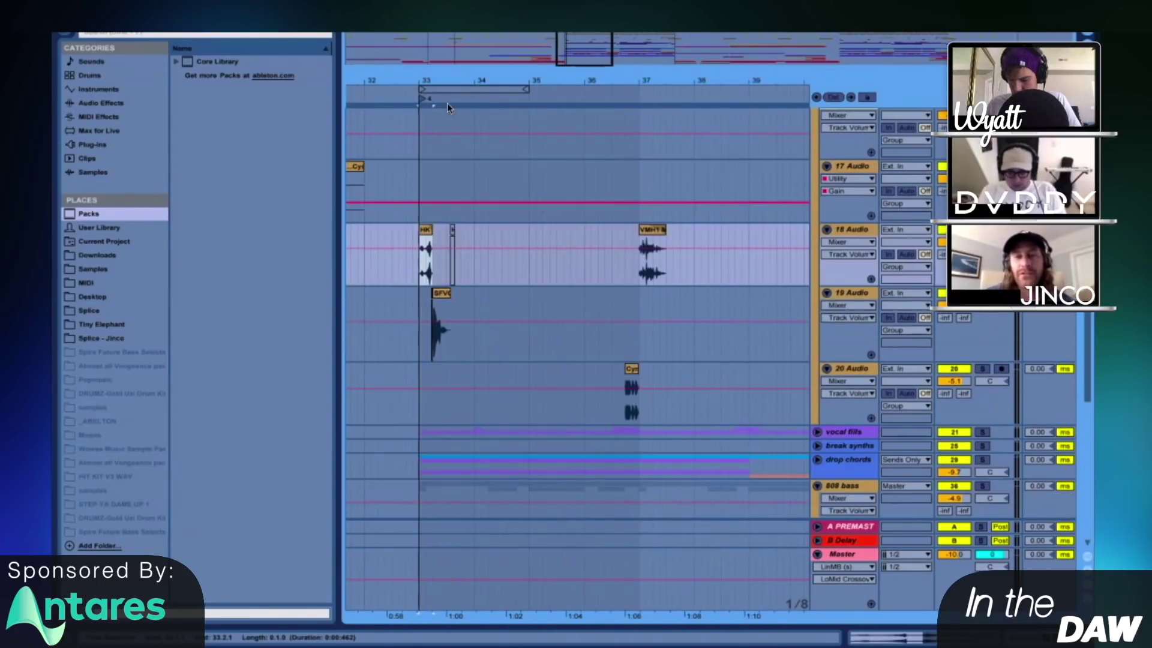
left_click_drag(427, 77, 494, 169)
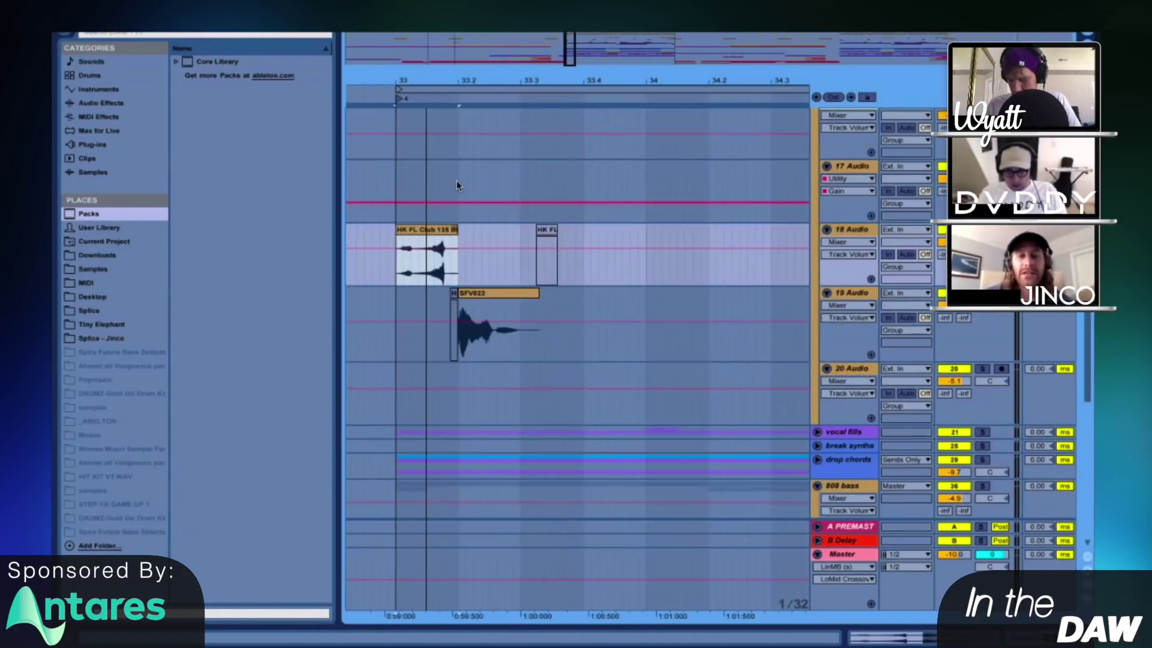
scroll(433, 222, "down", 2, "ctrl")
scroll(430, 228, "up", 4, "ctrl")
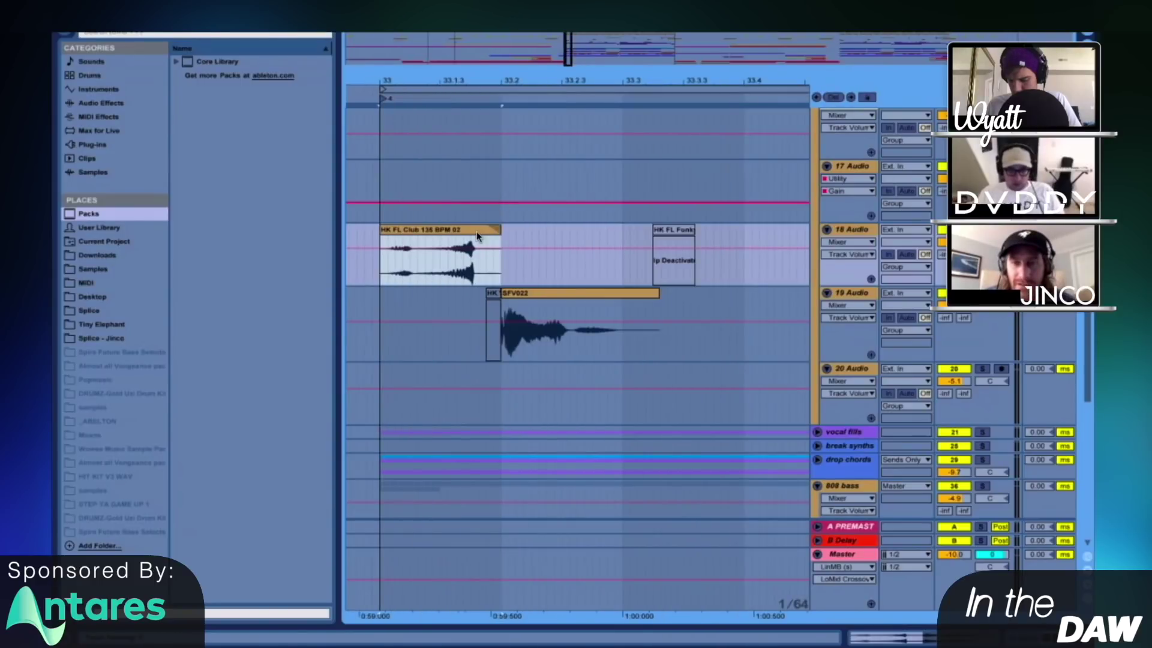
key("space")
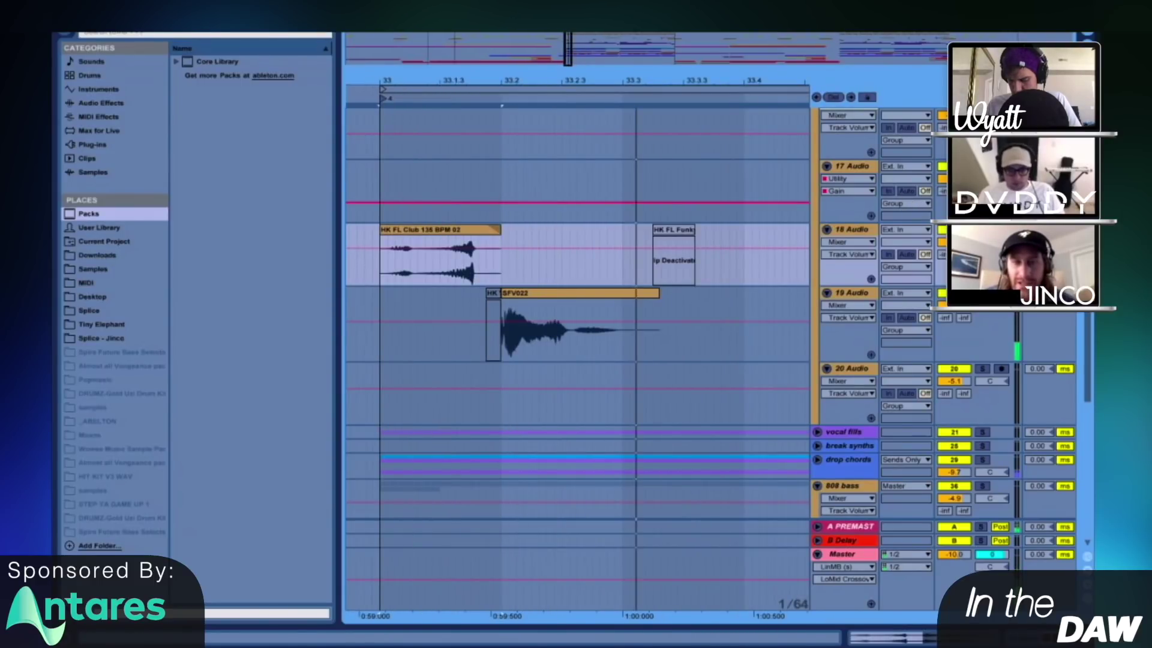
- Try extending the HK FL Club clip on 18 Audio to about bar 33.3, and undo the change
left_click(492, 252)
left_click_drag(500, 234, 638, 230)
key("ctrl+z")
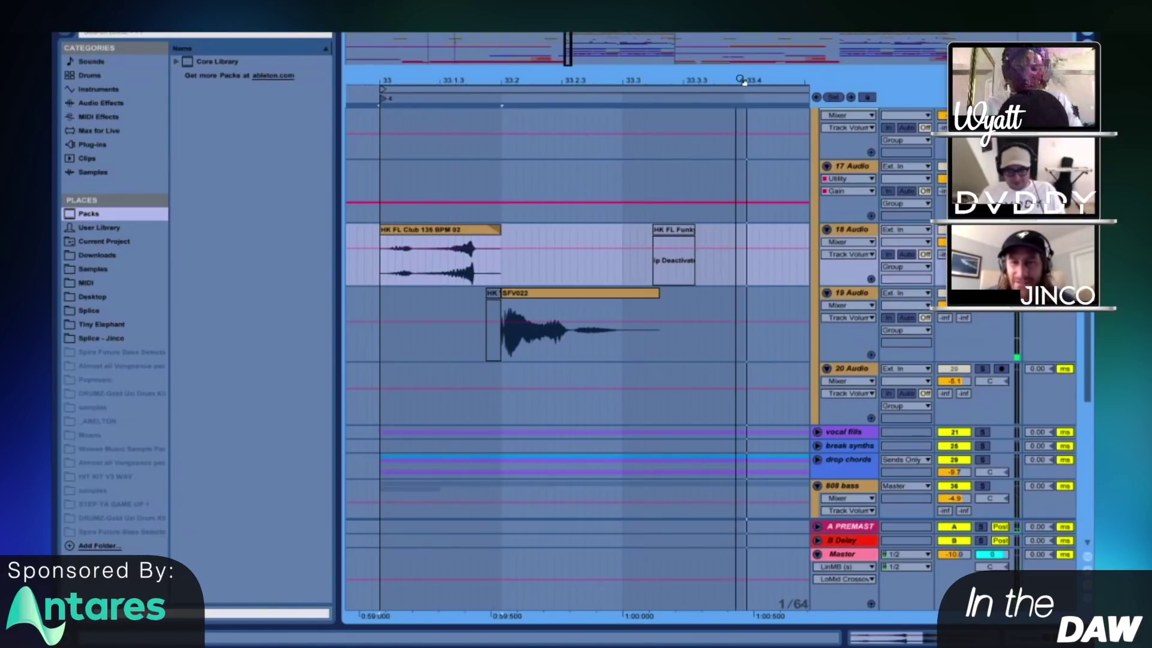
- Play the fill leading into bar 37 on the 18 Audio and 20 Audio tracks, soloing 20 Audio
scroll(737, 240, "down", 4, "ctrl")
scroll(733, 268, "up", 10)
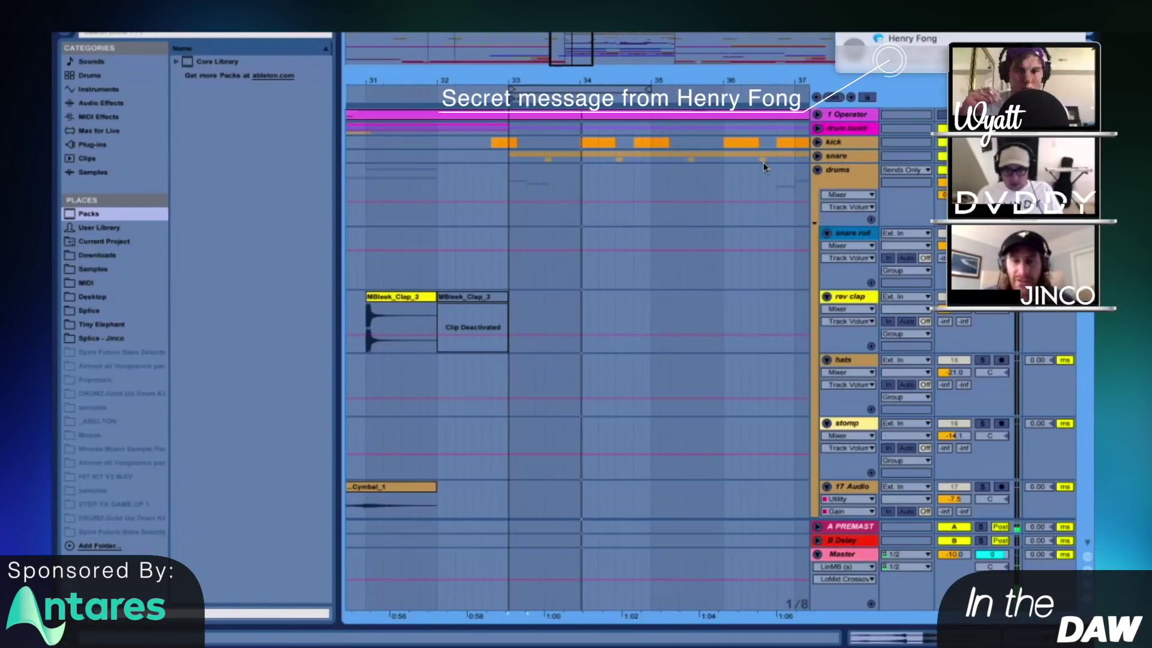
scroll(650, 221, "down", 5)
scroll(654, 221, "up", 1)
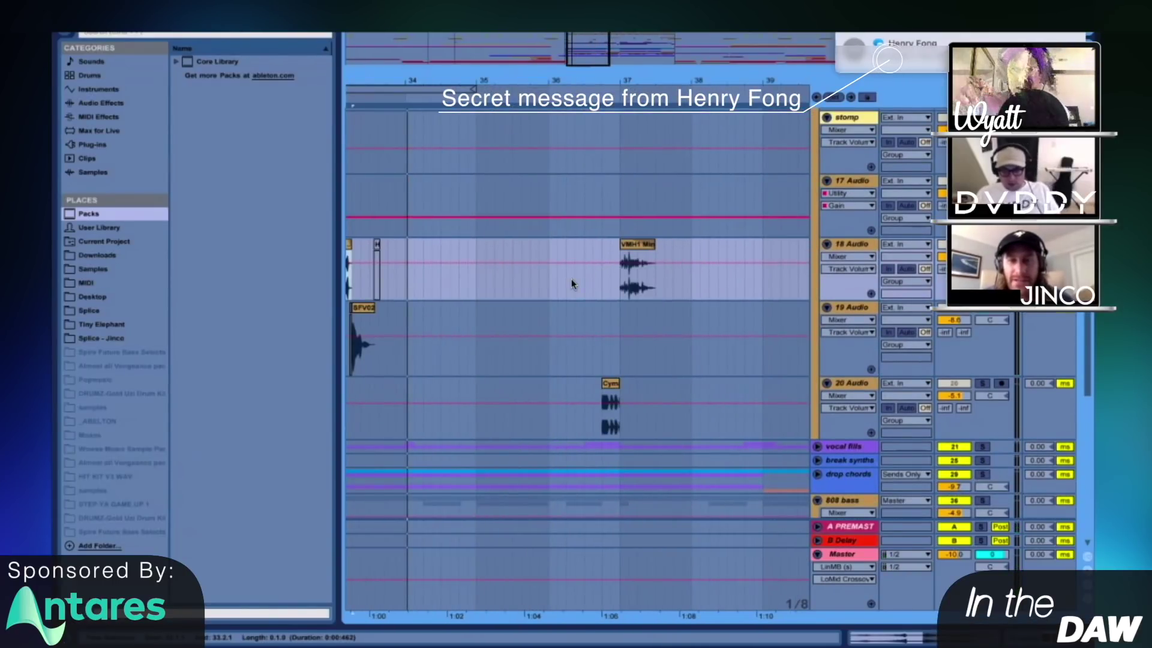
left_click(549, 279)
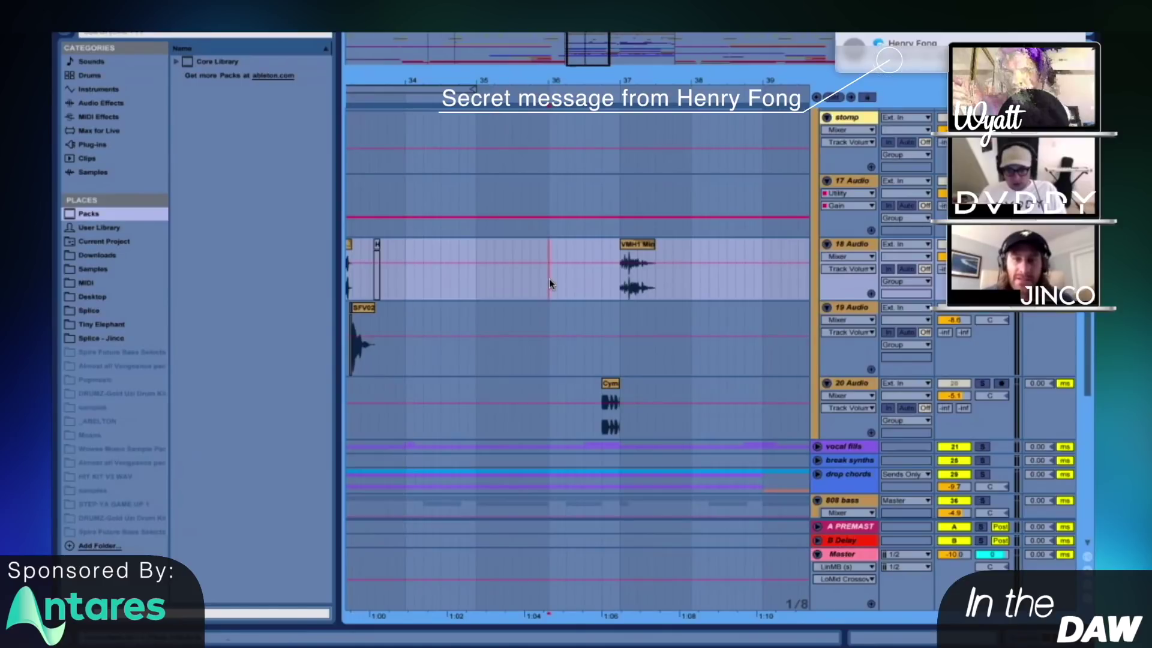
left_click(594, 283)
scroll(589, 286, "left", 2)
left_click(621, 282)
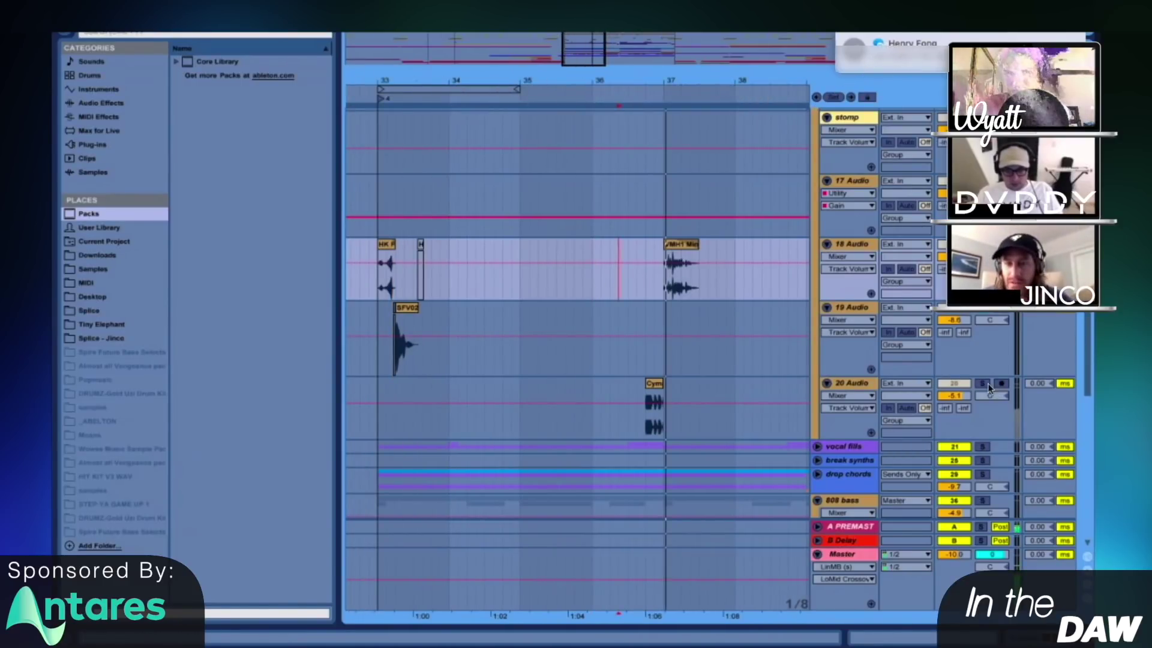
key("space")
left_click(984, 383)
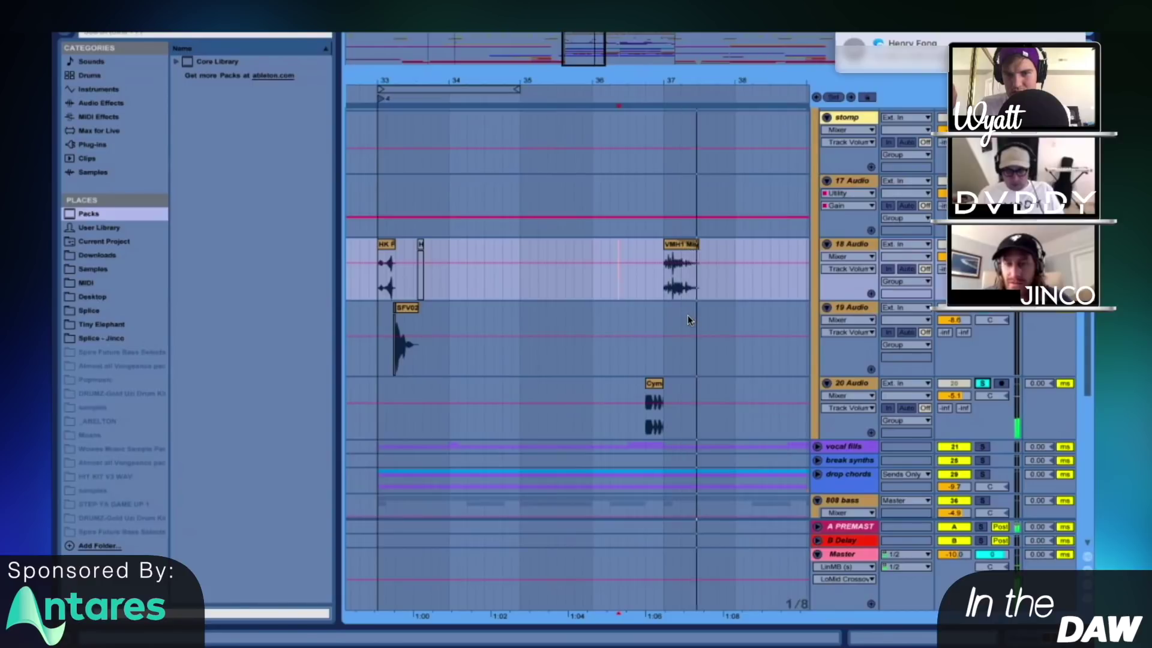
- Look over the snare and percussion tracks across the drop, and clear the solos on 19 Audio and 20 Audio
scroll(688, 315, "up", 10)
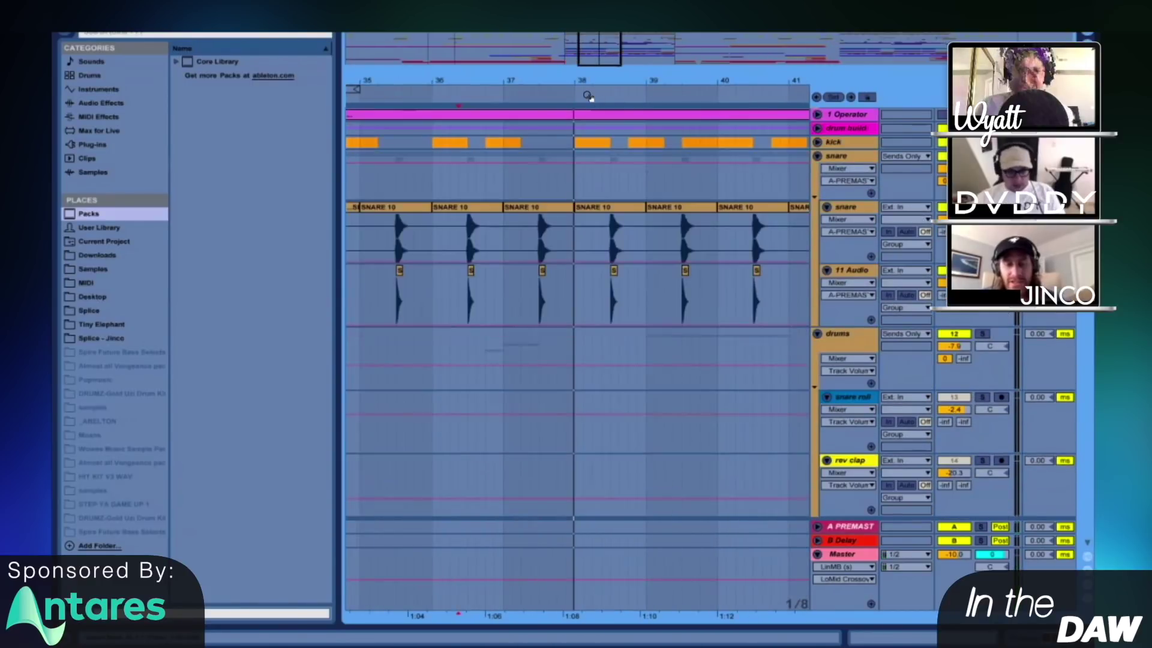
left_click(579, 77)
key("minus")
scroll(642, 273, "down", 12)
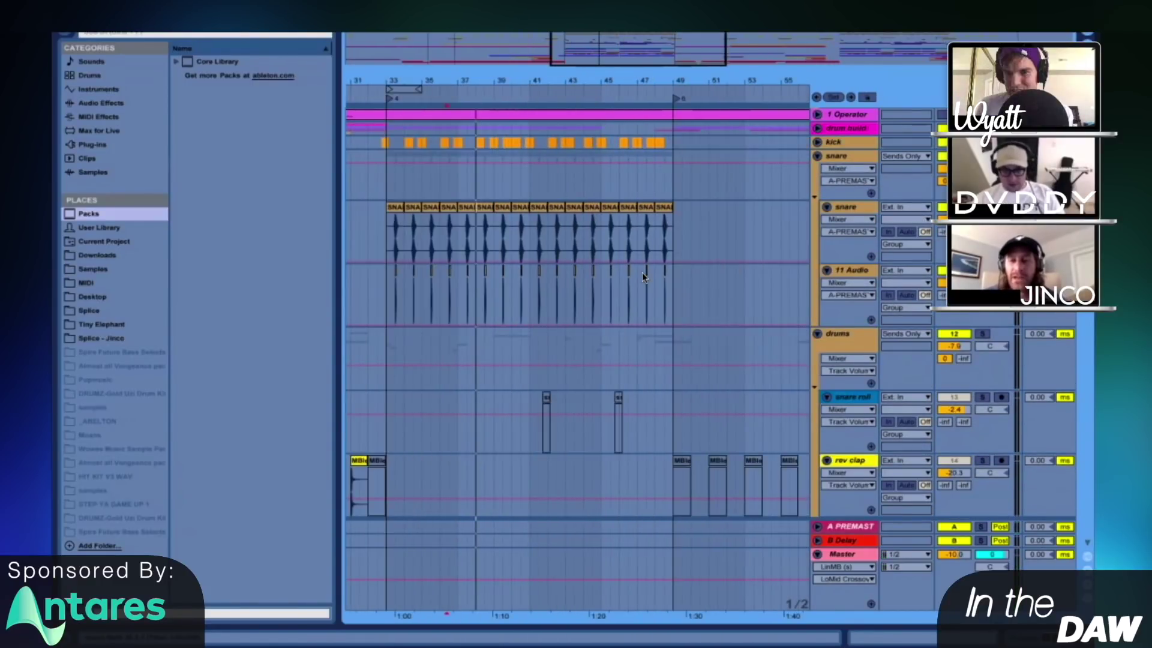
scroll(638, 253, "down", 5)
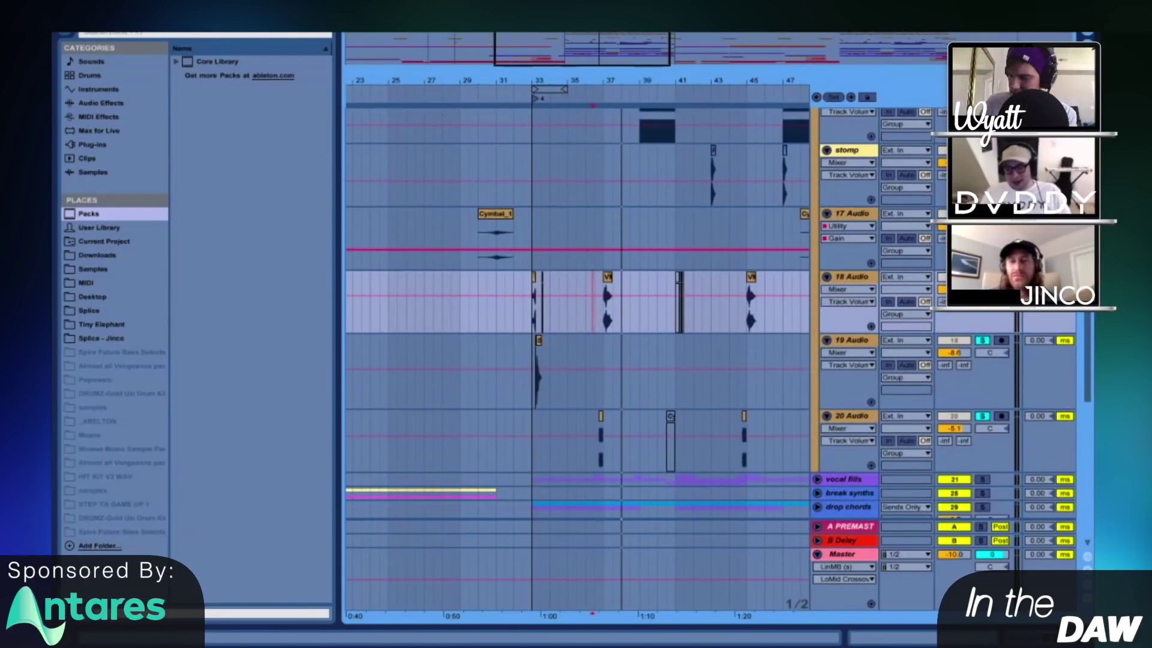
left_click(982, 341)
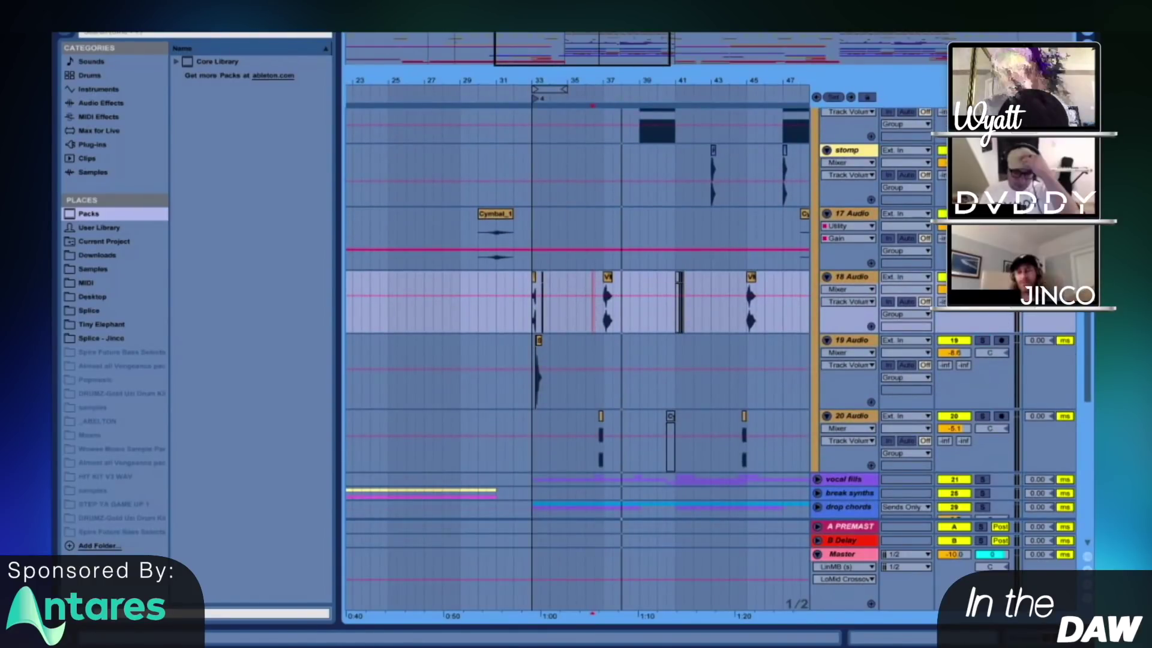